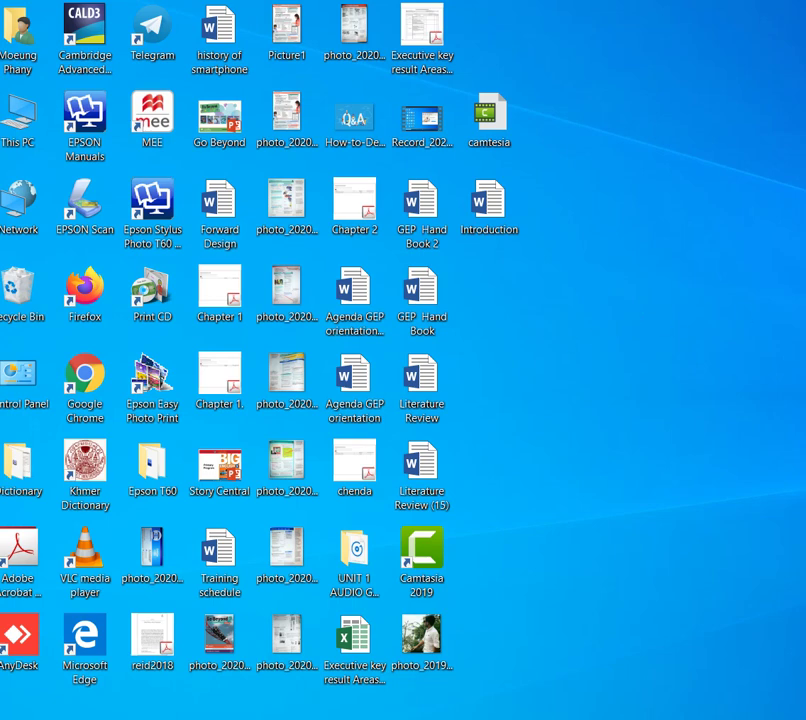
- Launch Firefox and go to classroom.google.com
double_click(100, 296)
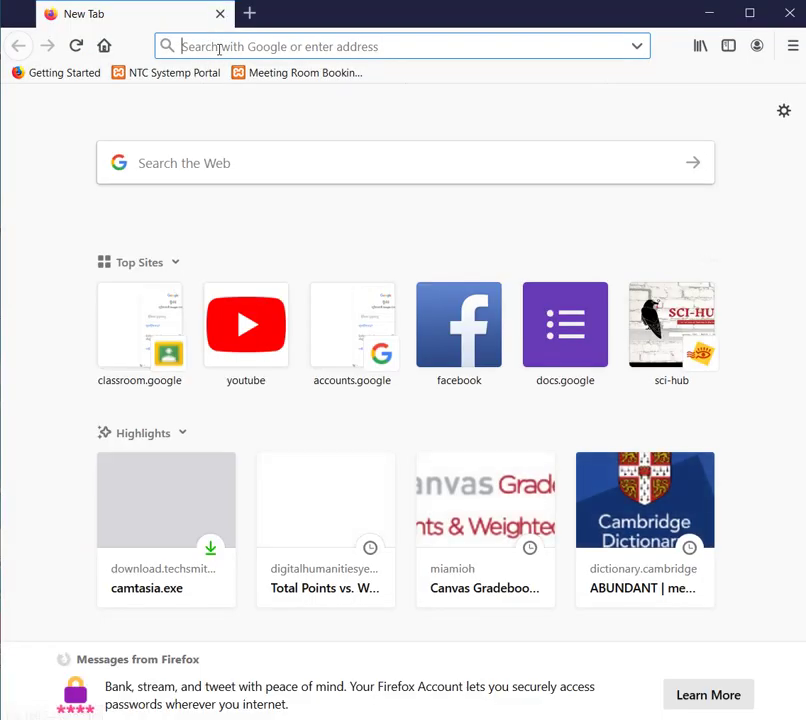
text(classroom.google.com/)
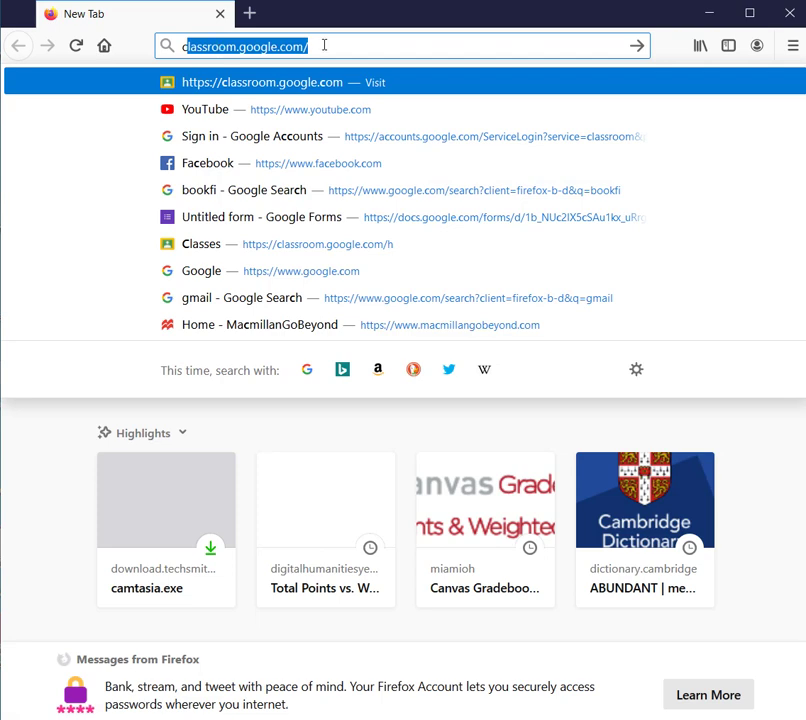
key(Return)
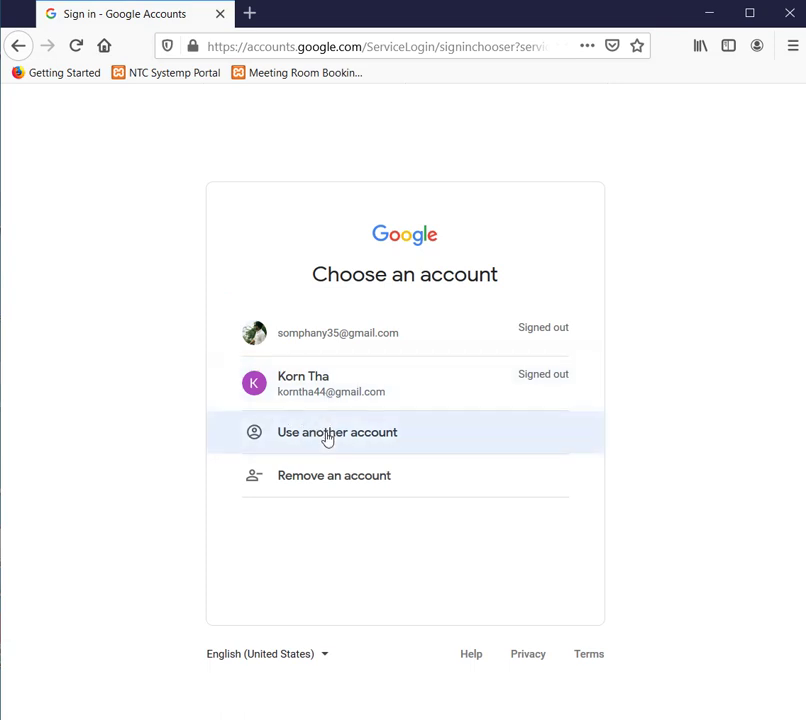
- Sign in with the student's Google account and its password
click(337, 397)
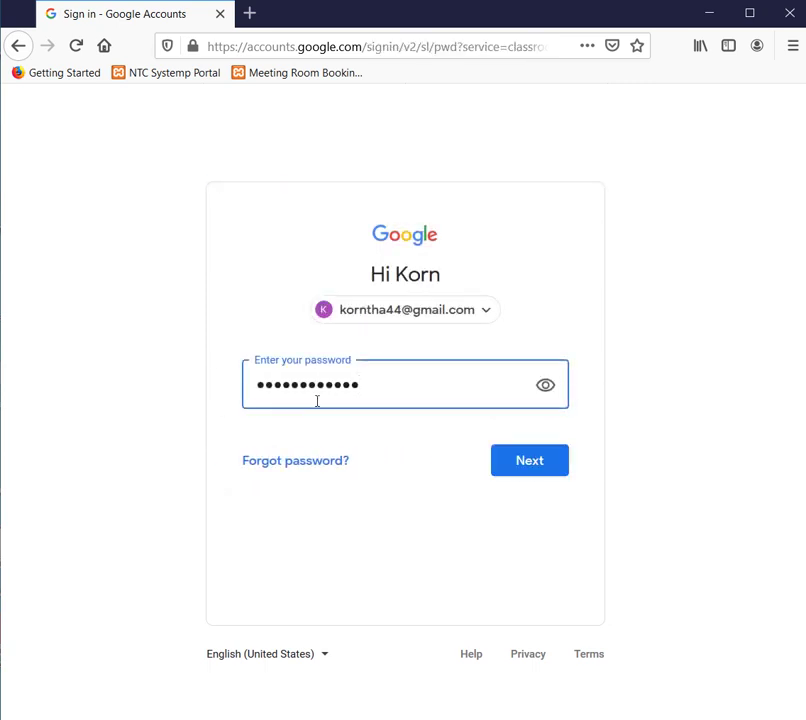
click(511, 460)
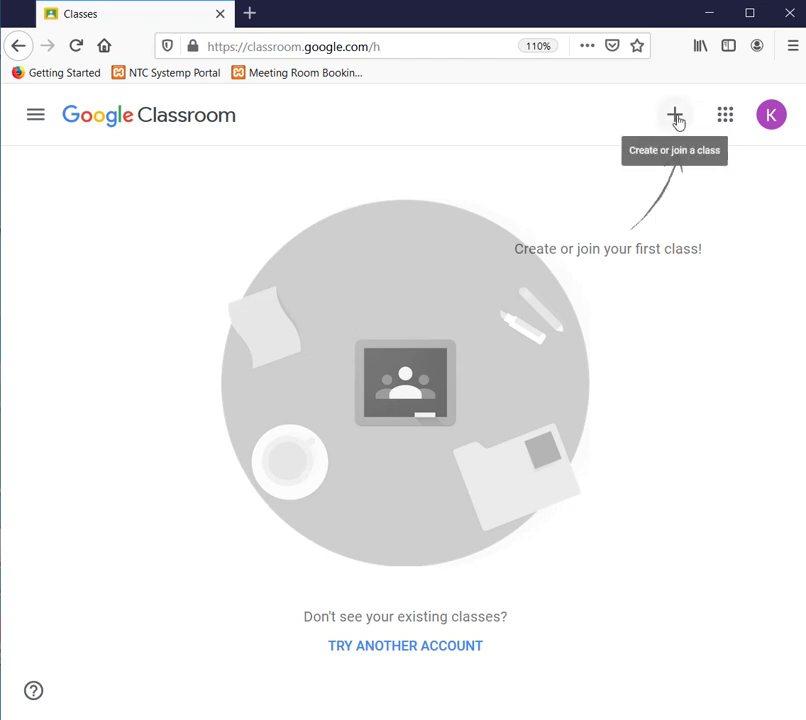
- Start joining a class and enter the teacher's class code
click(677, 118)
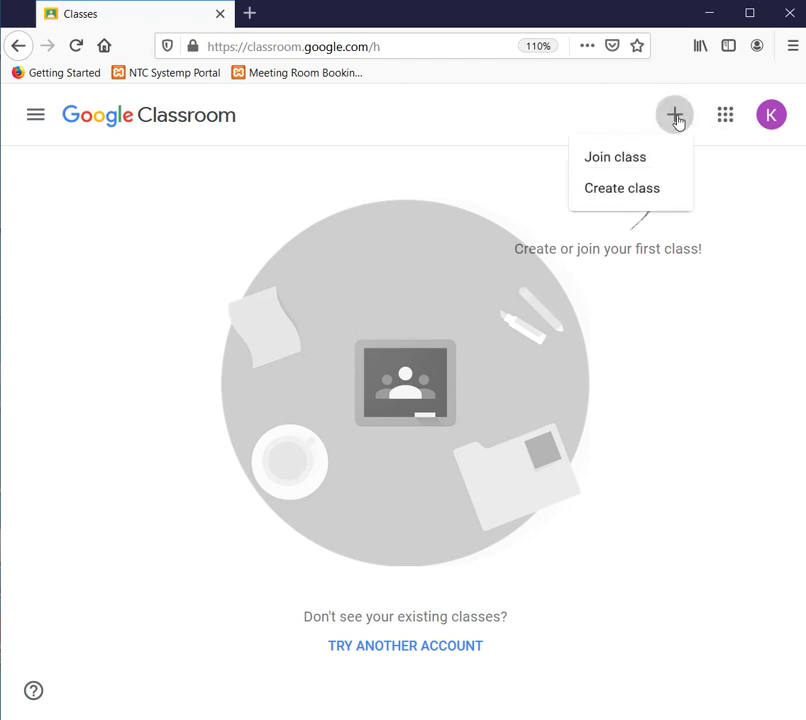
click(647, 160)
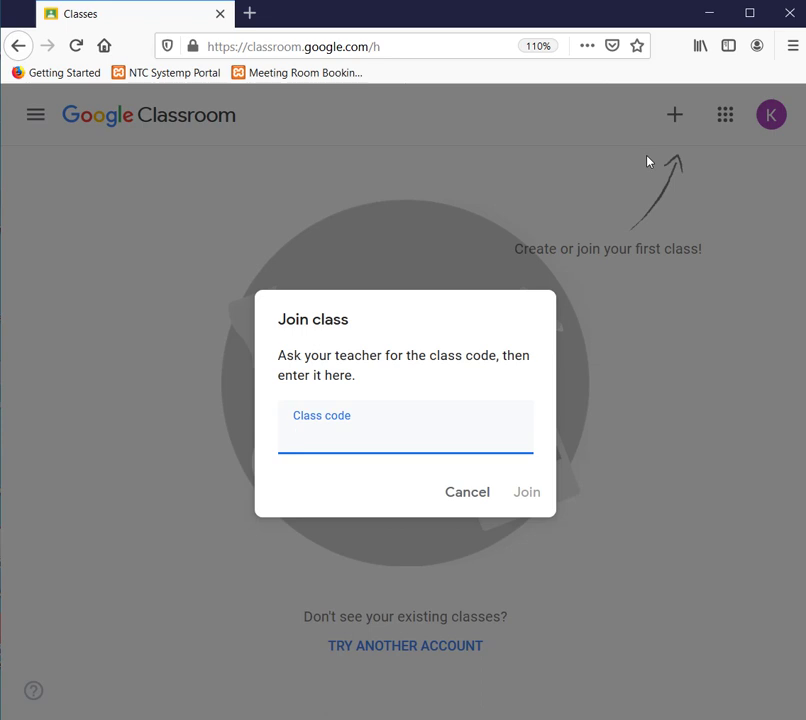
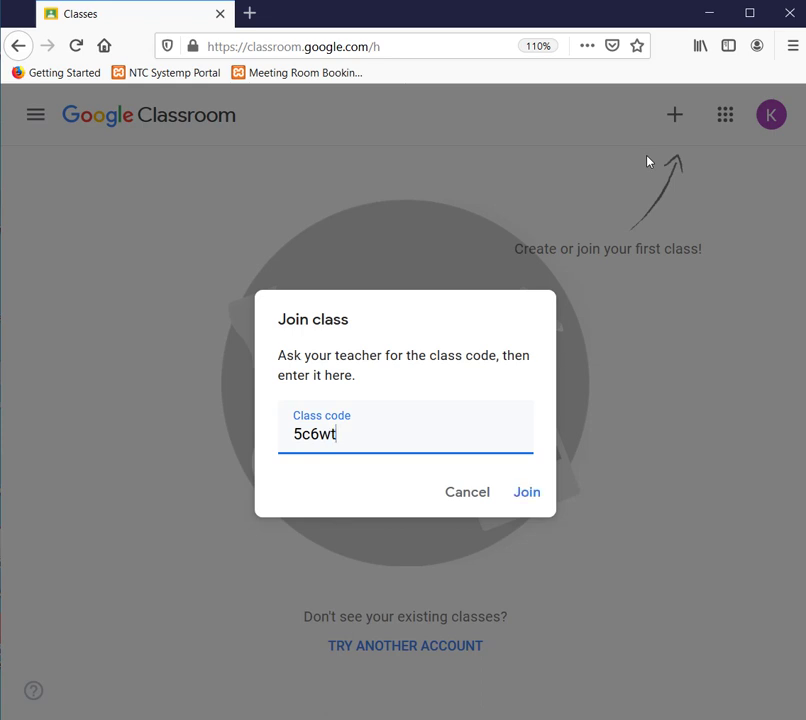
- Join Story Central 6 and browse the teacher's posts in its Stream
click(529, 493)
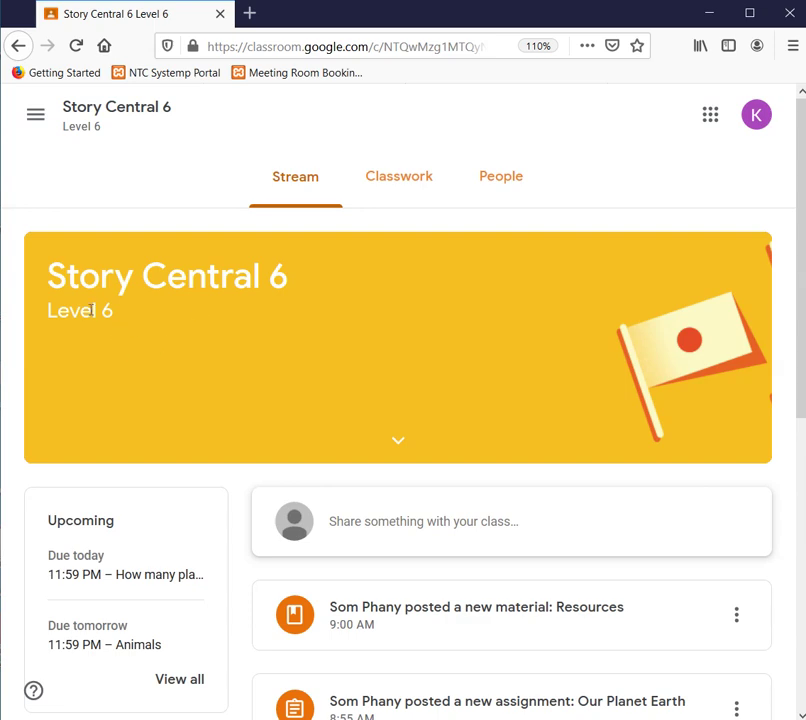
scroll(279, 333, down, 5)
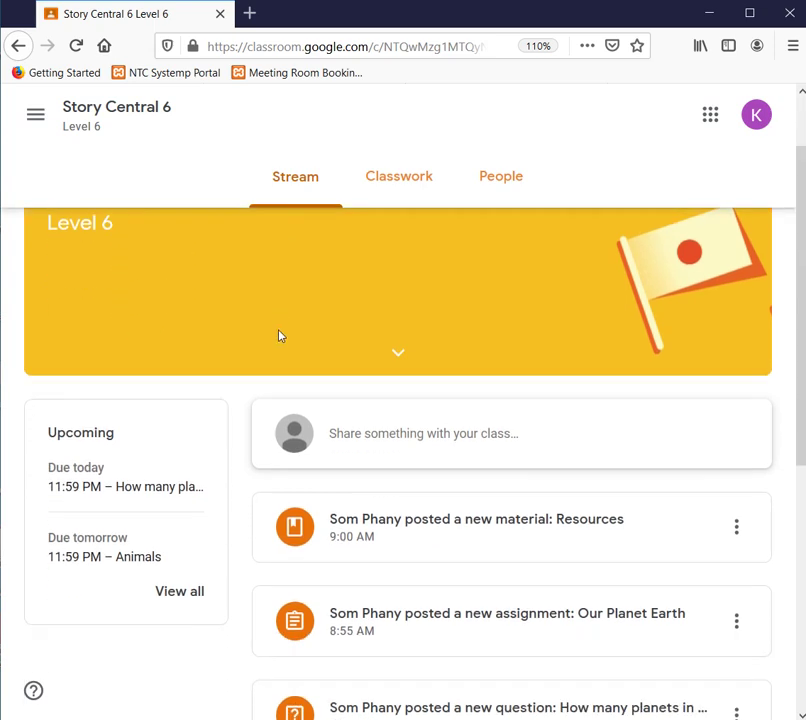
scroll(279, 345, up, 5)
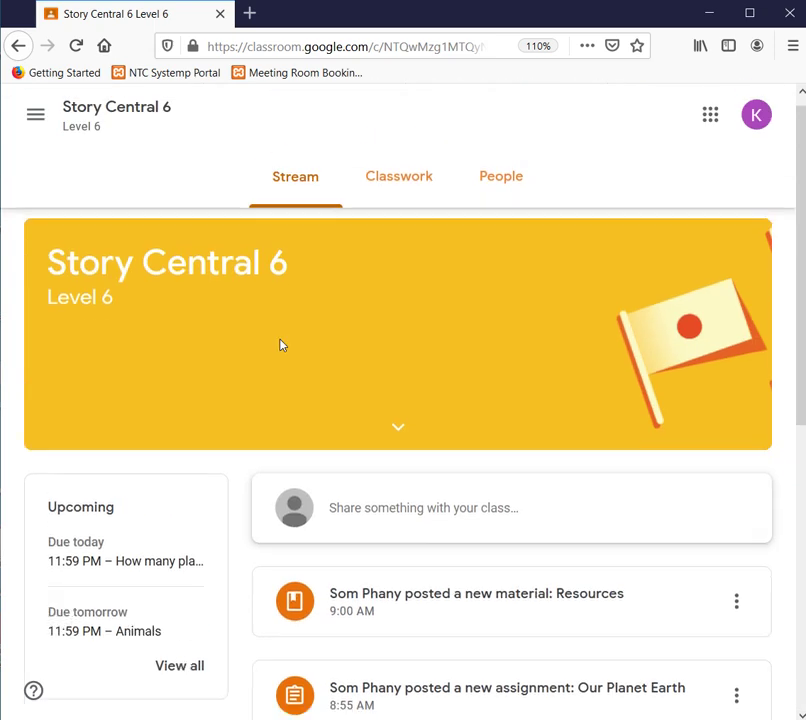
scroll(280, 344, down, 5)
scroll(353, 446, up, 4)
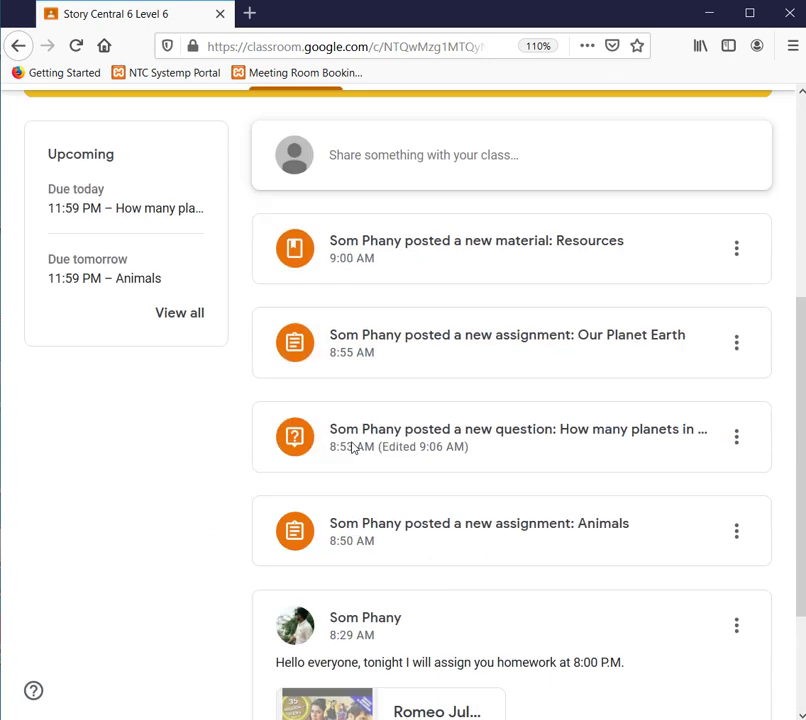
scroll(353, 448, down, 4)
scroll(353, 450, up, 3)
scroll(353, 450, up, 2)
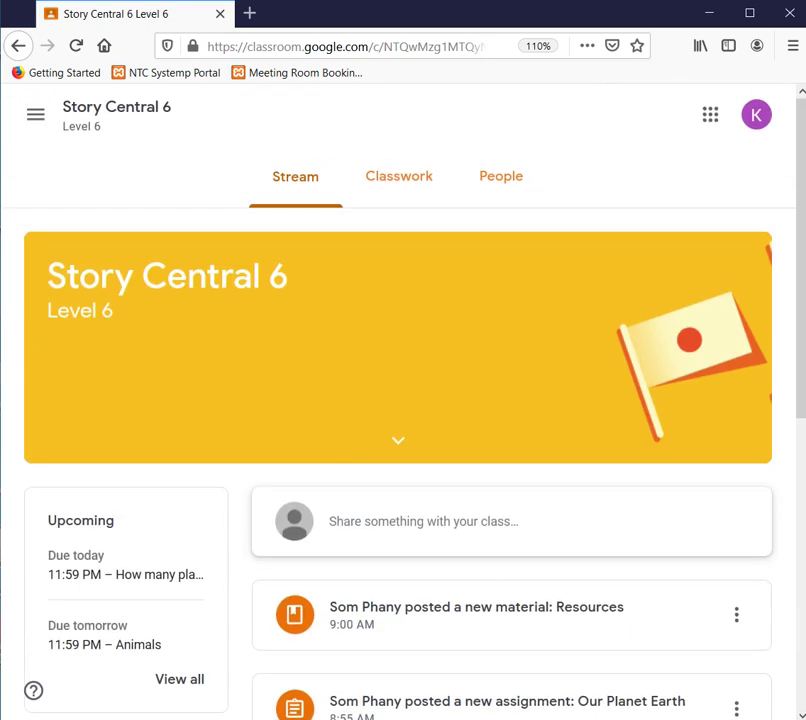
scroll(366, 340, down, 4)
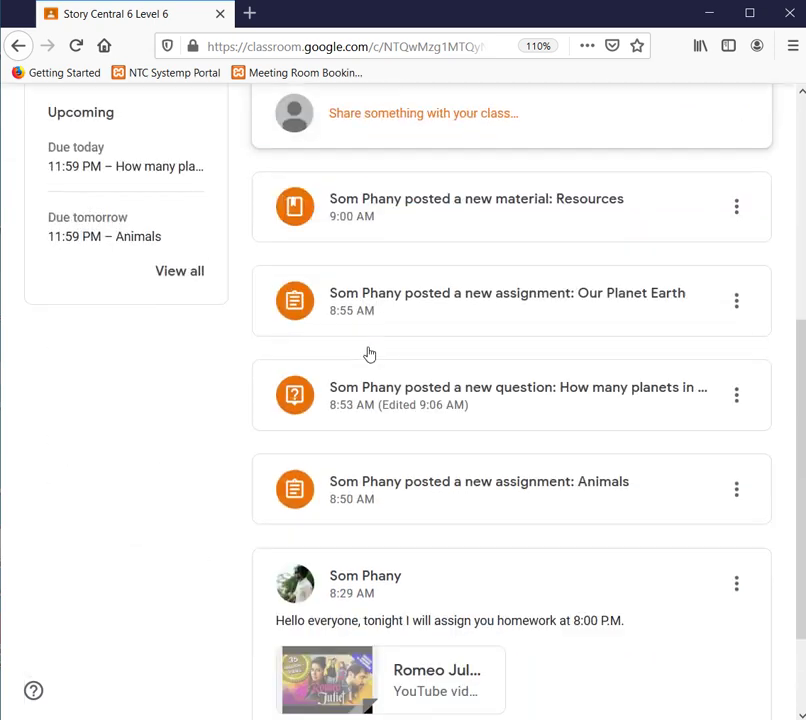
scroll(369, 355, up, 4)
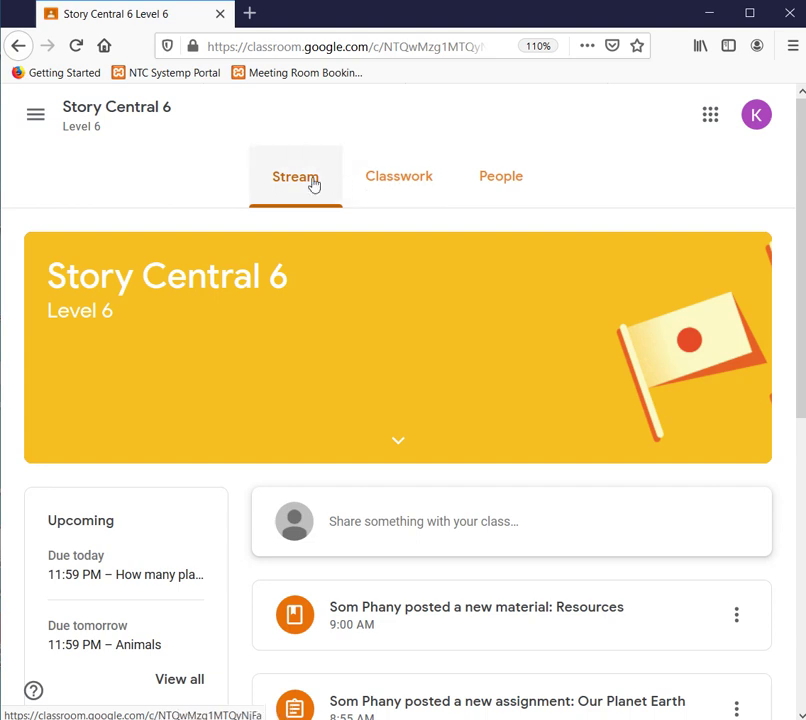
click(407, 193)
click(306, 183)
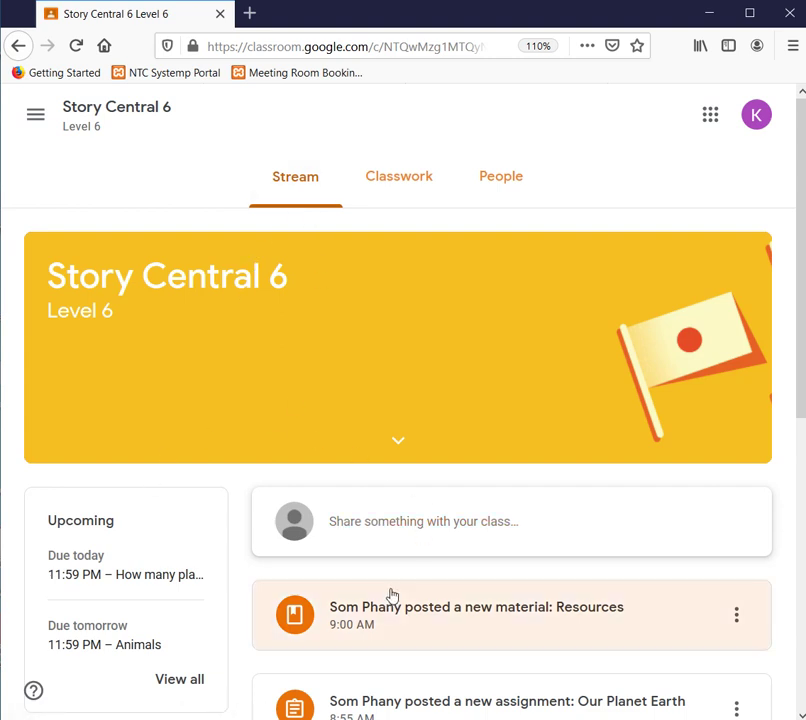
scroll(482, 527, down, 5)
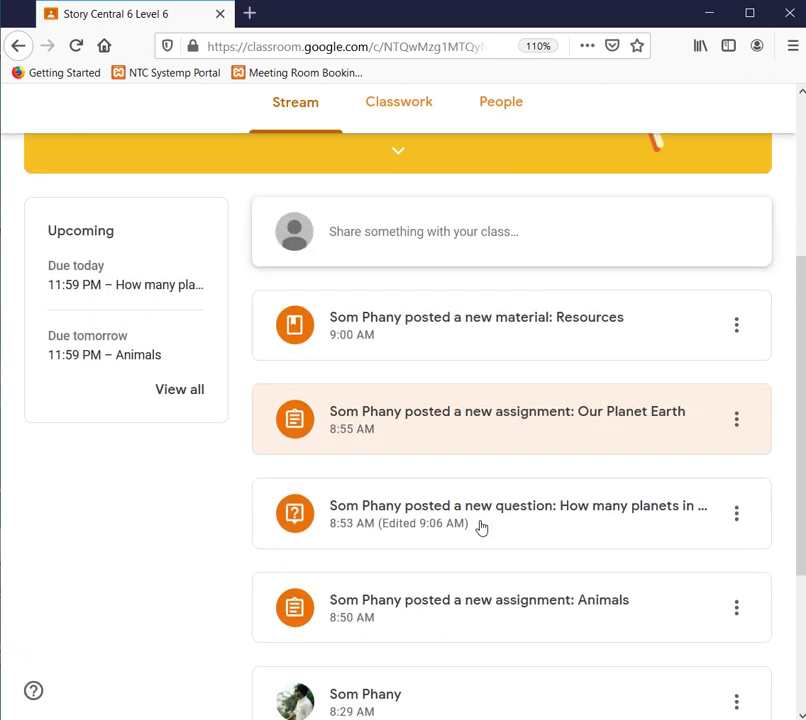
scroll(482, 527, up, 4)
scroll(481, 528, up, 1)
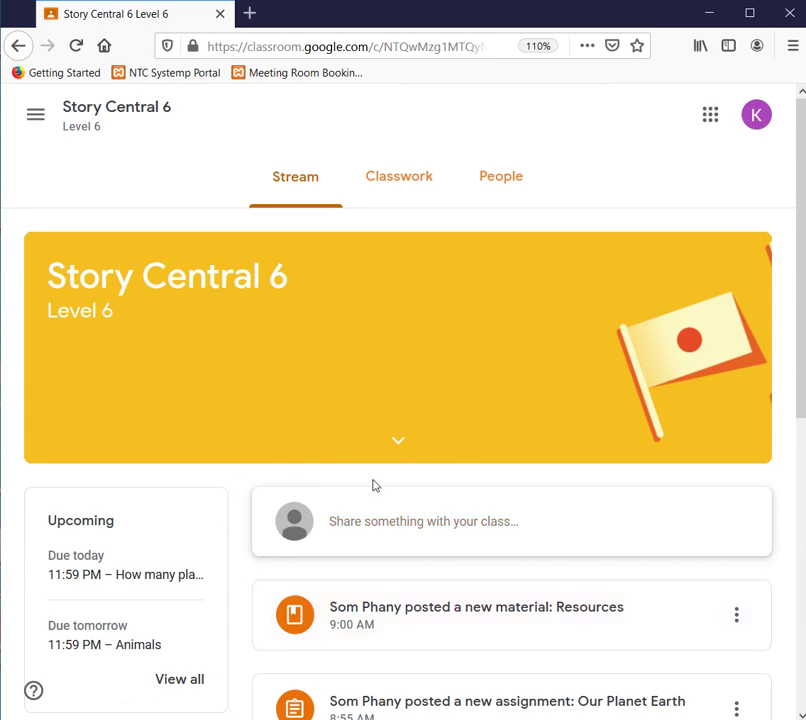
scroll(349, 536, down, 4)
scroll(348, 536, down, 2)
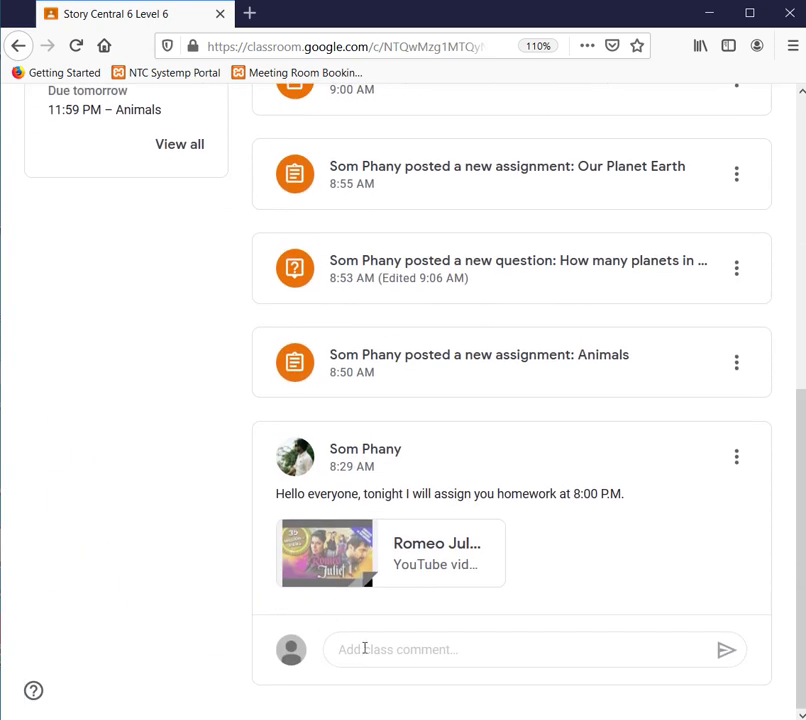
scroll(366, 642, up, 6)
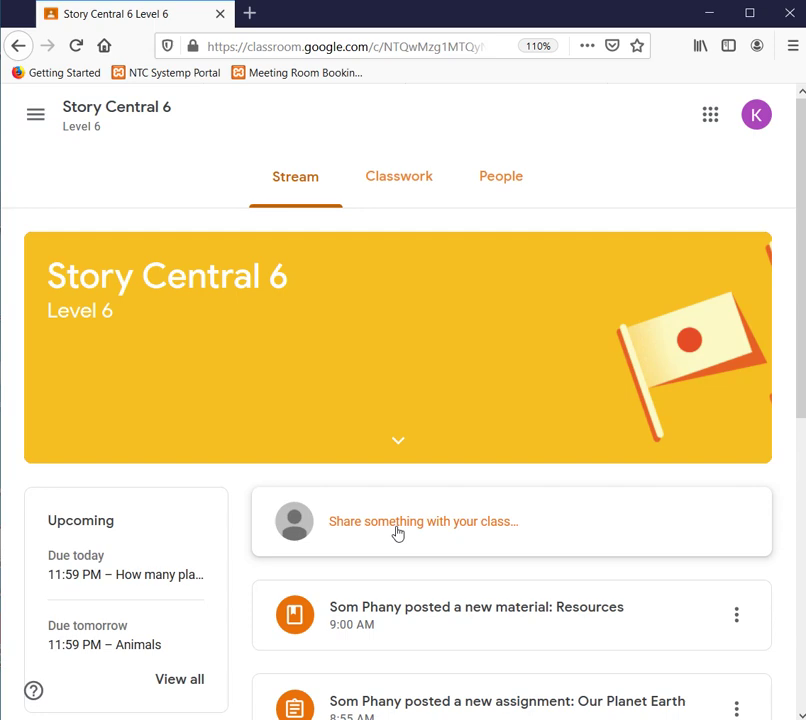
scroll(397, 532, down, 3)
scroll(397, 532, up, 3)
scroll(241, 552, down, 5)
scroll(597, 520, up, 2)
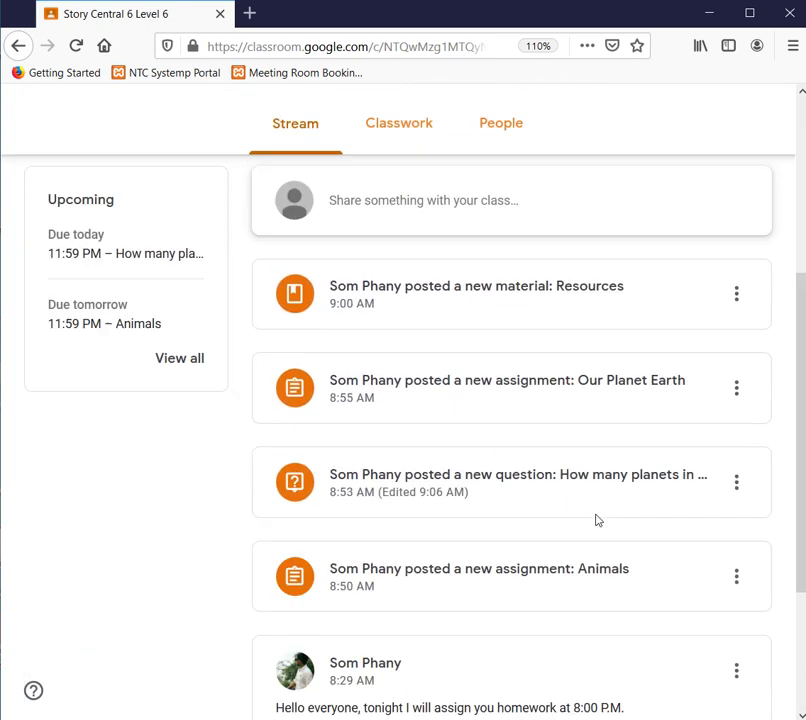
scroll(597, 520, up, 3)
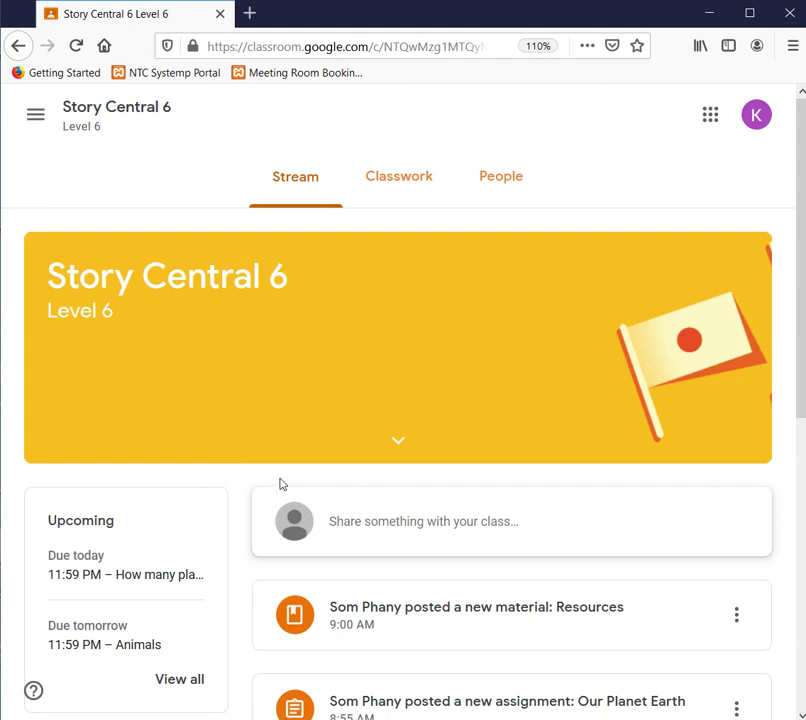
scroll(261, 507, down, 1)
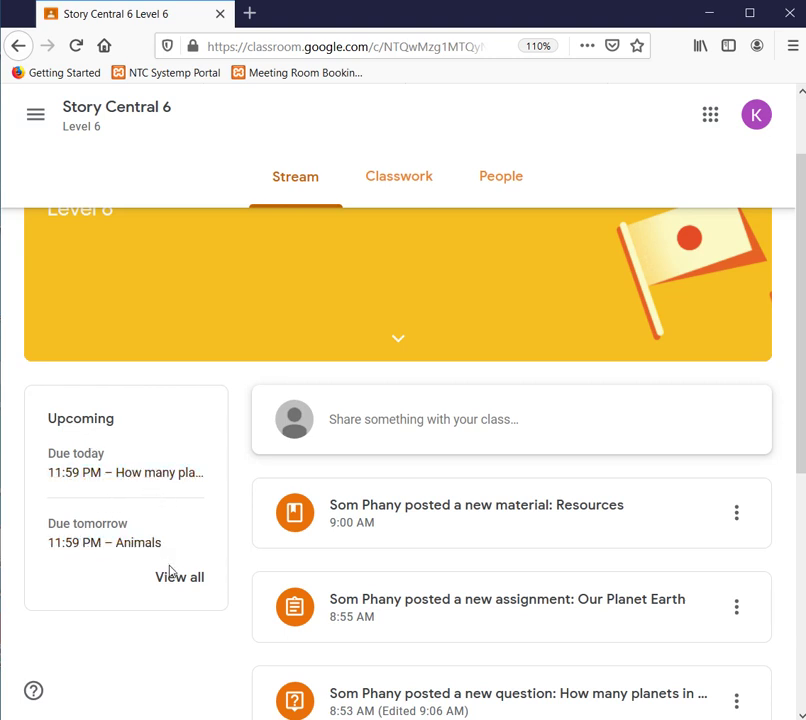
scroll(160, 522, up, 2)
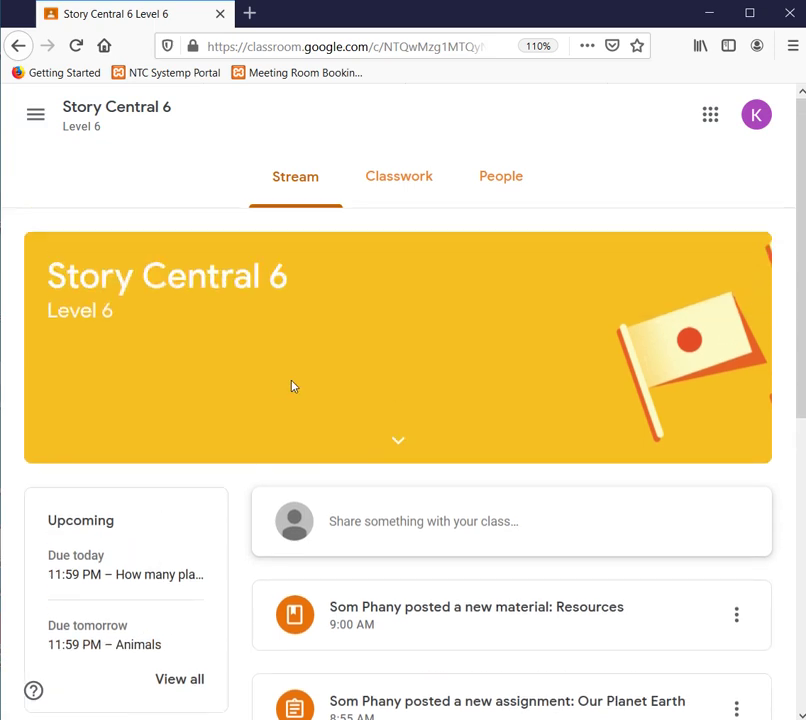
scroll(293, 388, down, 5)
scroll(294, 405, up, 3)
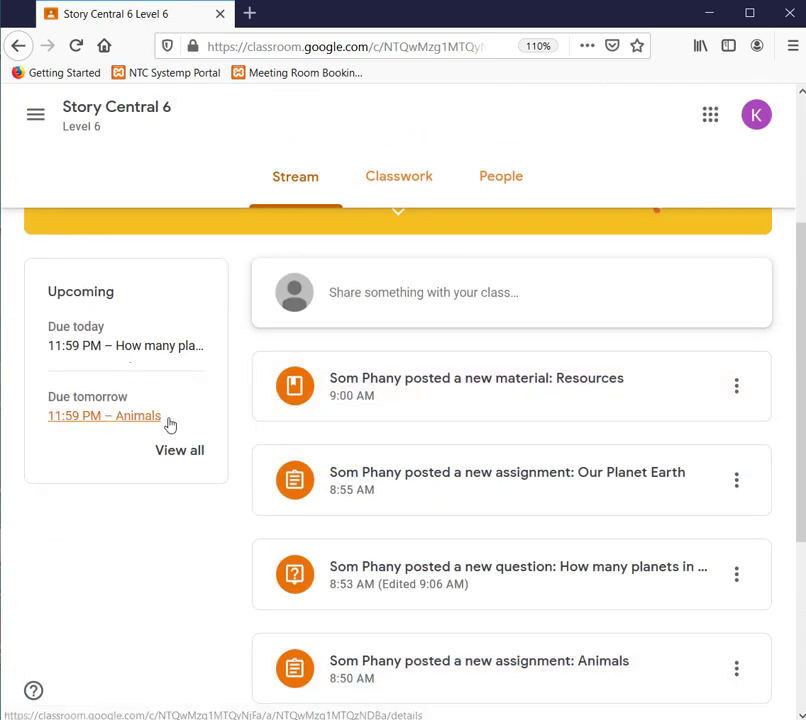
scroll(200, 446, down, 2)
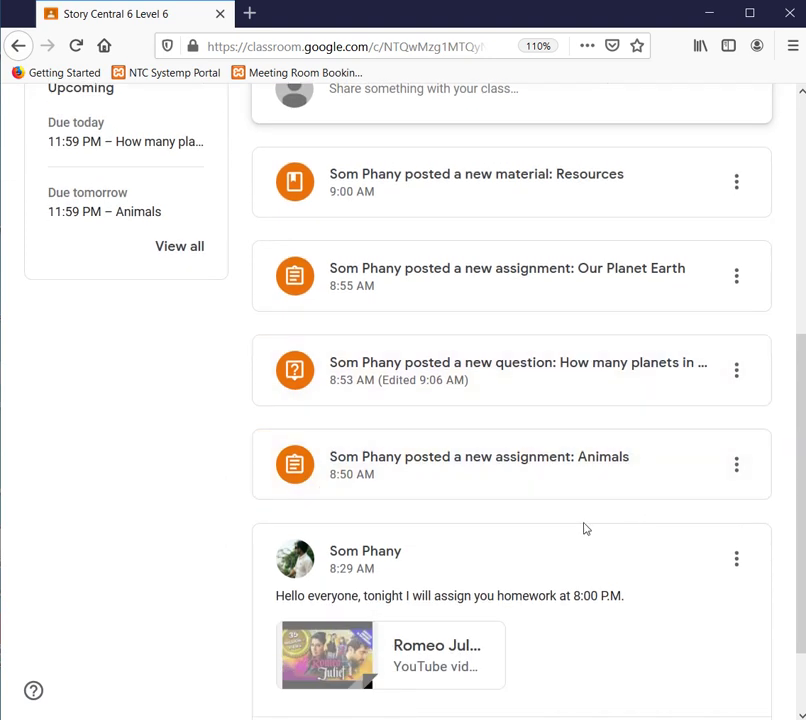
scroll(583, 527, up, 2)
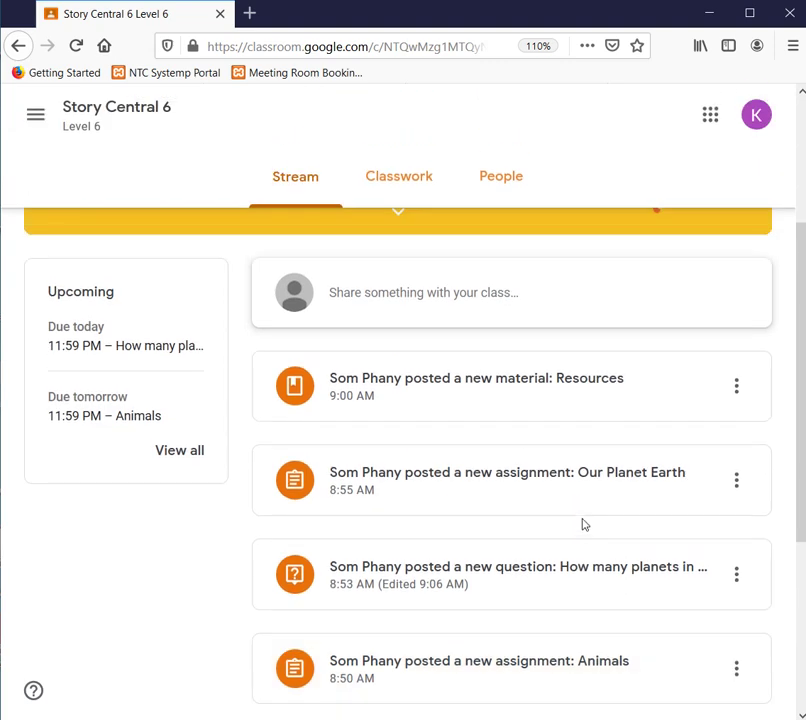
scroll(583, 524, down, 3)
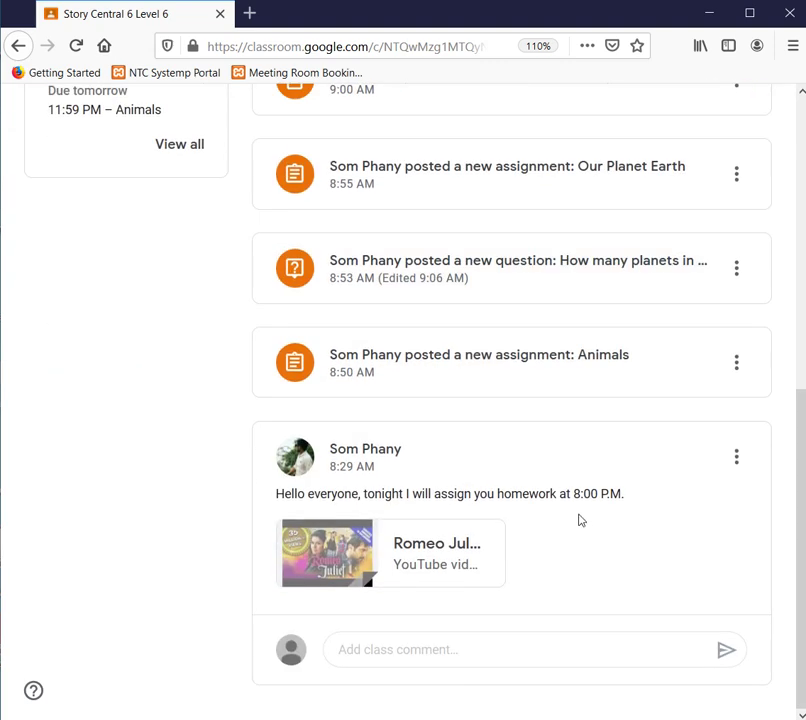
scroll(581, 522, up, 3)
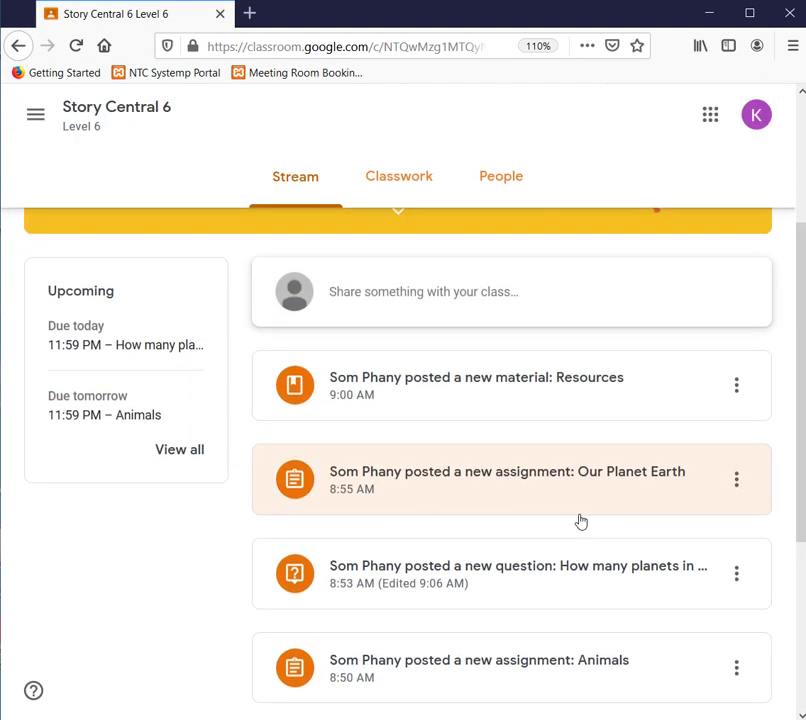
scroll(581, 521, down, 2)
scroll(581, 521, up, 4)
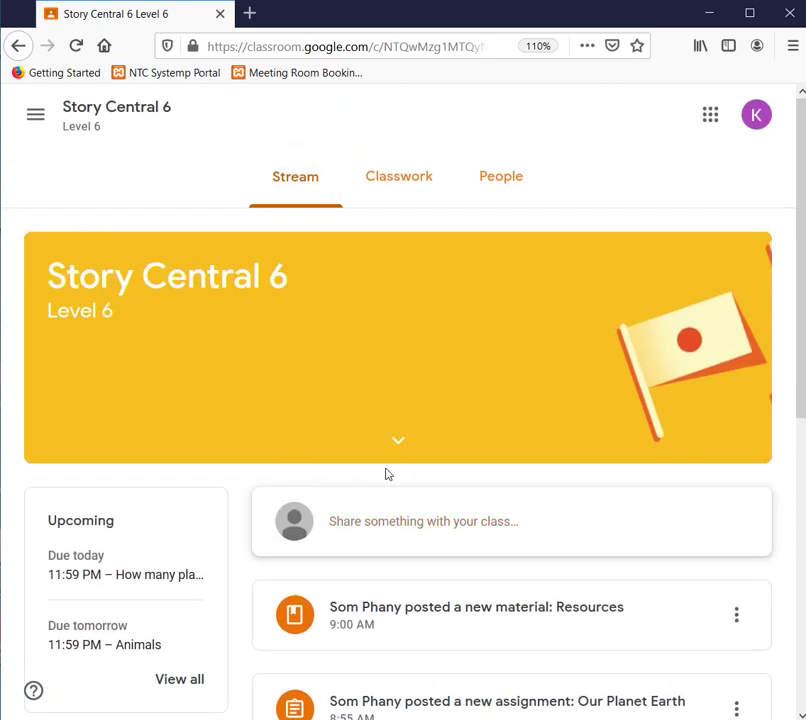
scroll(388, 474, down, 3)
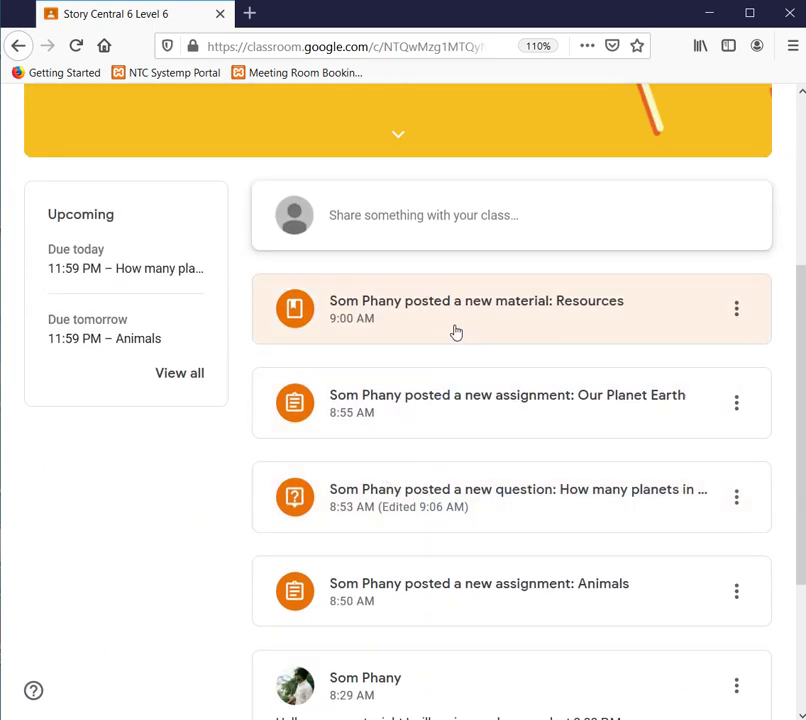
scroll(455, 330, up, 3)
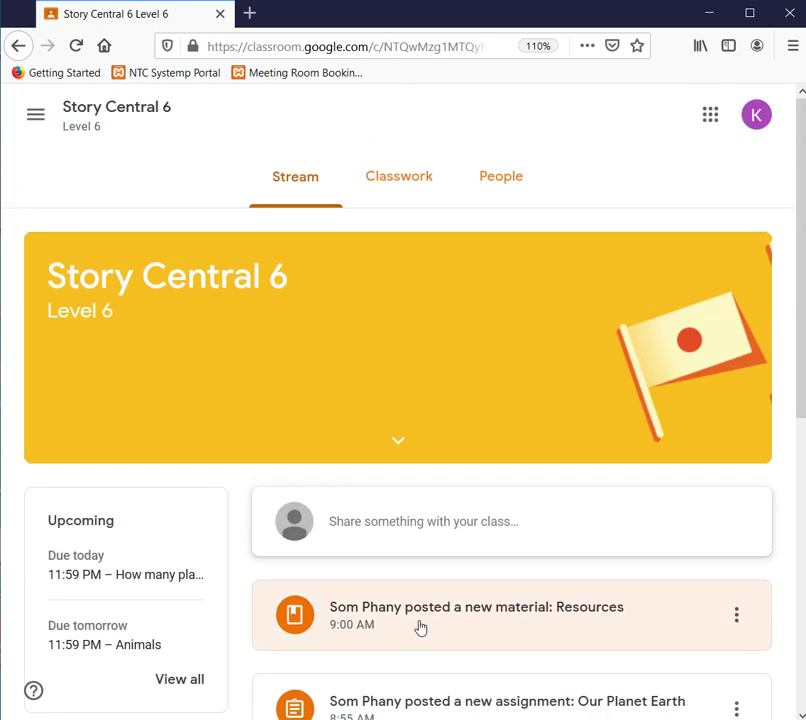
scroll(419, 626, down, 2)
scroll(417, 400, down, 4)
scroll(425, 284, up, 6)
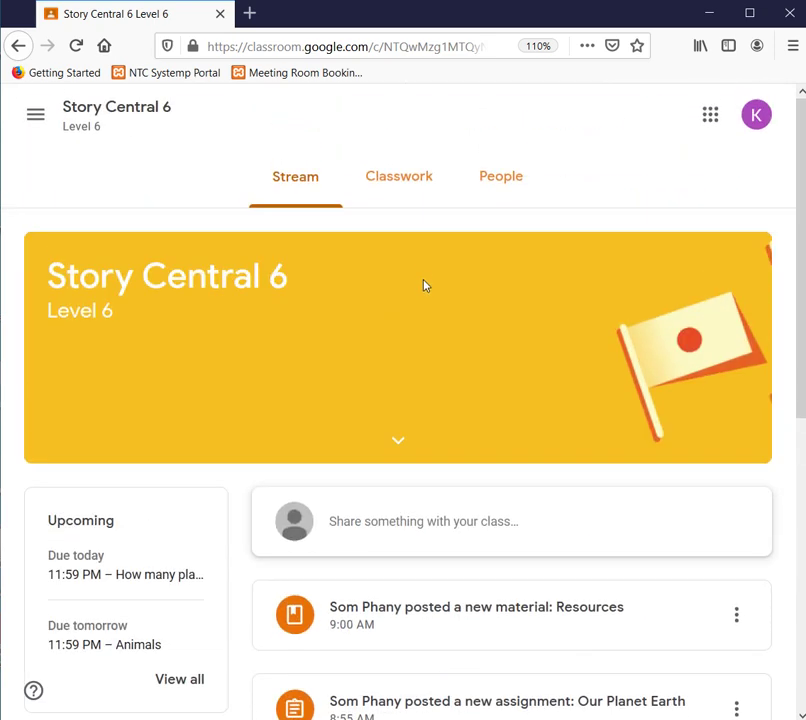
click(400, 198)
scroll(383, 418, down, 1)
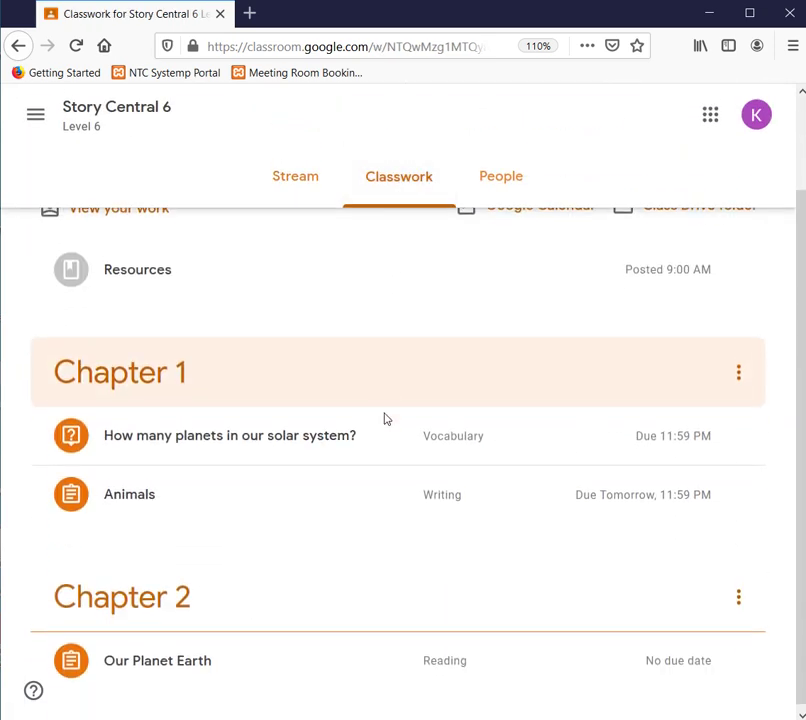
scroll(393, 424, up, 1)
scroll(397, 425, down, 1)
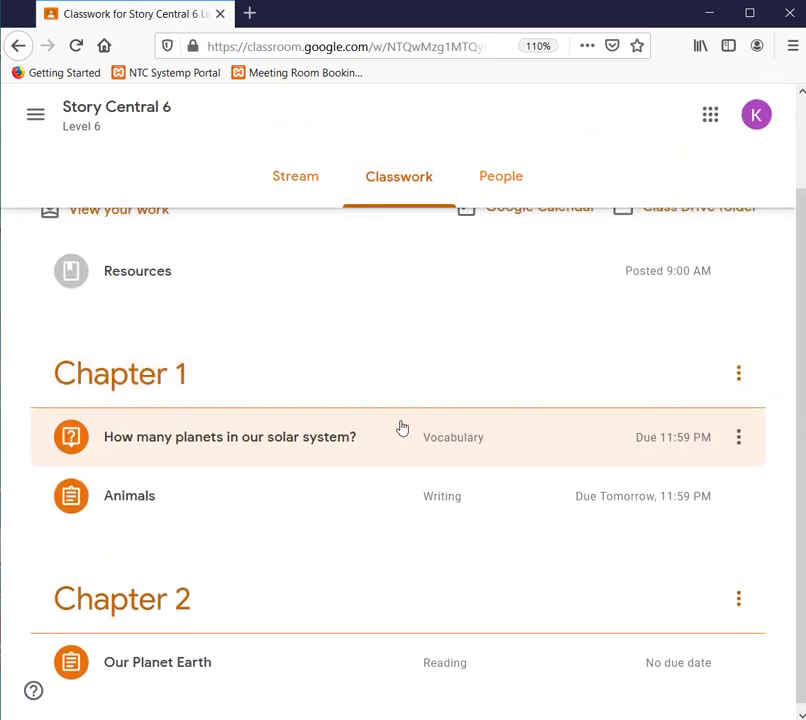
scroll(401, 428, up, 1)
click(302, 185)
scroll(441, 457, down, 5)
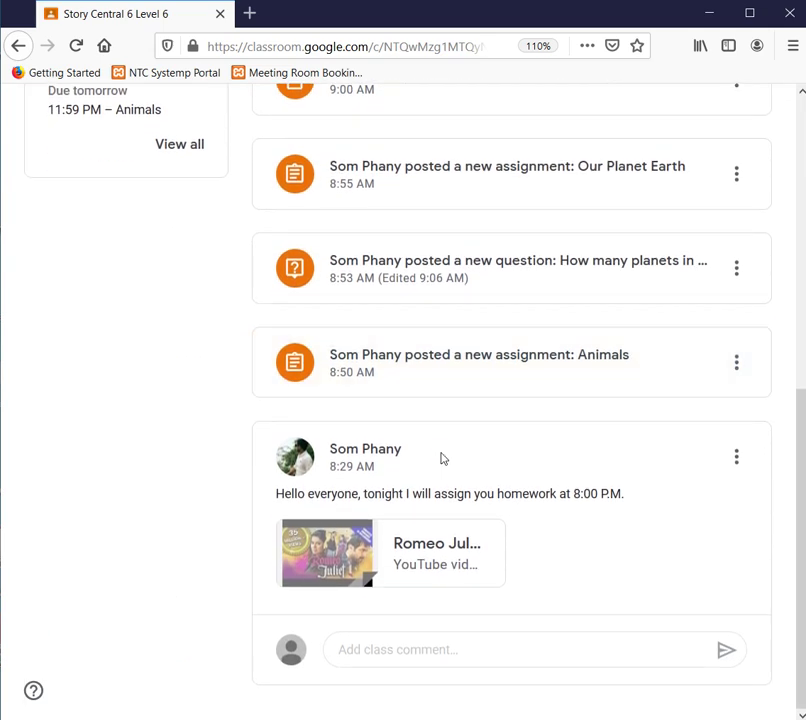
scroll(441, 457, up, 2)
scroll(441, 459, down, 2)
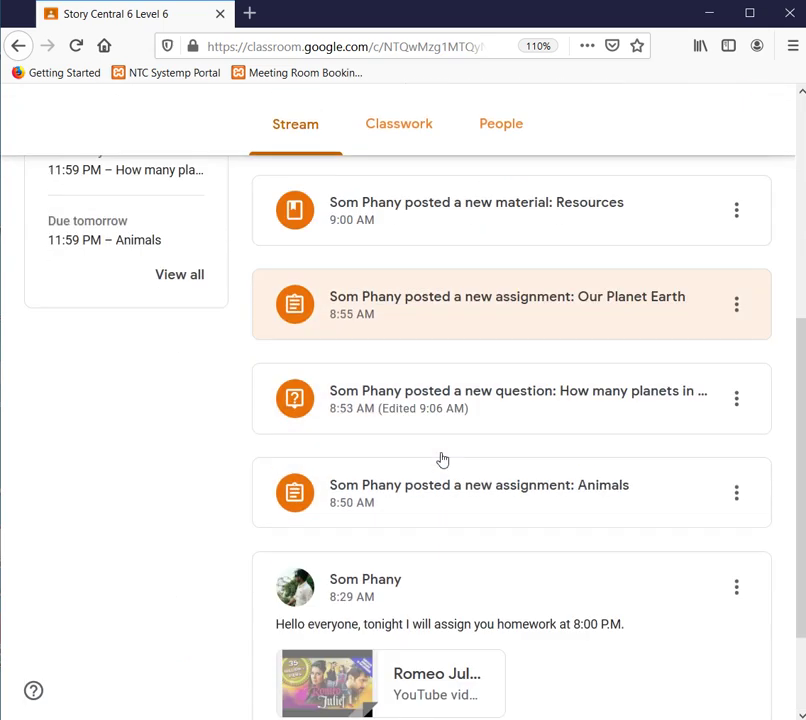
- Post the class comment 'Hello teacher, it is a good video. I like it.' on the video post
click(408, 655)
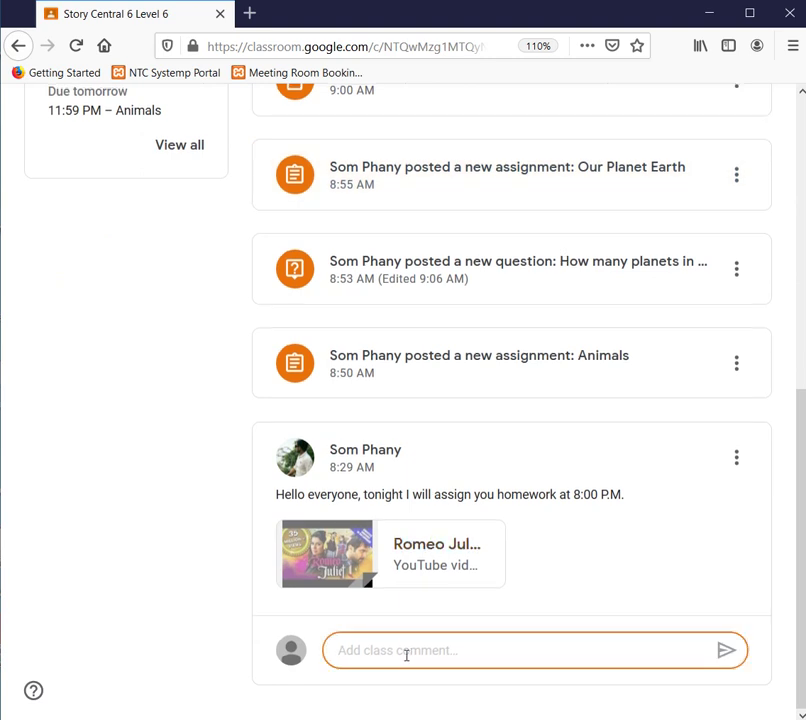
text(Hello)
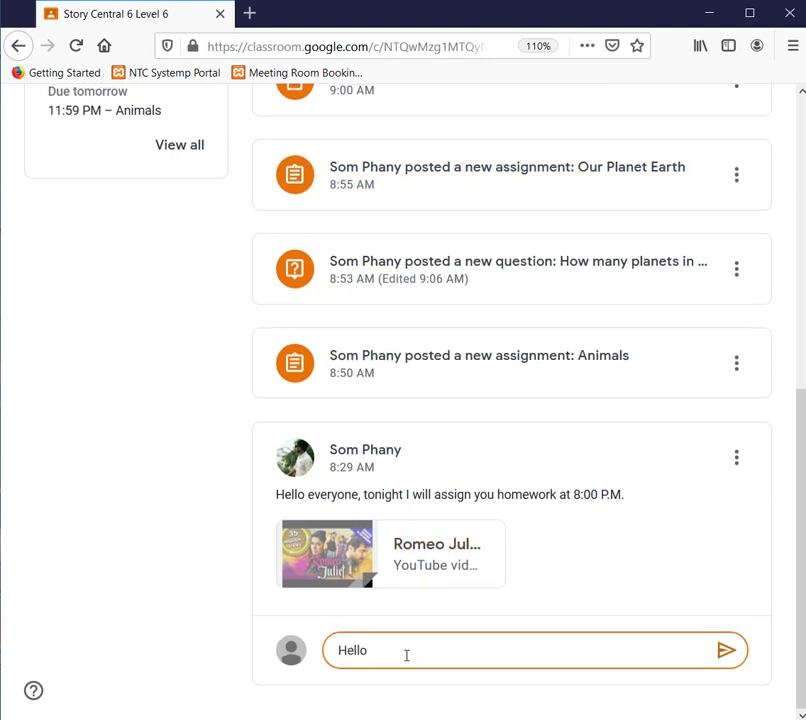
text( tea)
key(BackSpace)
key(BackSpace)
text(teach)
text(er, it is a )
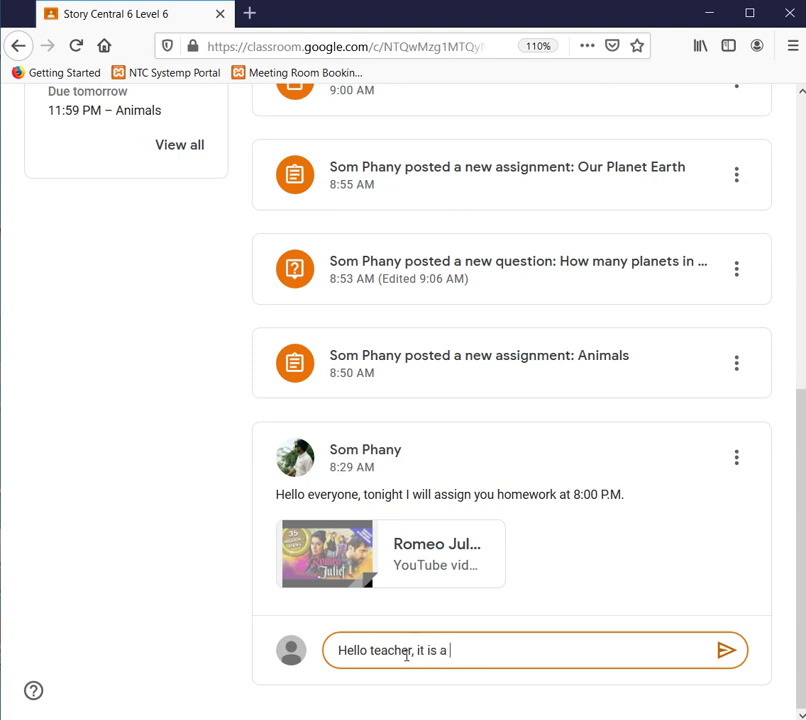
text(good vei)
key(BackSpace)
key(BackSpace)
key(BackSpace)
key(BackSpace)
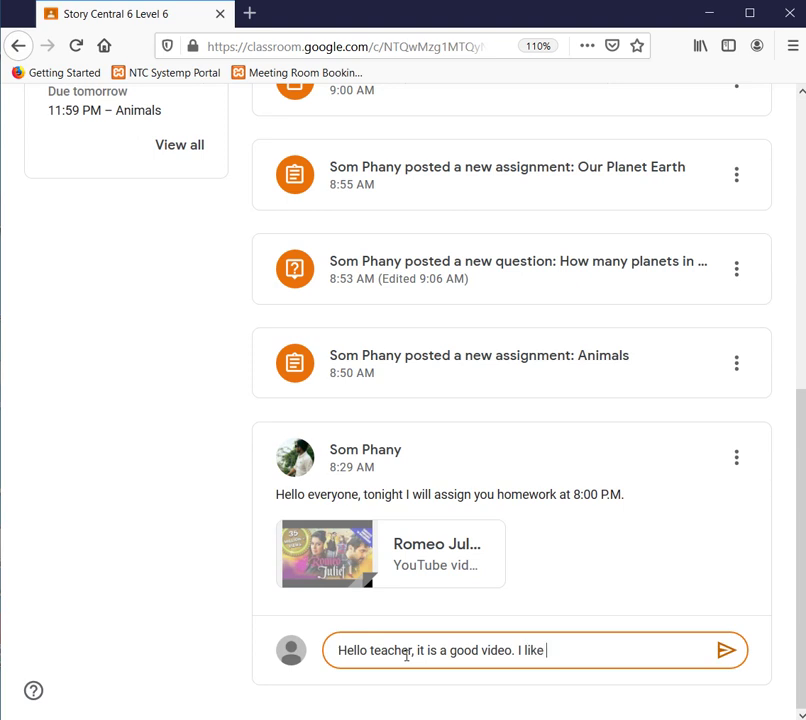
click(727, 652)
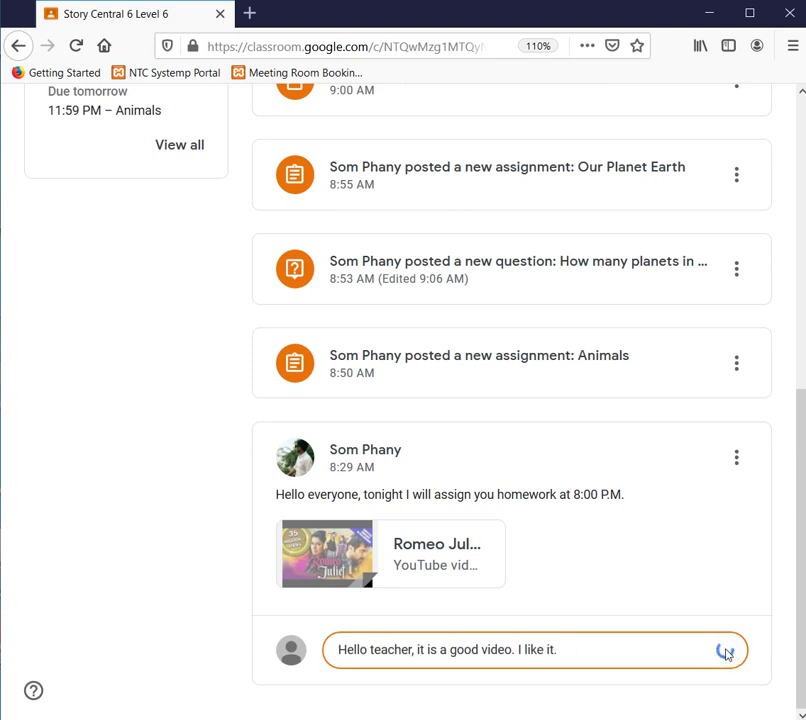
scroll(545, 632, up, 5)
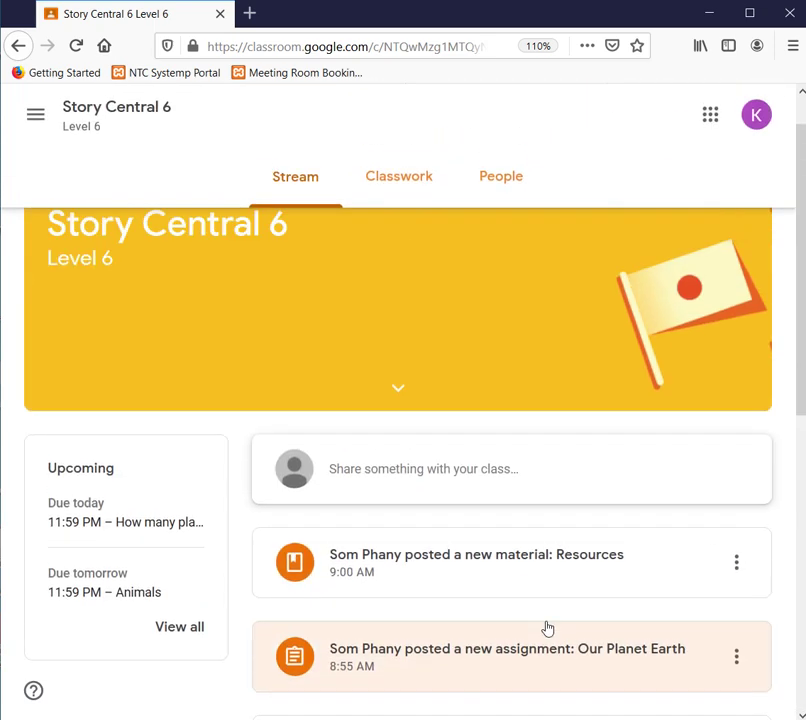
- Leave the Stream for the Story Central 6 Classwork page
scroll(545, 628, down, 3)
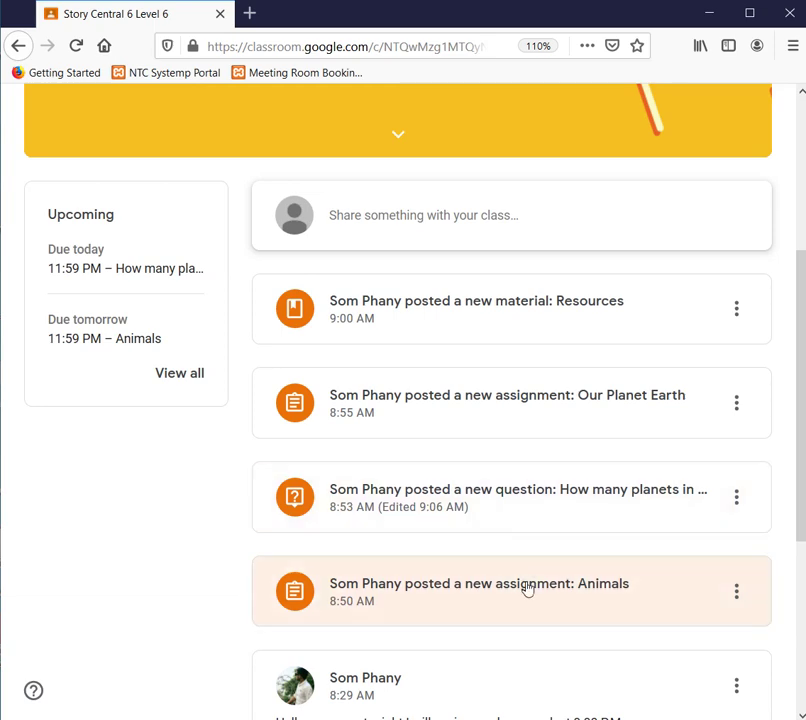
scroll(528, 590, down, 2)
scroll(527, 639, up, 5)
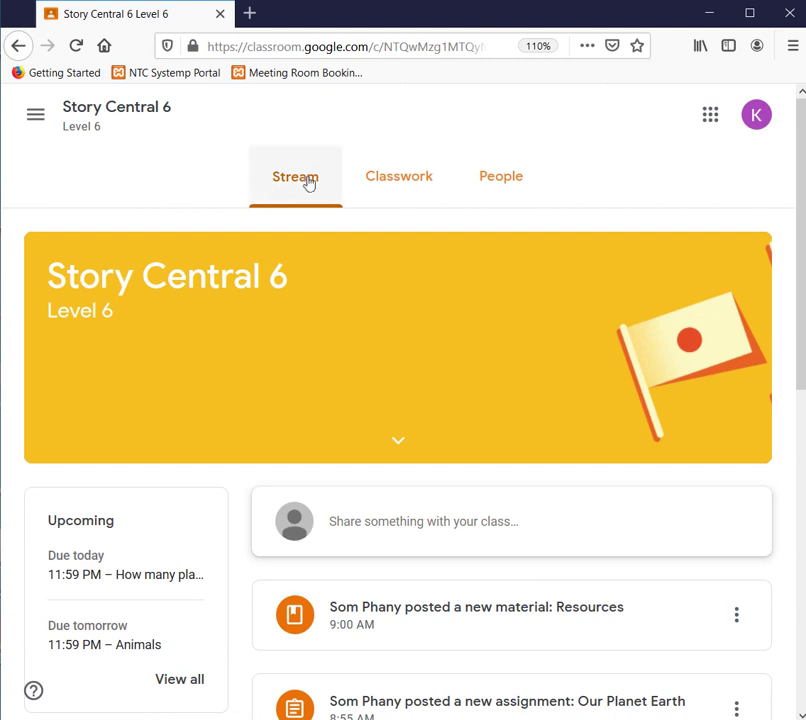
click(380, 190)
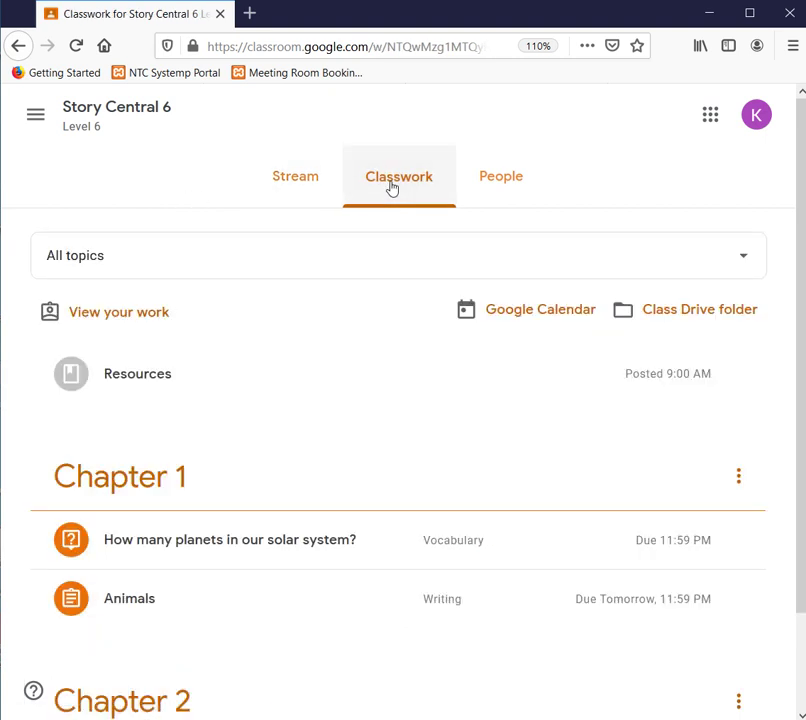
- Browse the Classwork topics and expand the 'How many planets in our solar system?' question
scroll(407, 343, down, 2)
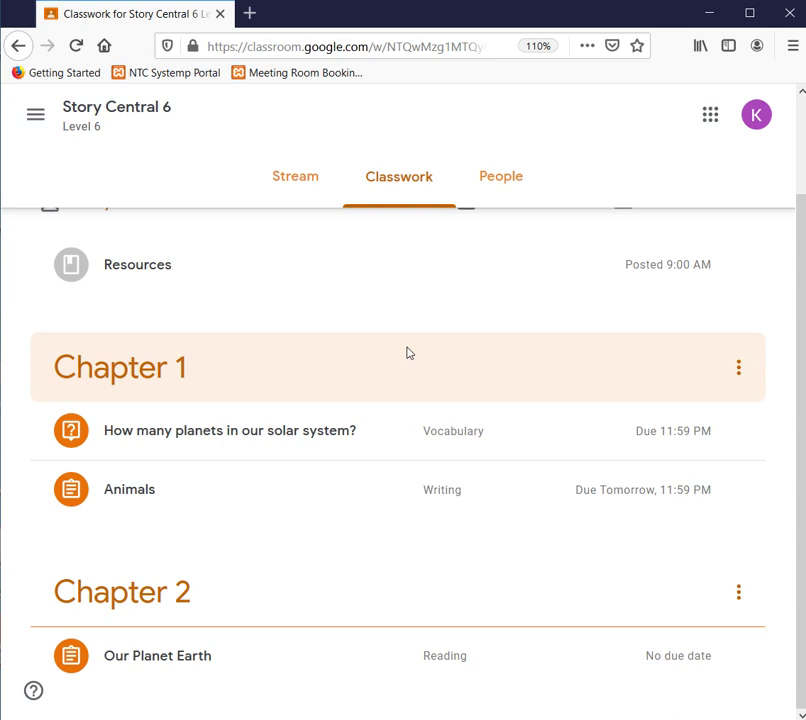
scroll(374, 347, up, 2)
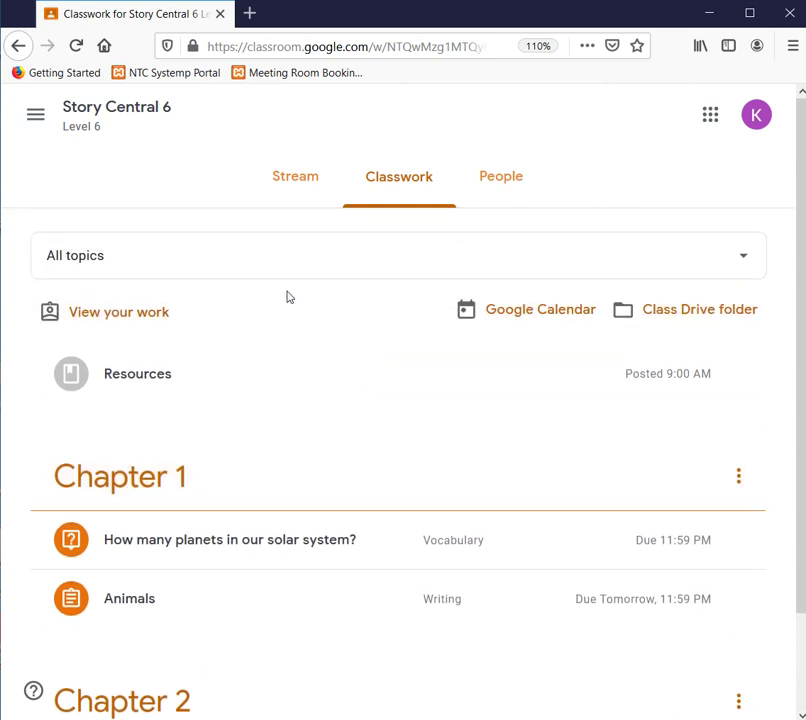
scroll(287, 297, down, 2)
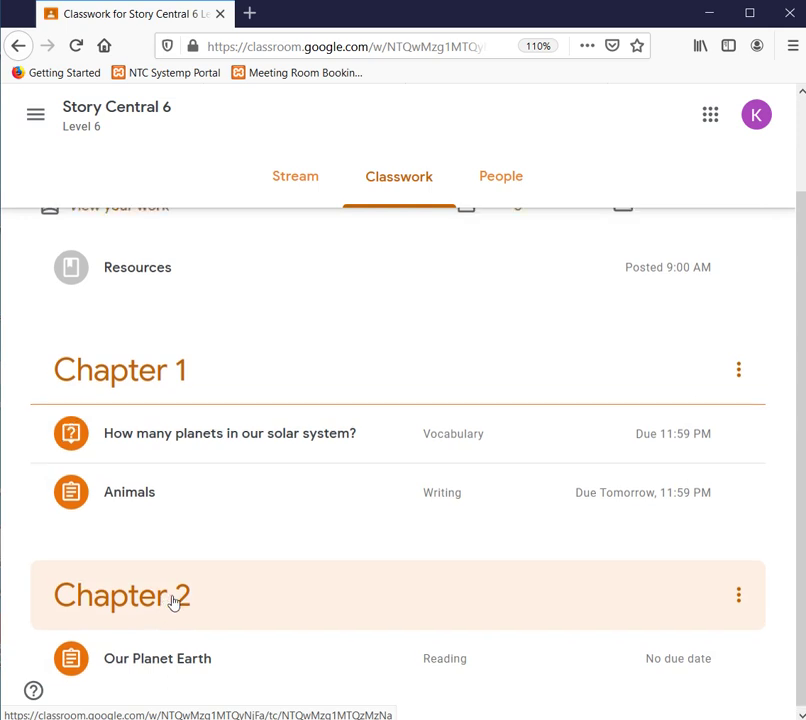
scroll(176, 620, up, 2)
scroll(203, 542, down, 2)
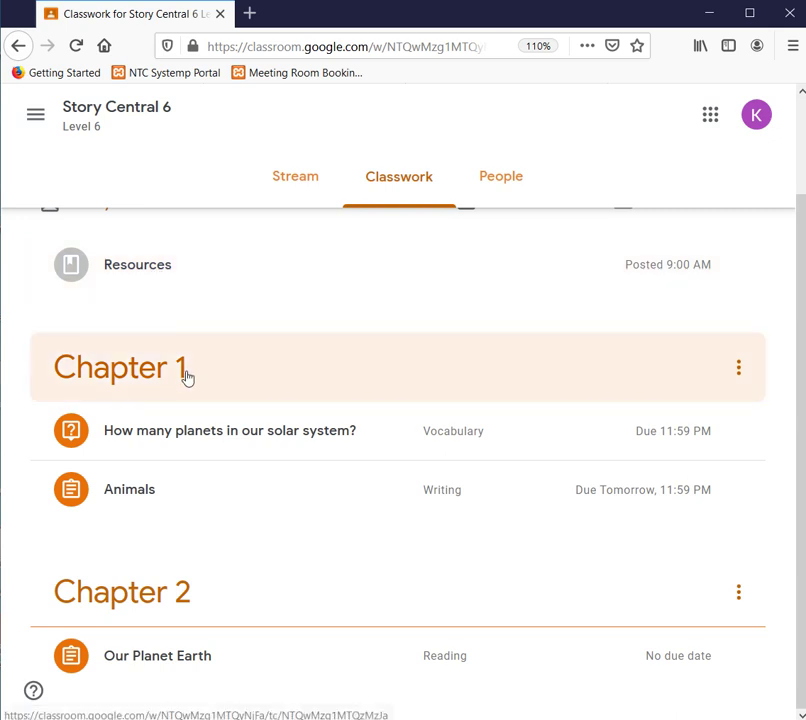
scroll(280, 439, up, 1)
scroll(331, 441, down, 1)
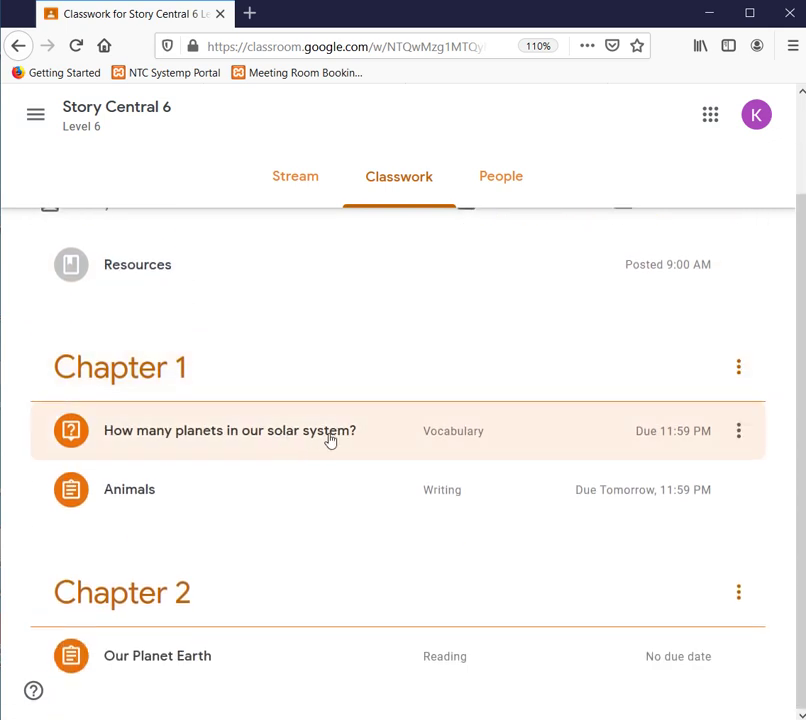
click(325, 411)
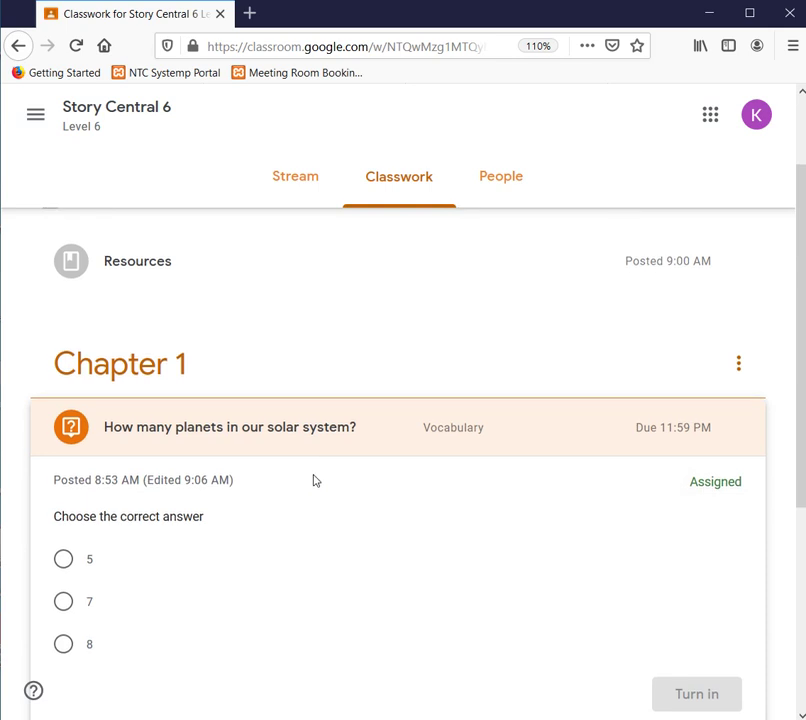
- Answer the planets question with 8 and confirm turning it in
scroll(315, 479, down, 3)
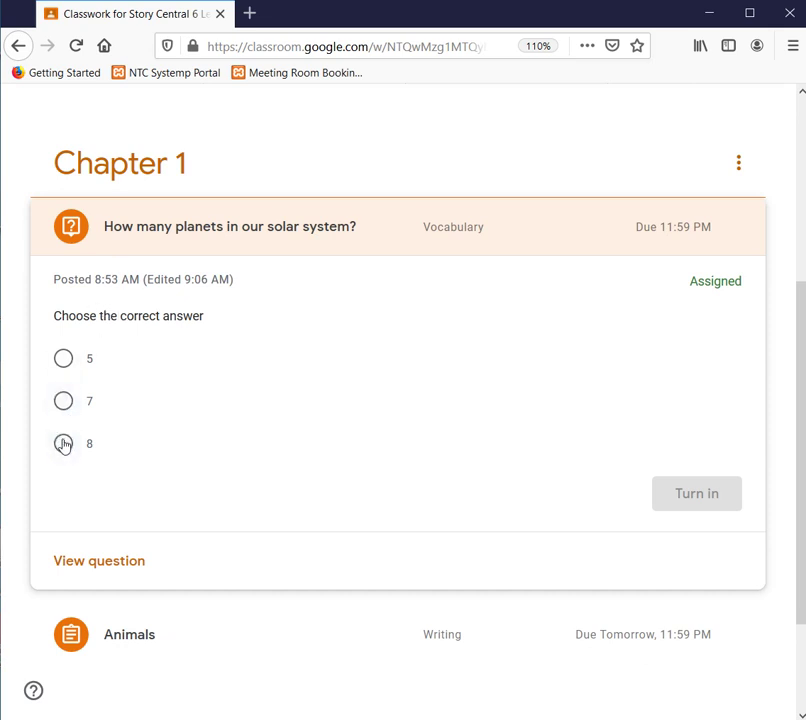
click(63, 443)
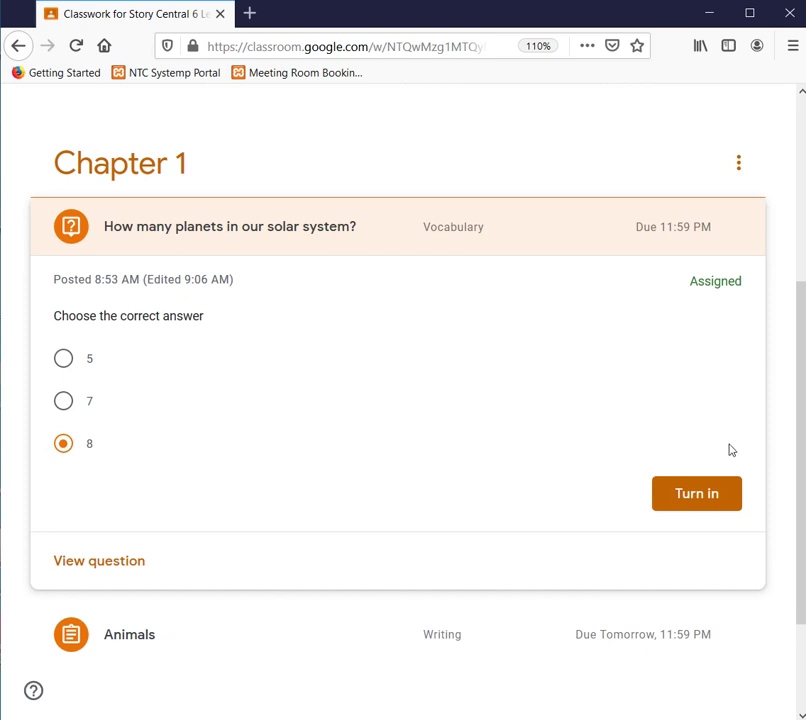
click(703, 507)
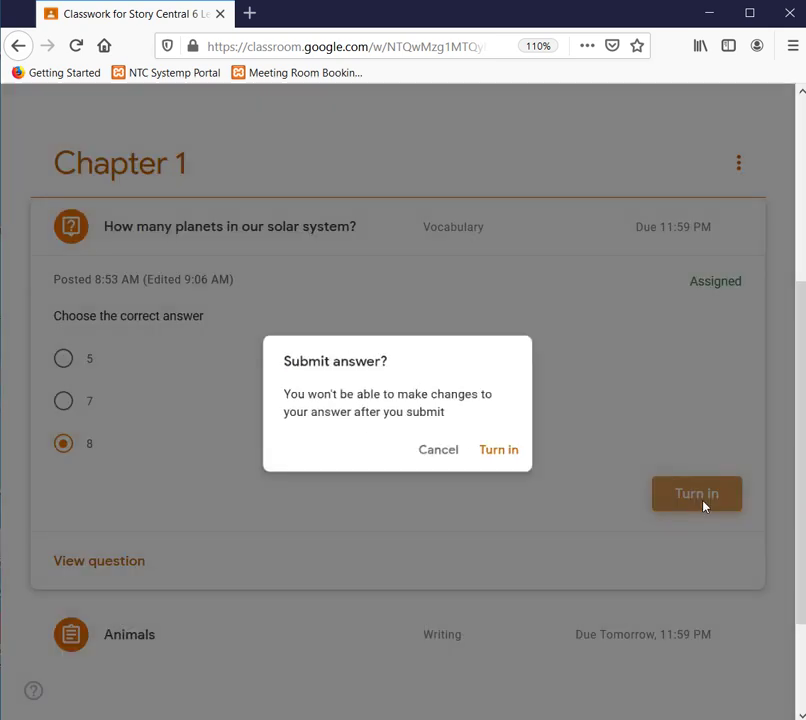
click(505, 456)
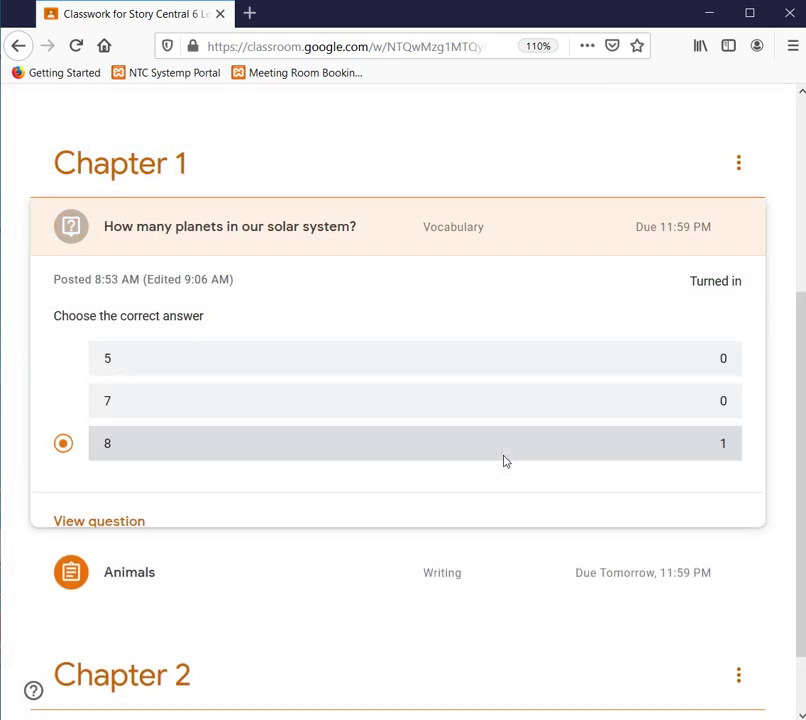
scroll(505, 460, down, 2)
scroll(505, 460, up, 4)
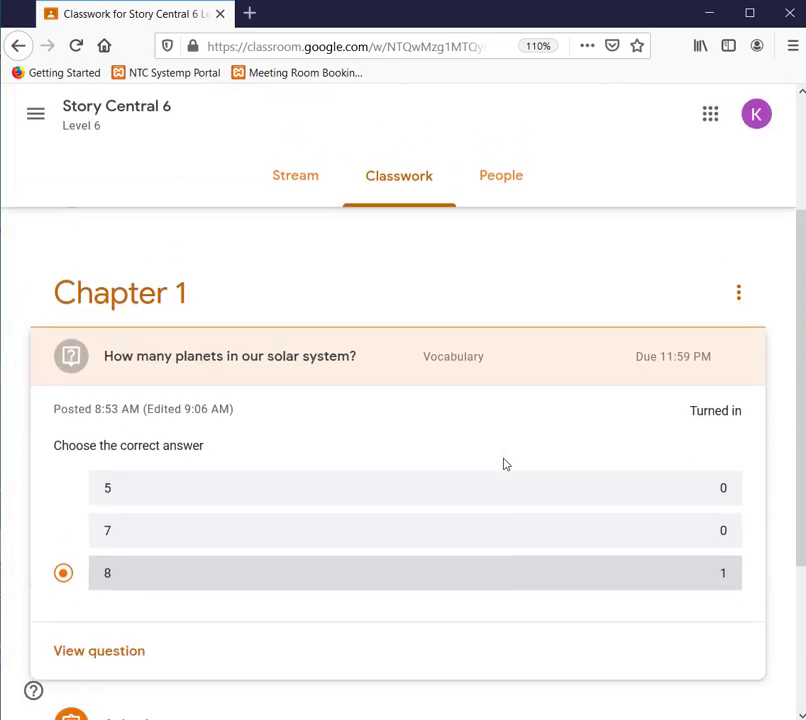
scroll(505, 460, down, 4)
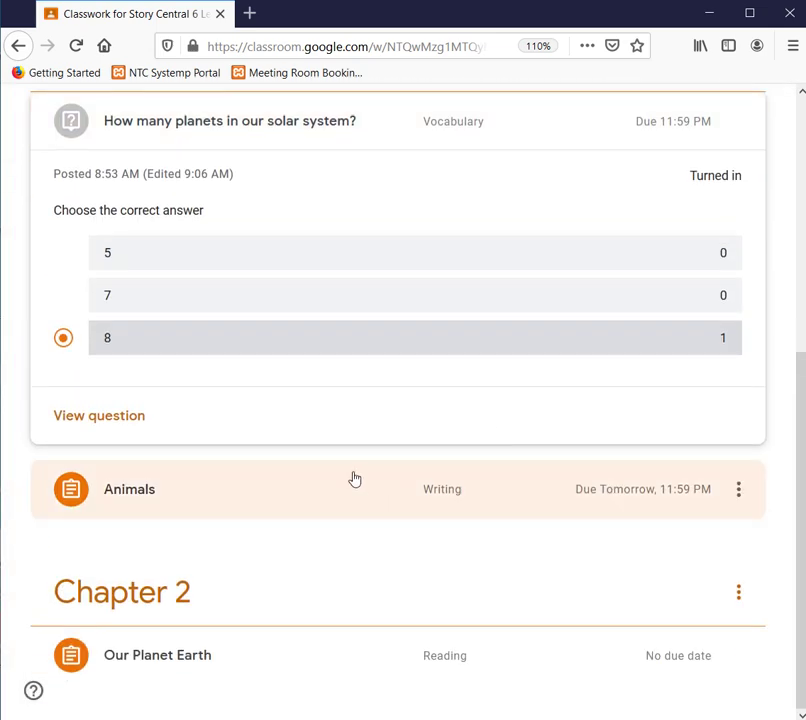
scroll(354, 479, up, 2)
scroll(354, 477, down, 2)
- Expand the Animals assignment and open its full details page
click(340, 503)
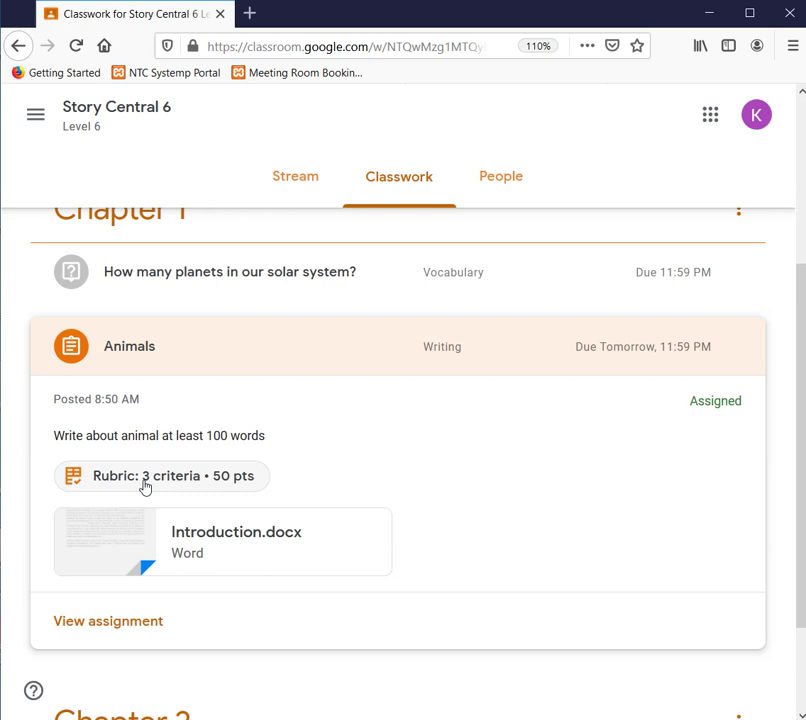
scroll(144, 486, down, 2)
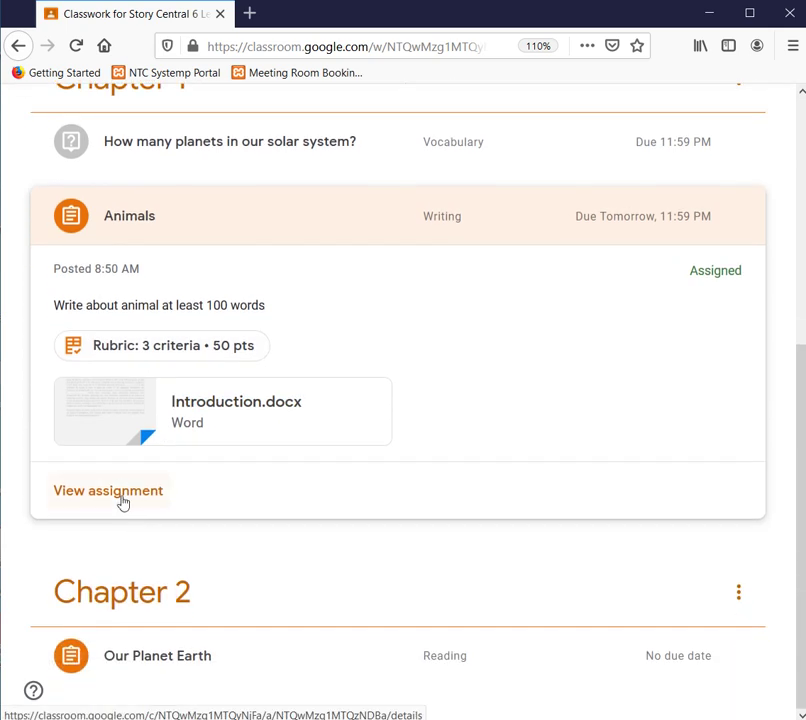
click(118, 489)
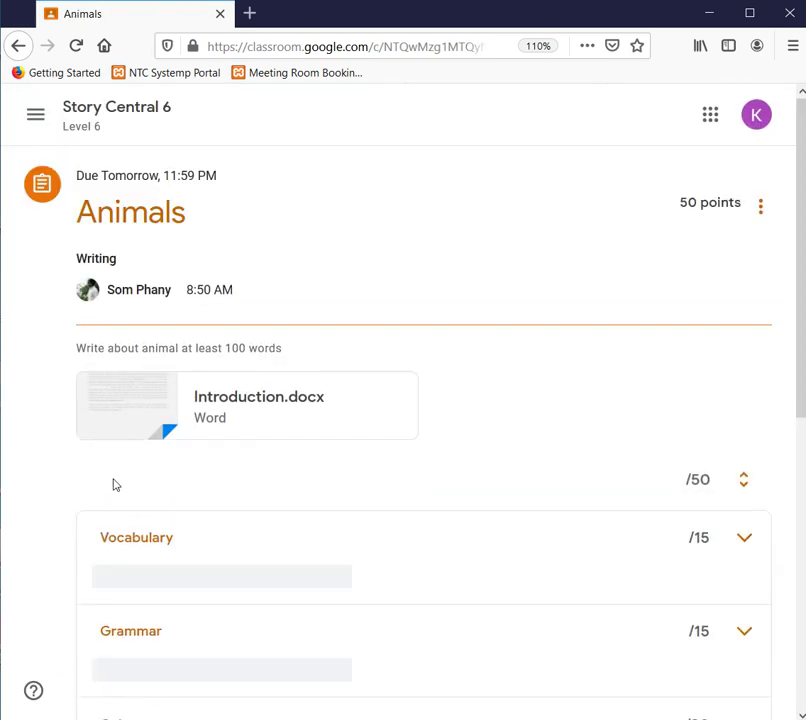
scroll(71, 537, down, 5)
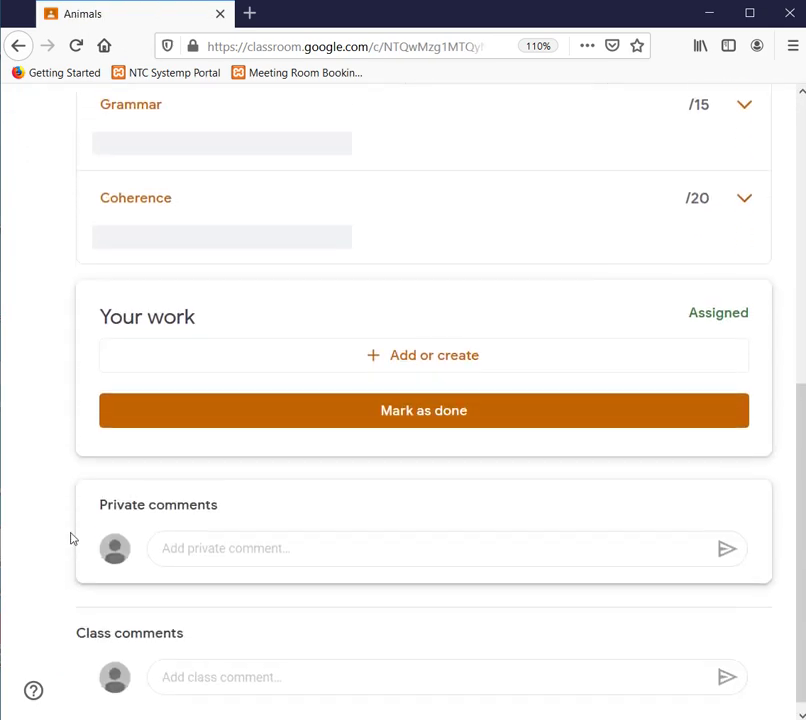
scroll(71, 537, up, 4)
scroll(71, 537, up, 2)
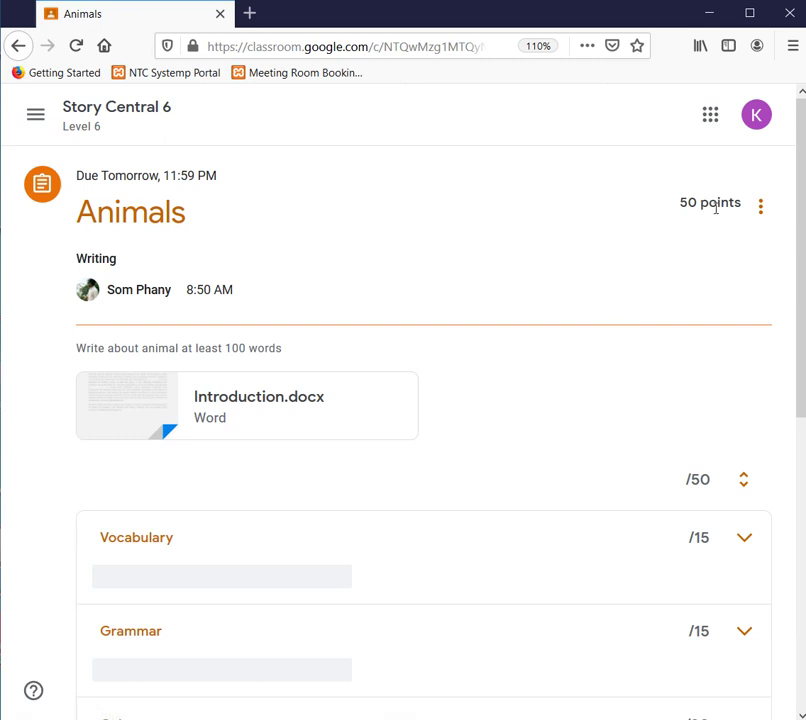
scroll(628, 281, down, 3)
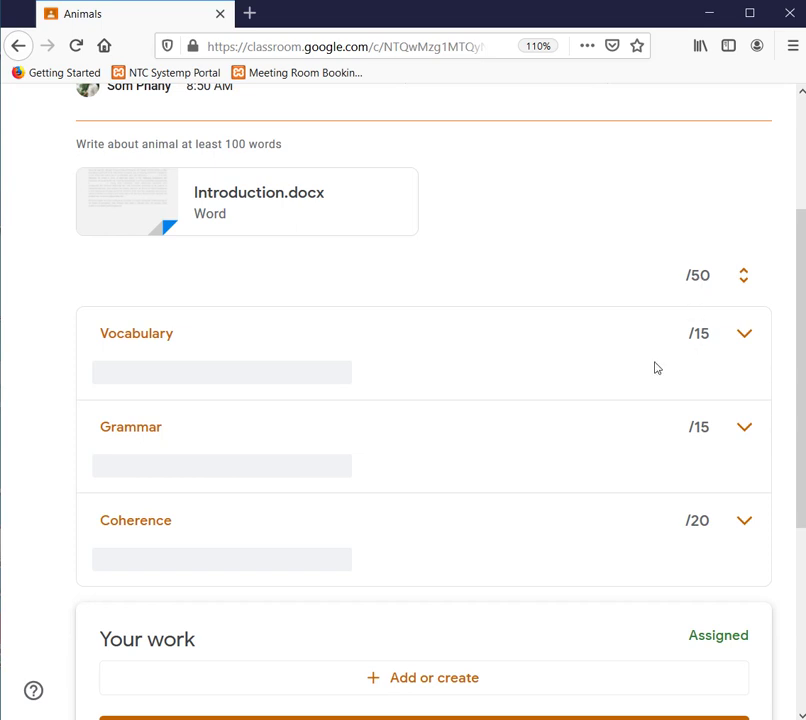
scroll(481, 560, down, 3)
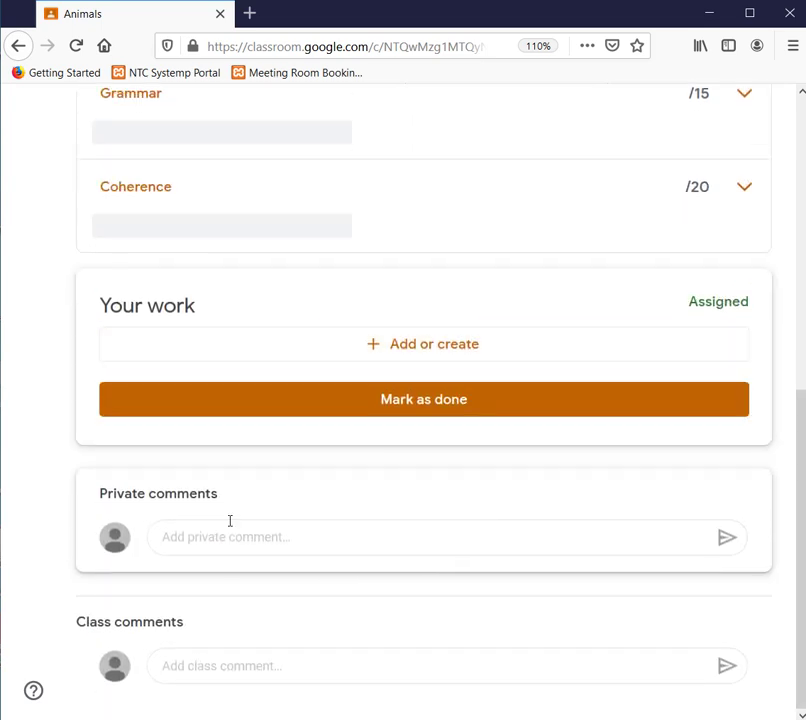
scroll(680, 325, up, 5)
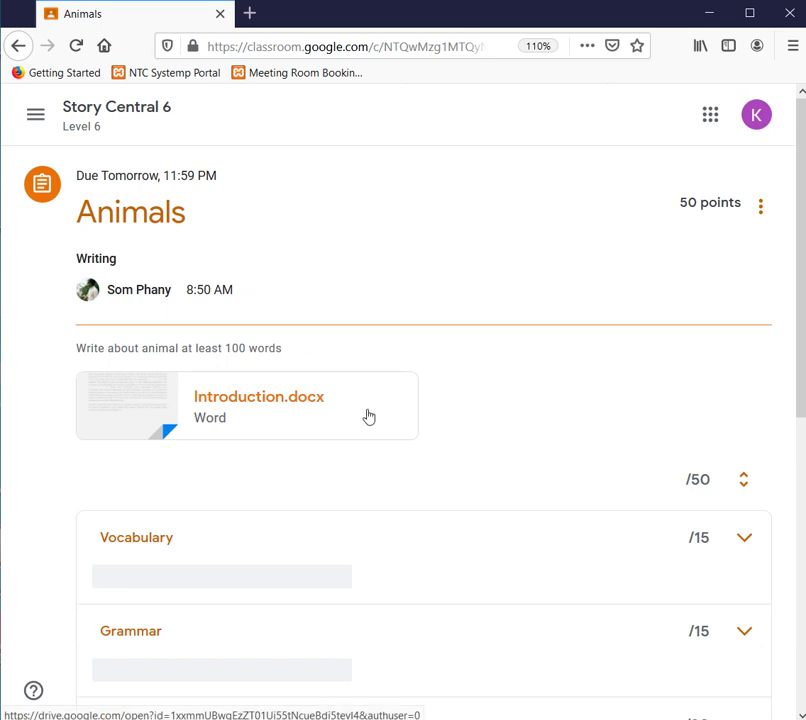
scroll(374, 443, down, 2)
scroll(374, 443, up, 2)
scroll(374, 443, down, 3)
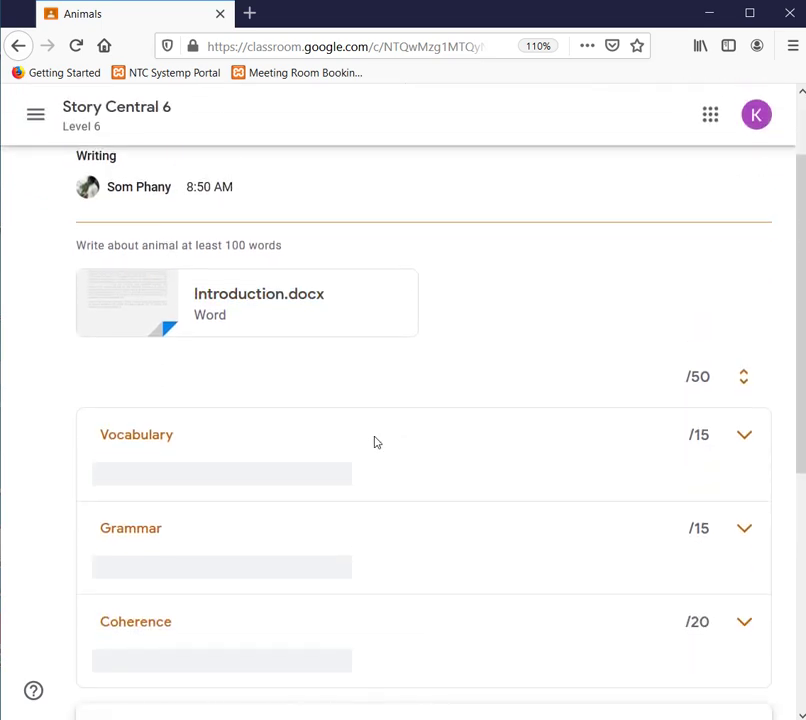
scroll(374, 443, down, 3)
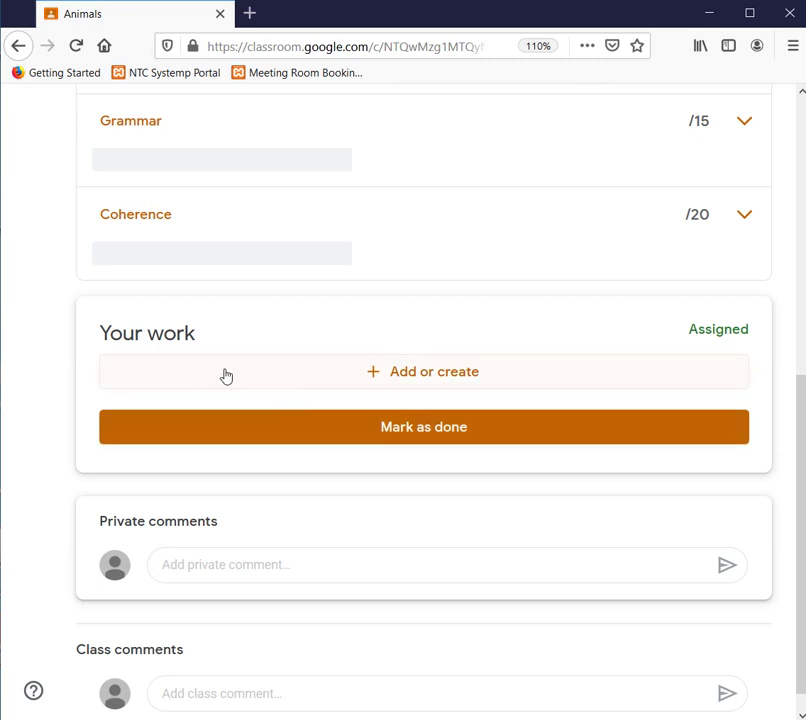
scroll(183, 390, up, 1)
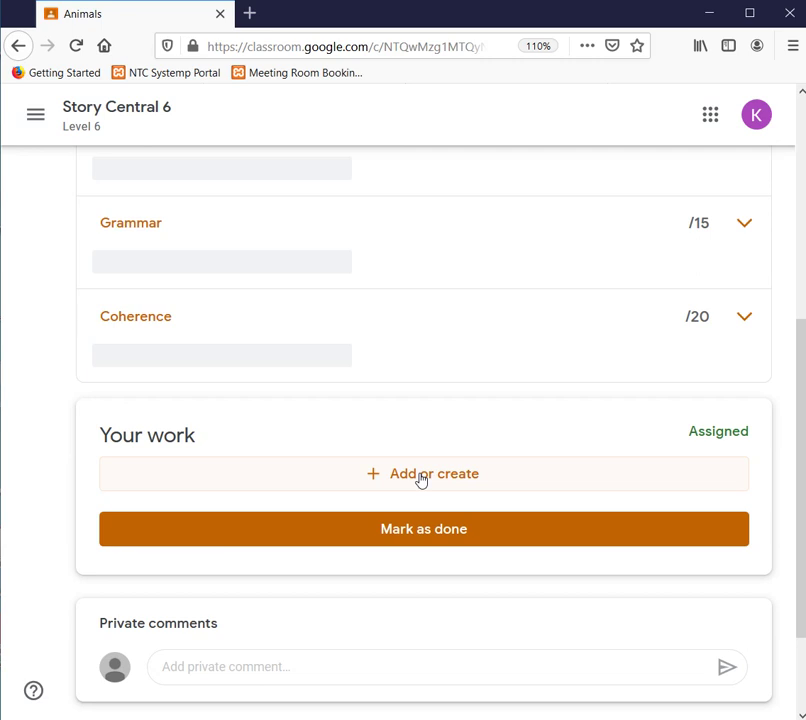
- Begin attaching a file from the device, then cancel the picker and Insert files window
click(421, 480)
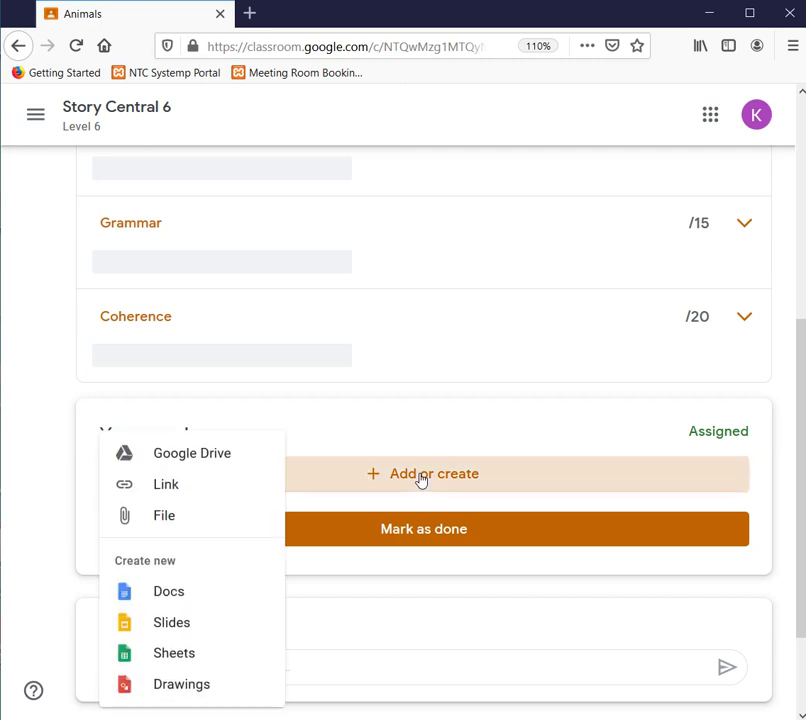
click(191, 515)
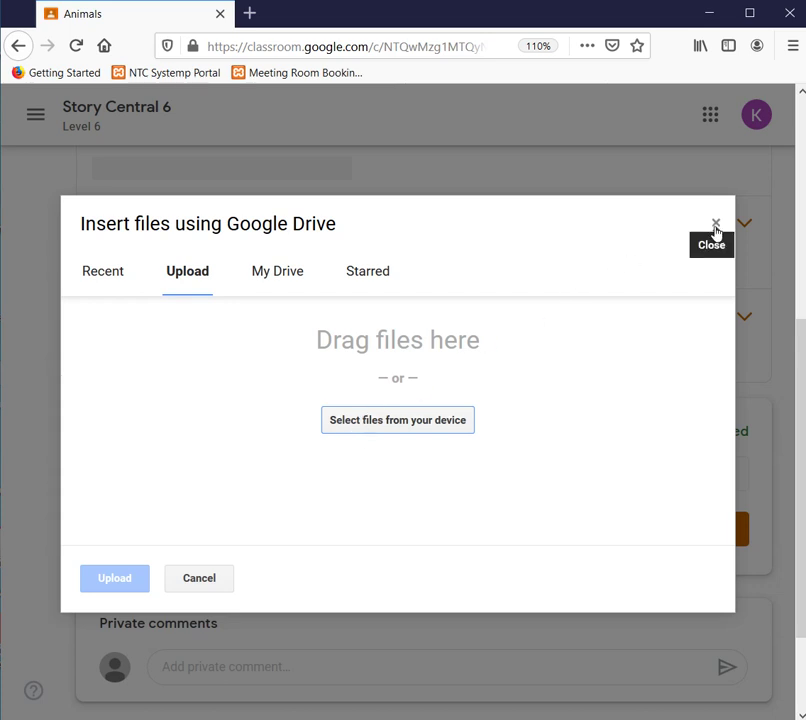
click(430, 420)
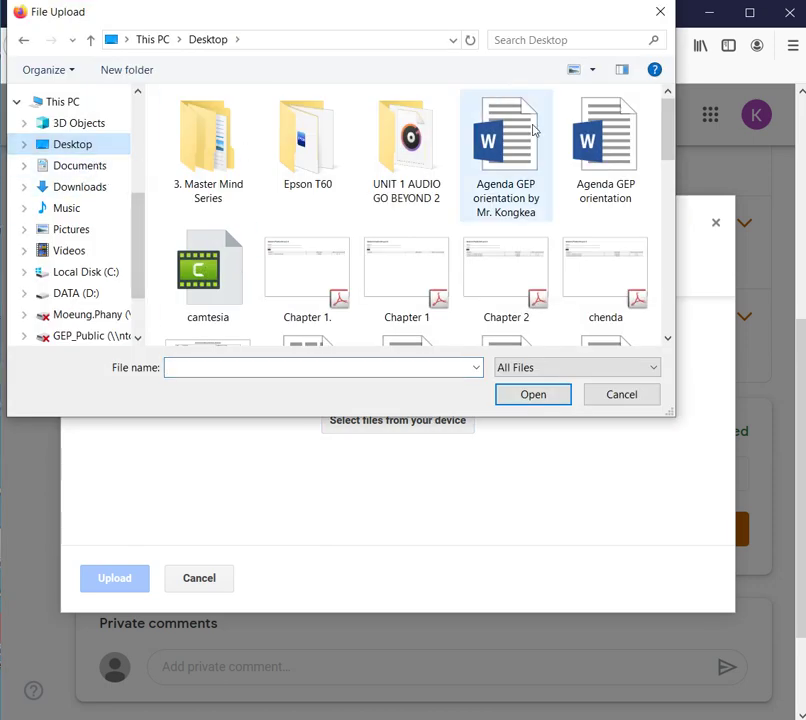
scroll(501, 283, down, 5)
scroll(501, 283, down, 1)
scroll(504, 275, up, 5)
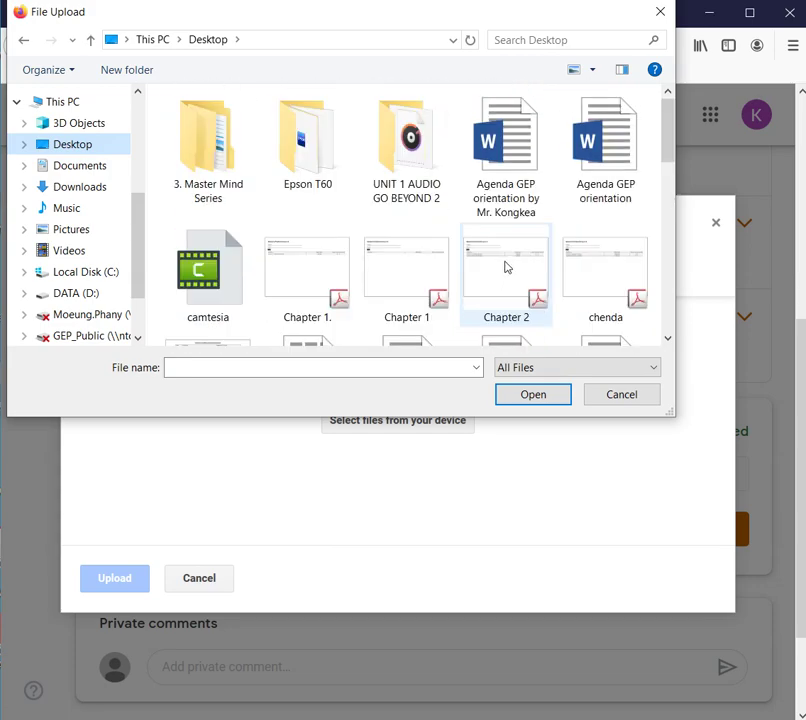
scroll(505, 268, down, 5)
scroll(506, 264, down, 2)
scroll(507, 263, up, 6)
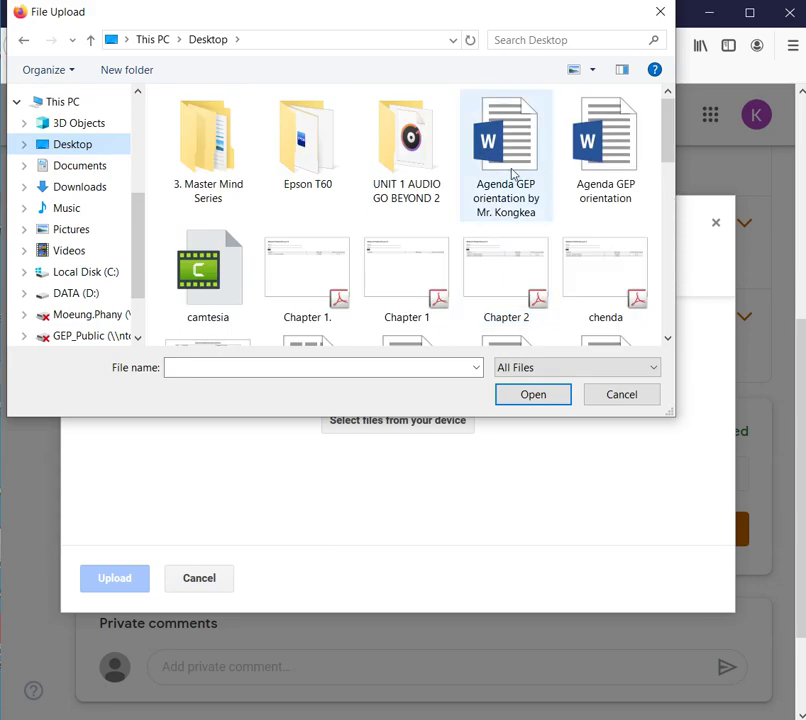
click(615, 400)
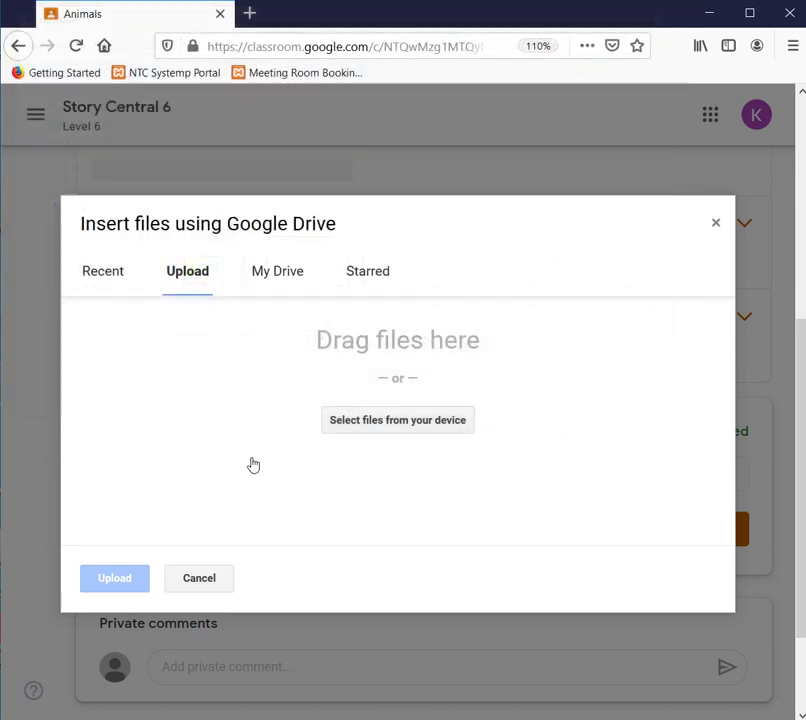
click(715, 223)
- Pick history of smartphone.docx from the computer and upload it to the assignment
click(412, 476)
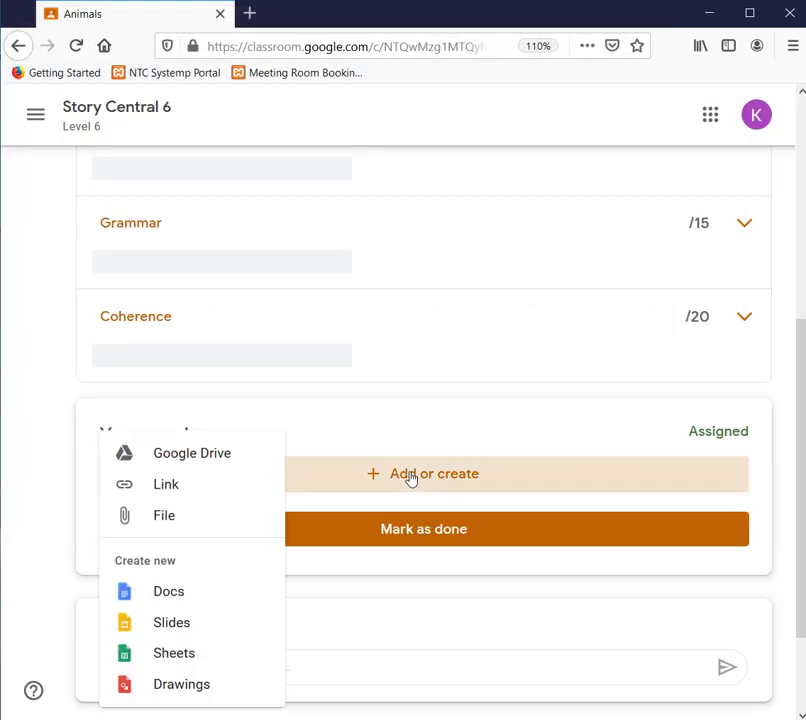
click(163, 520)
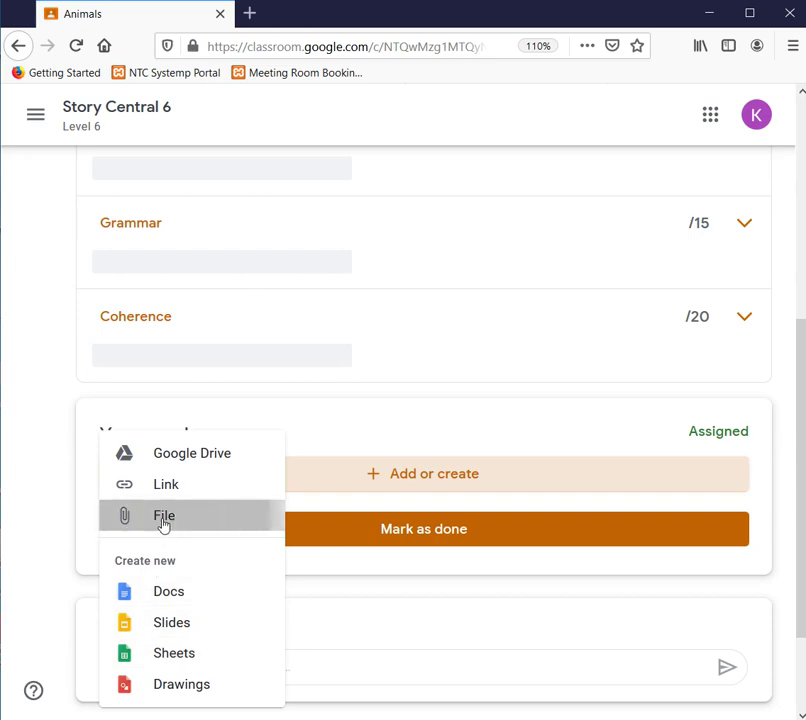
click(378, 424)
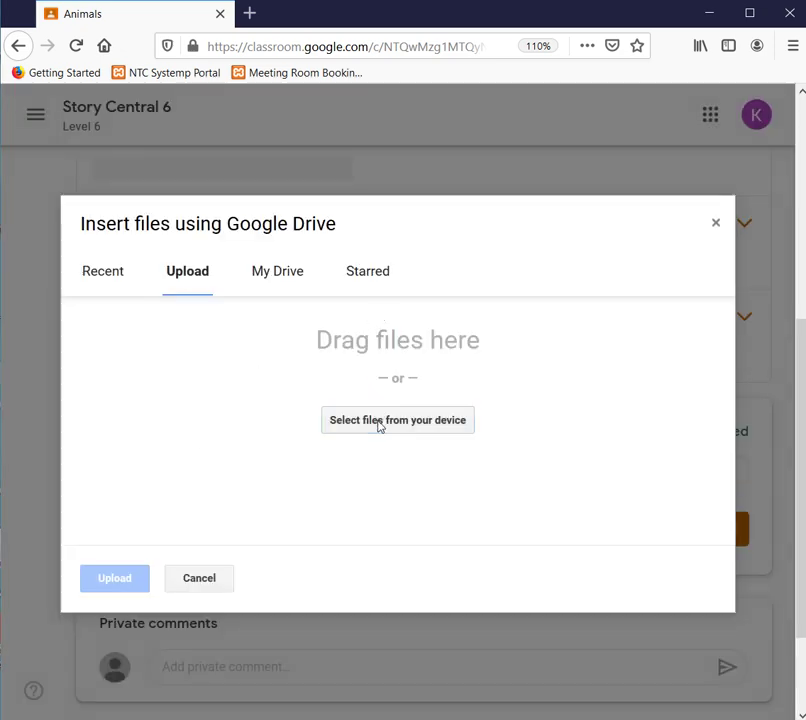
scroll(288, 240, down, 3)
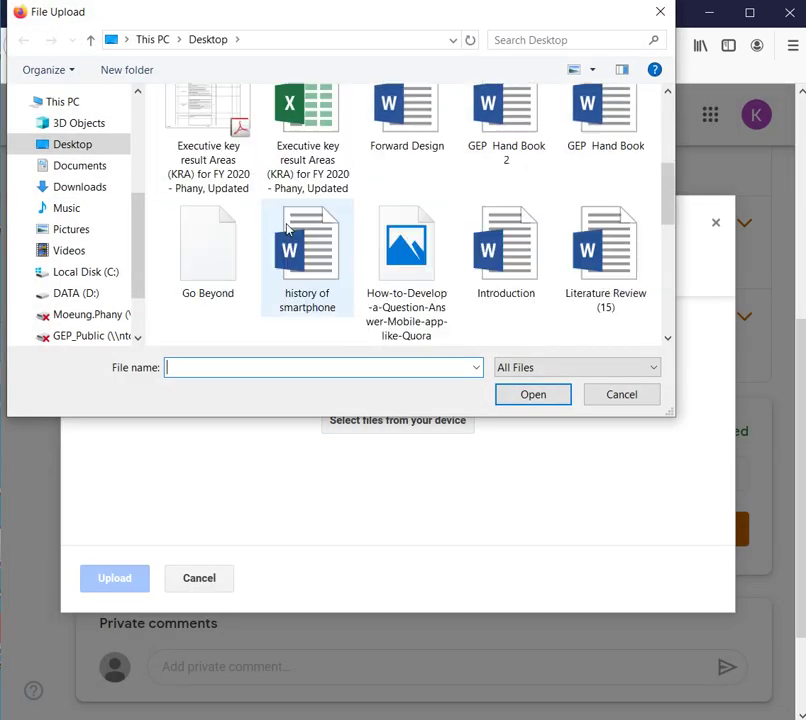
scroll(288, 229, down, 6)
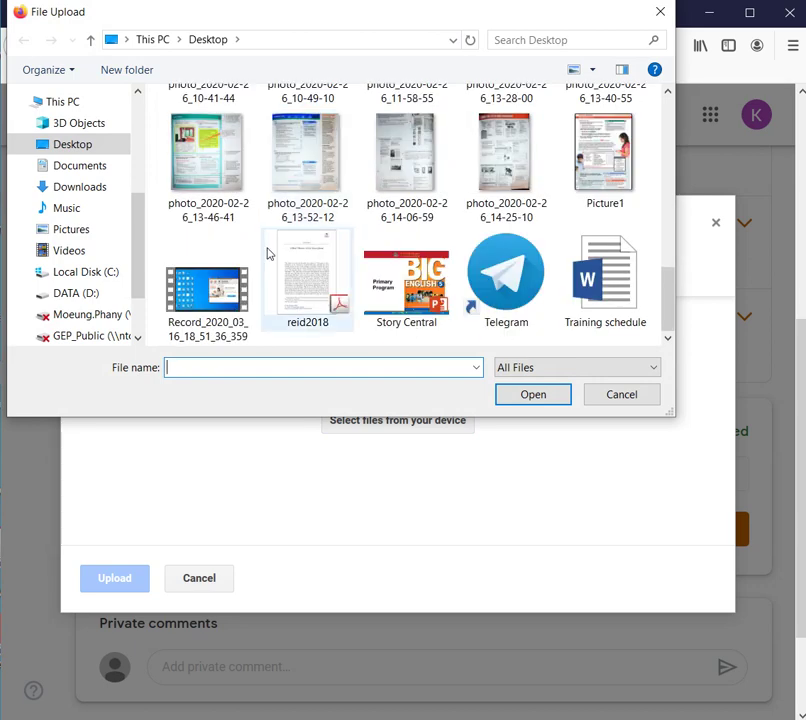
scroll(416, 290, up, 6)
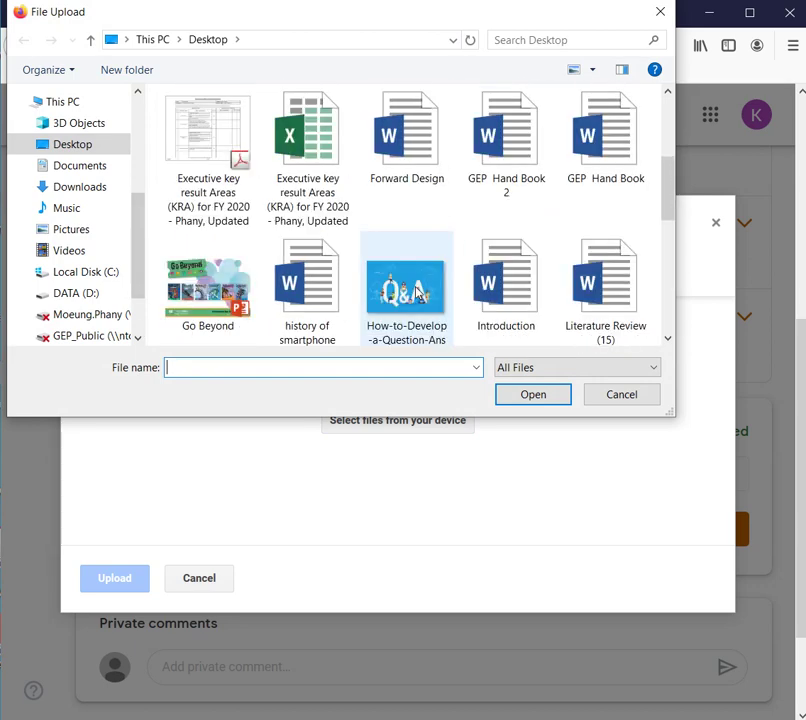
double_click(324, 305)
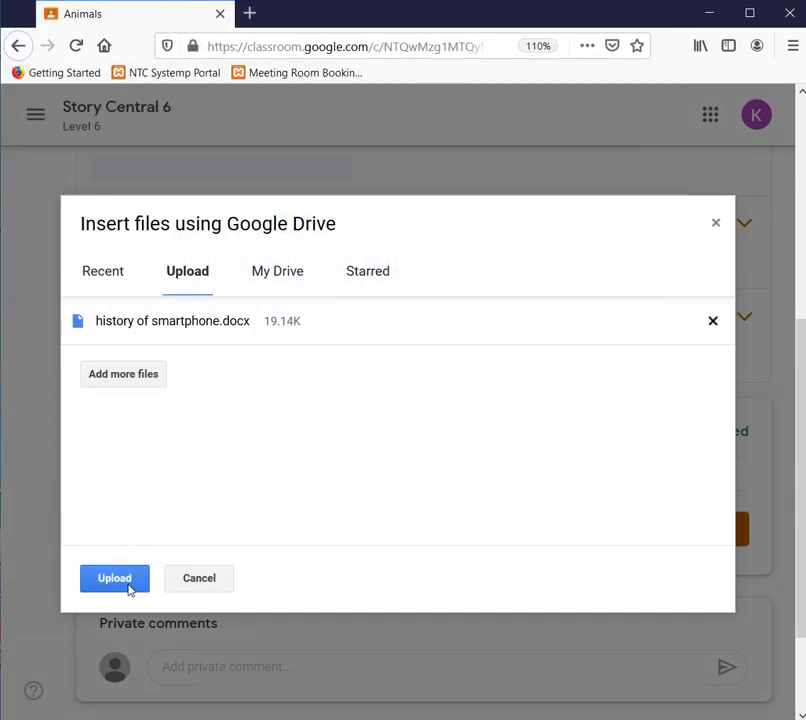
click(128, 585)
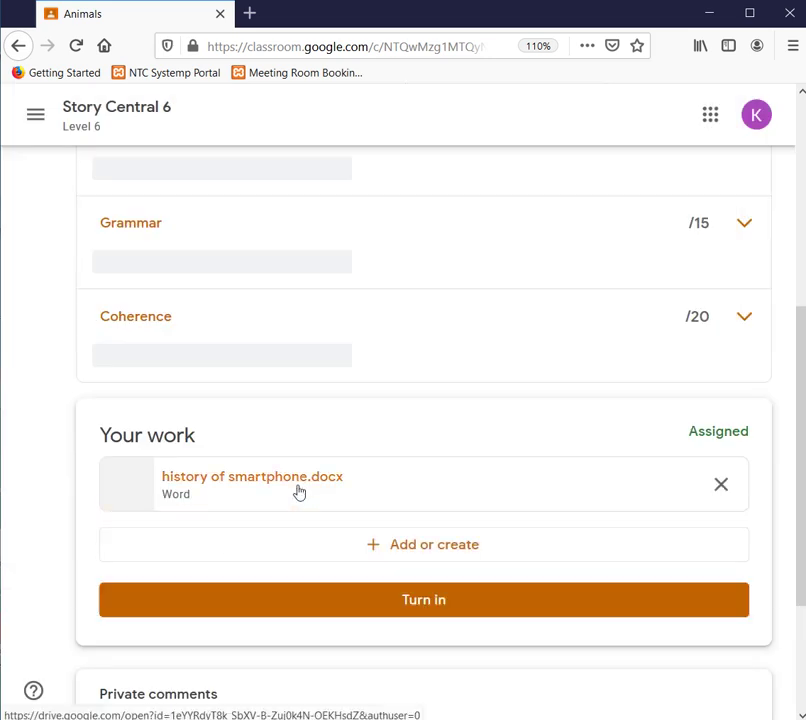
- Scroll to Class comments on the Animals assignment and place the cursor in Add class comment
scroll(298, 490, down, 2)
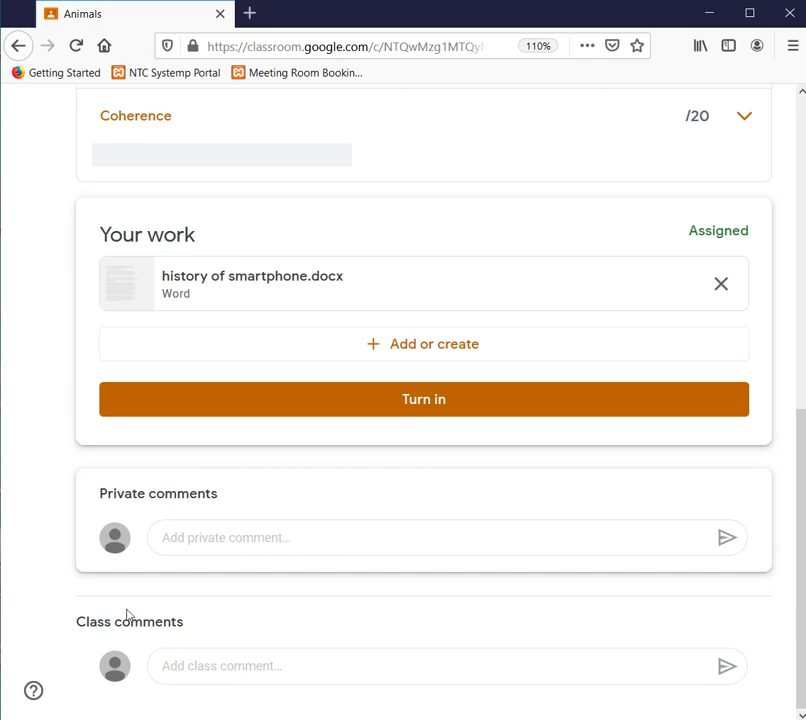
click(259, 670)
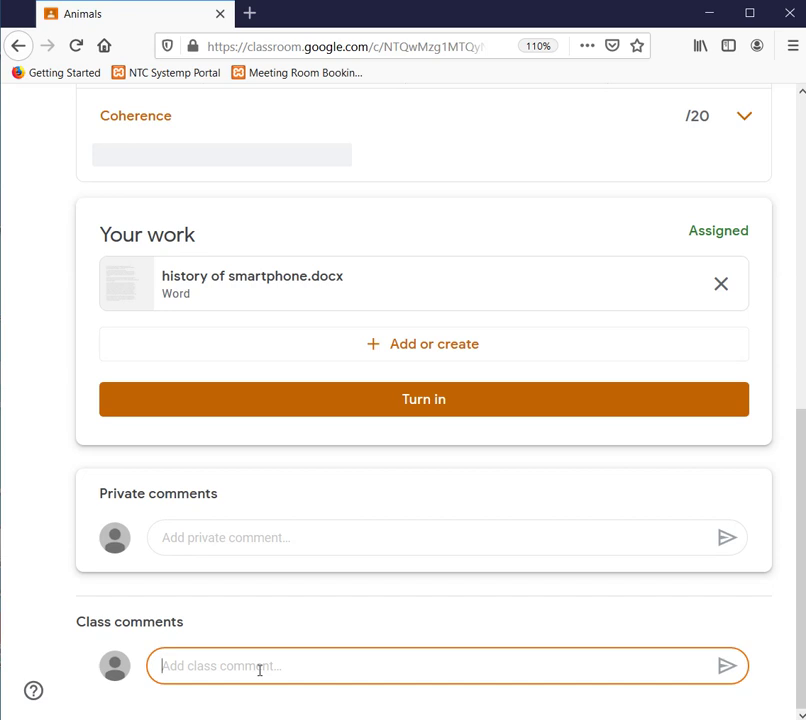
- Post the class comment 'It is a difficult task, teacher.' on the Animals assignment
text(H)
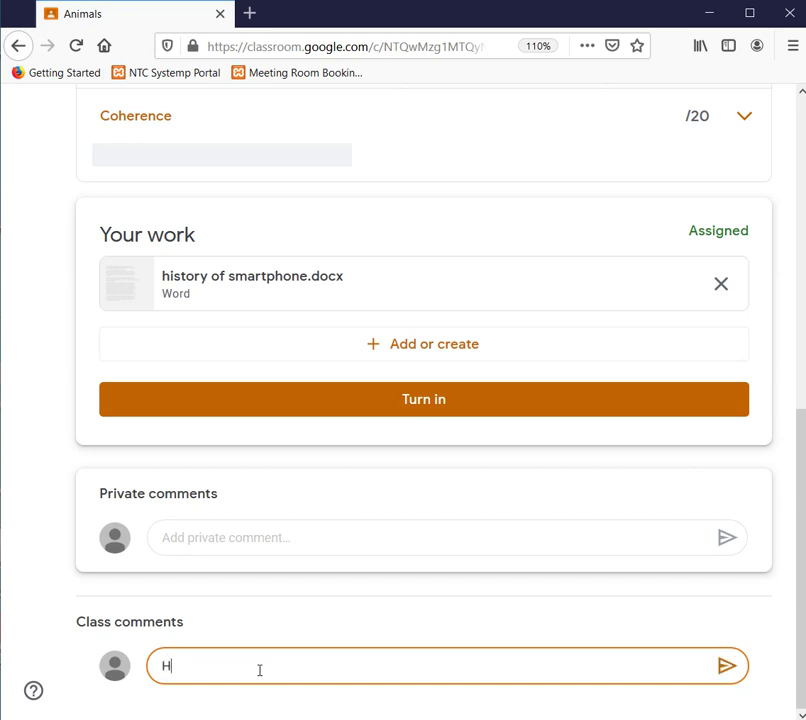
key(BackSpace)
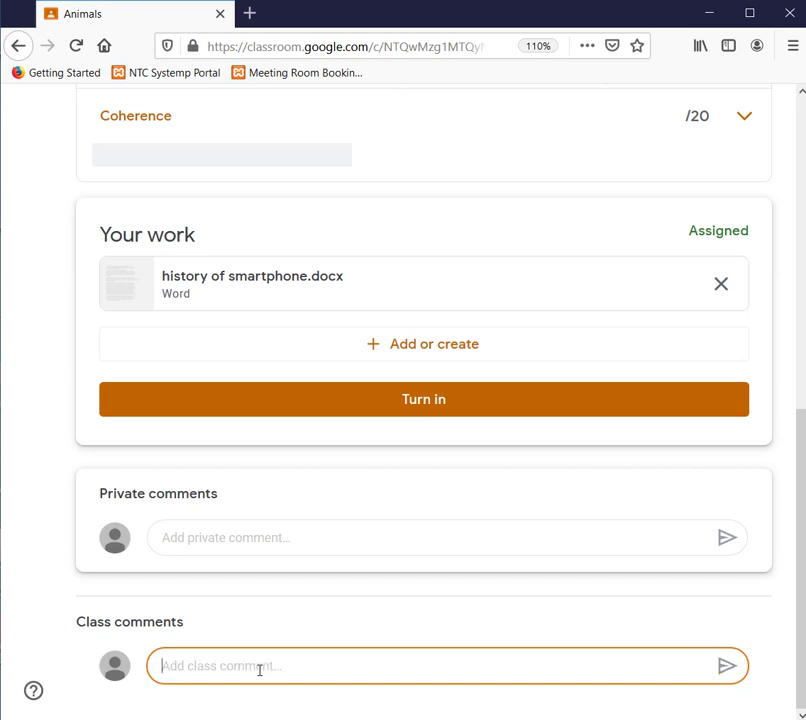
text(It is a difficult)
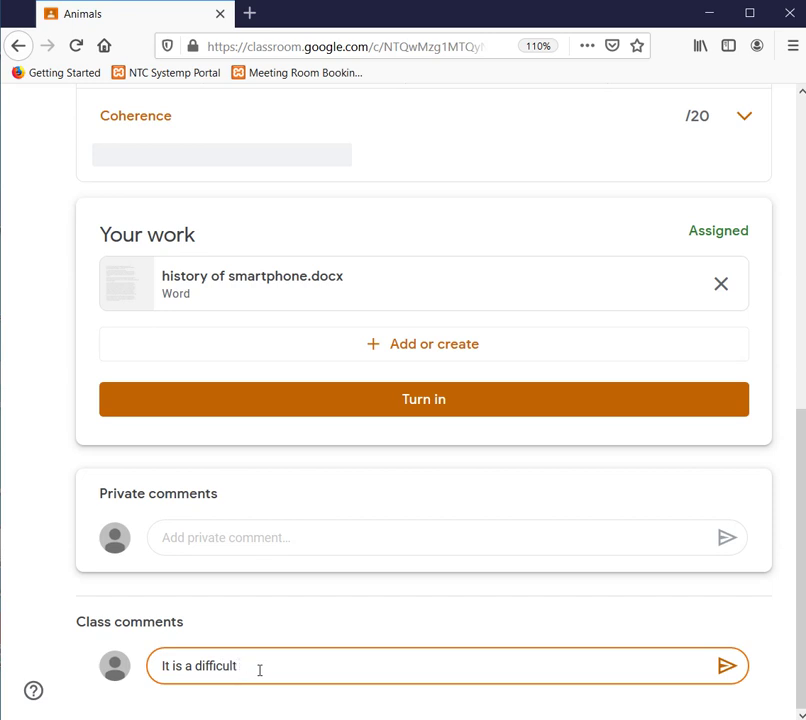
text(ak)
click(727, 668)
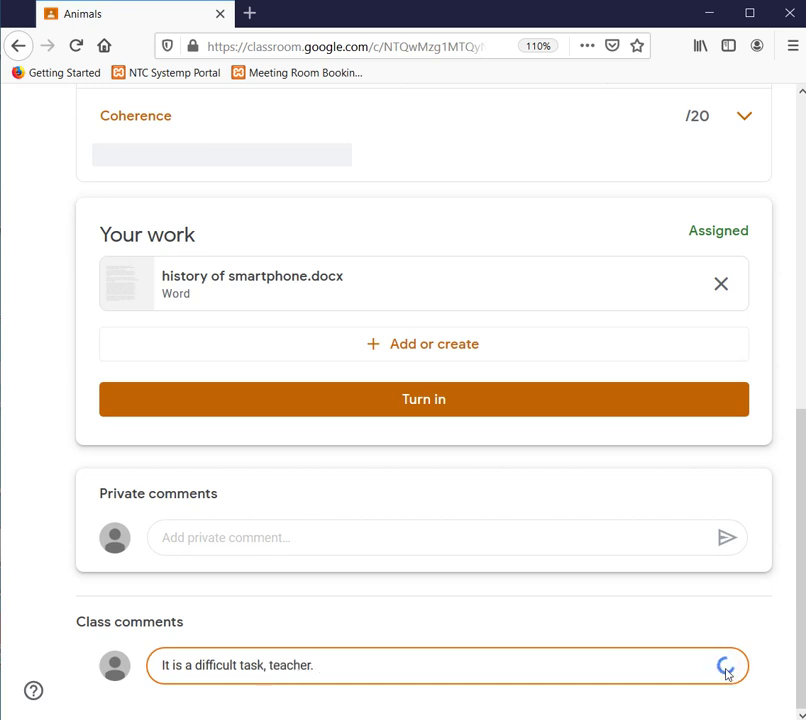
- Send the teacher the private comment 'When will the result be released, teacher?'
scroll(665, 576, up, 3)
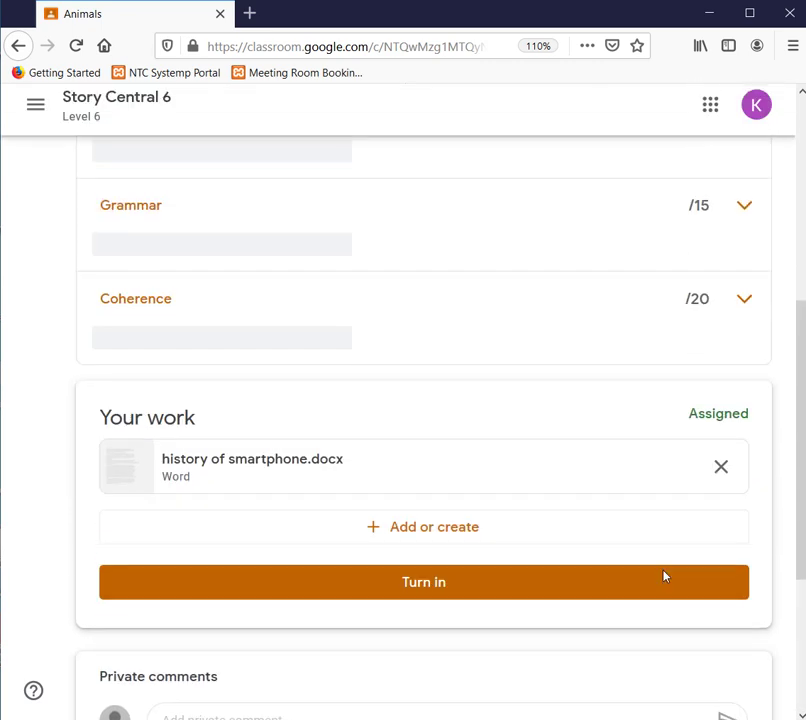
scroll(318, 577, down, 3)
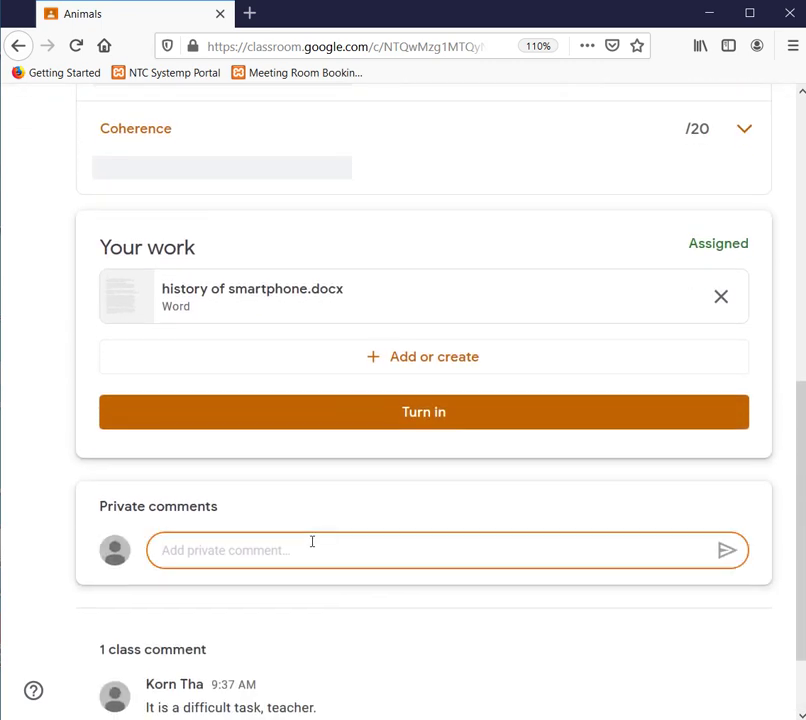
text(W)
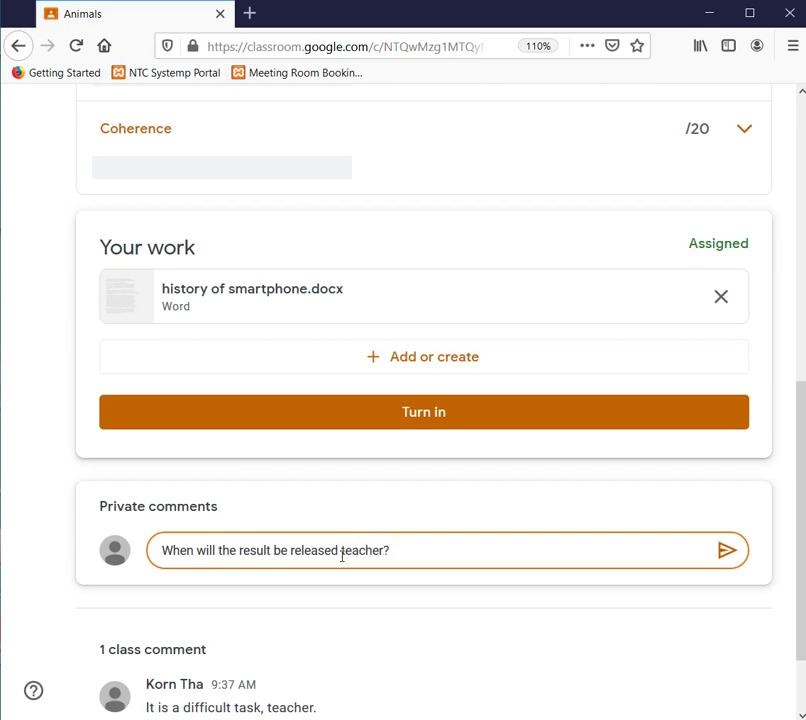
text(,)
scroll(632, 580, down, 2)
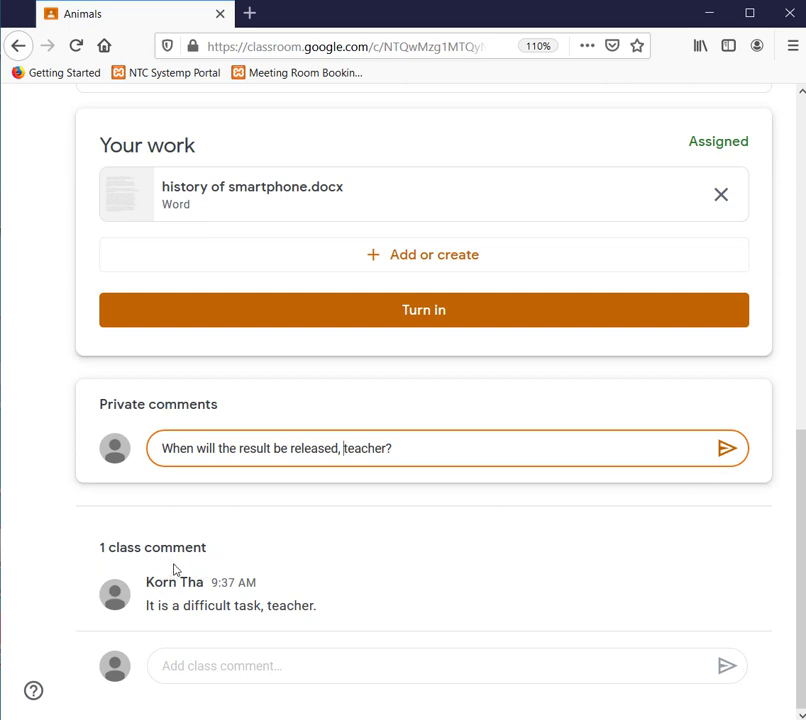
click(729, 447)
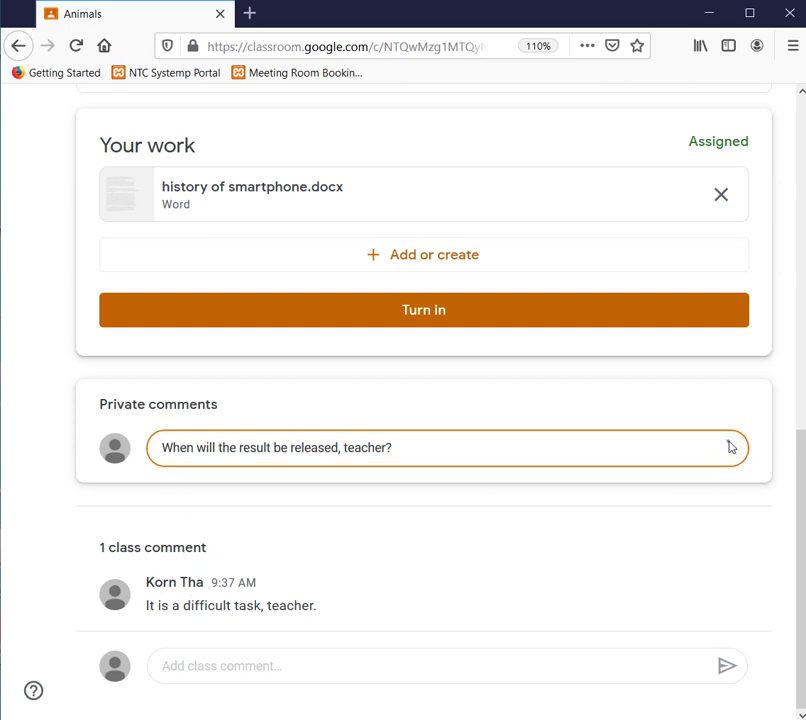
- Turn in the Animals assignment with history of smartphone.docx attached, confirming the submission
scroll(671, 511, up, 6)
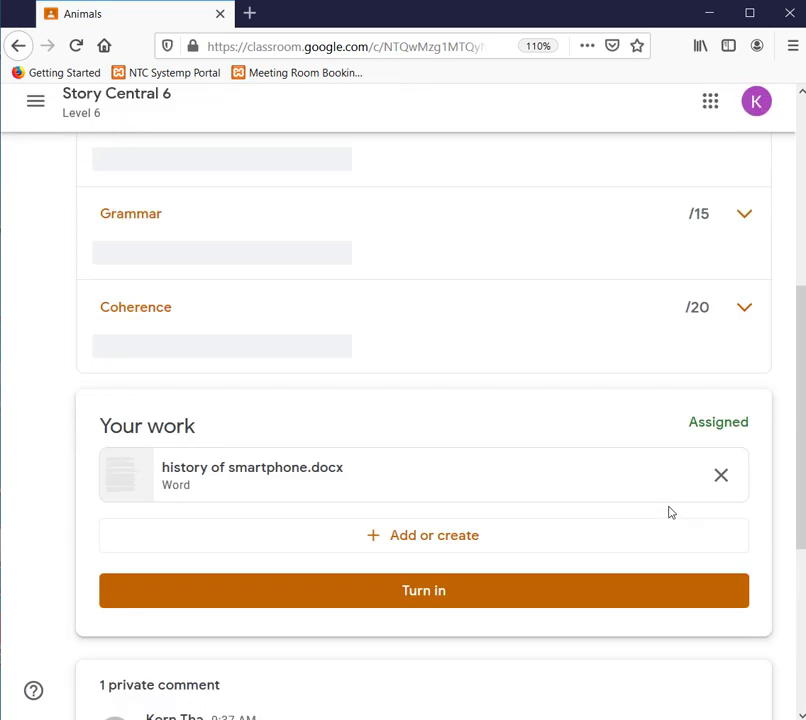
scroll(665, 510, up, 1)
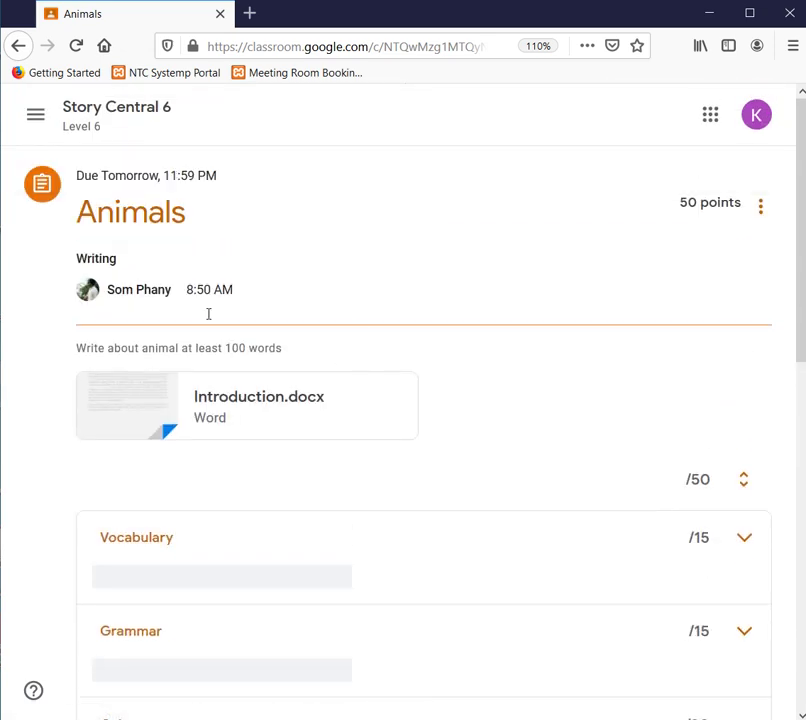
scroll(152, 520, down, 8)
scroll(250, 506, up, 5)
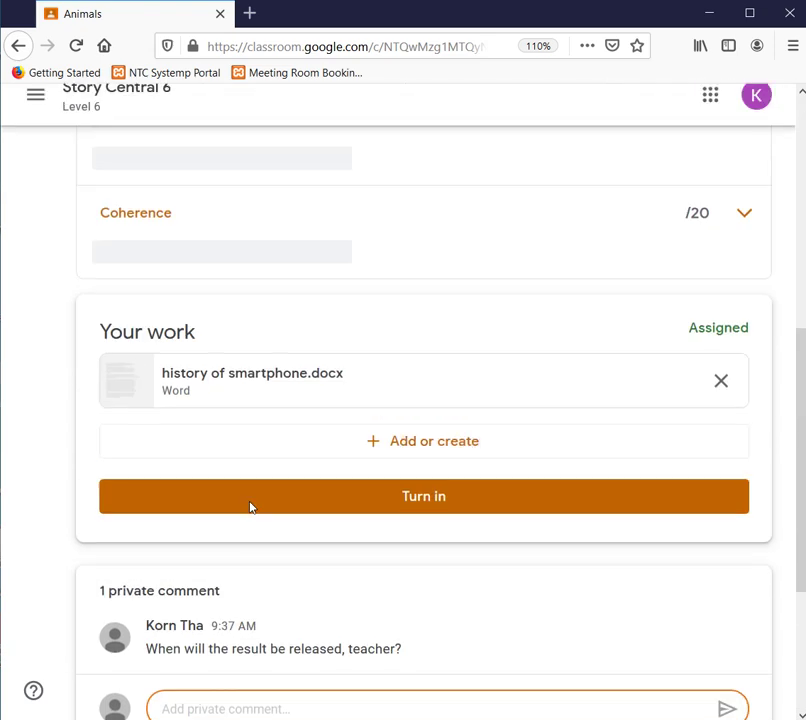
click(412, 545)
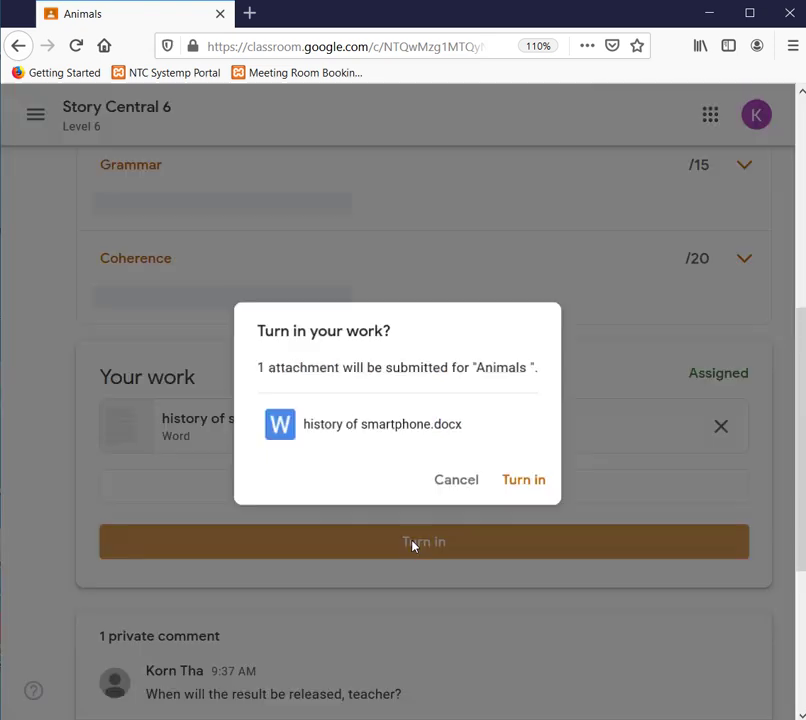
click(510, 485)
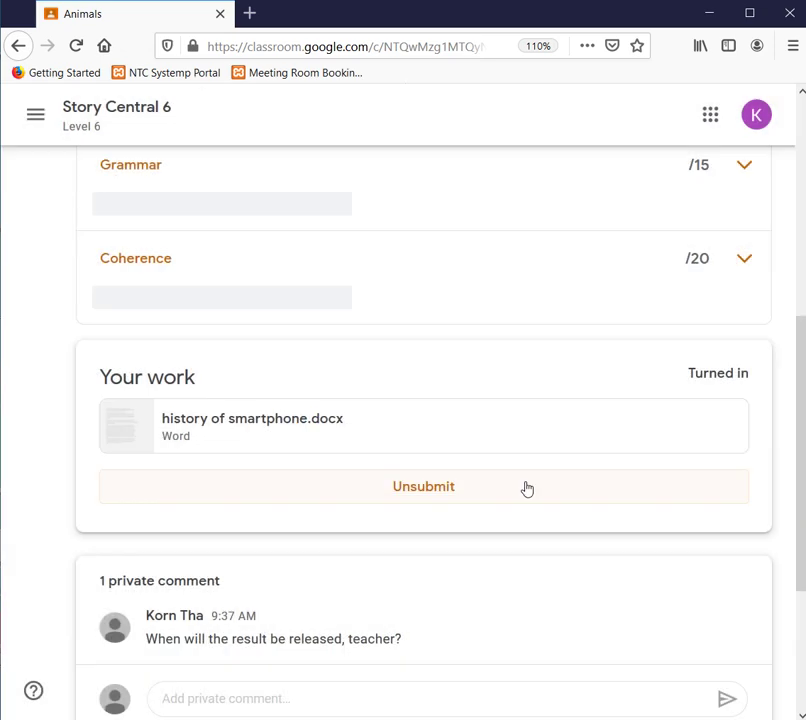
scroll(527, 488, up, 5)
scroll(527, 488, down, 6)
scroll(525, 486, up, 6)
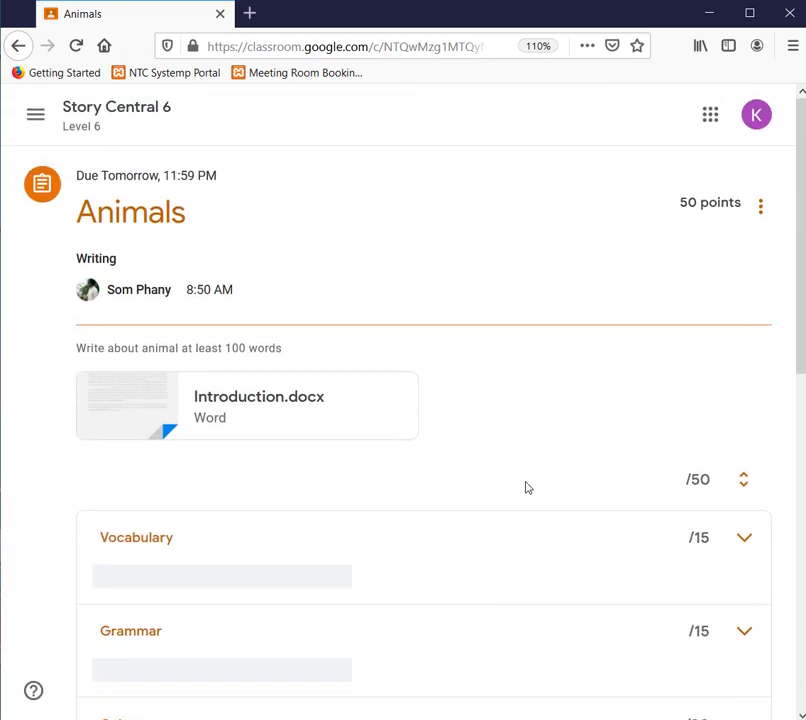
scroll(525, 486, down, 7)
scroll(527, 497, up, 7)
- Go back to Story Central 6 through the Classes home and open its Classwork tab
click(34, 114)
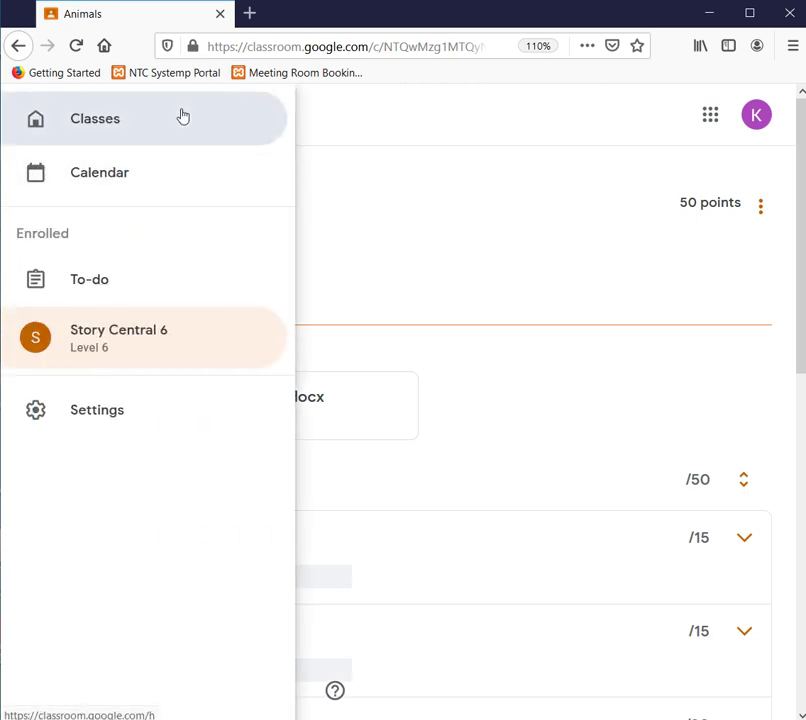
click(181, 117)
click(158, 201)
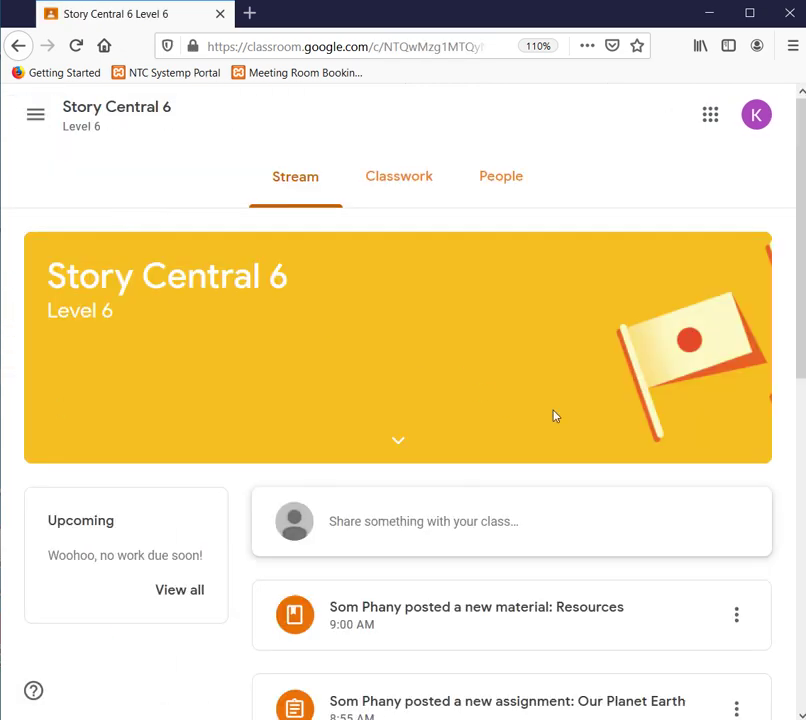
scroll(610, 419, down, 4)
scroll(610, 417, up, 4)
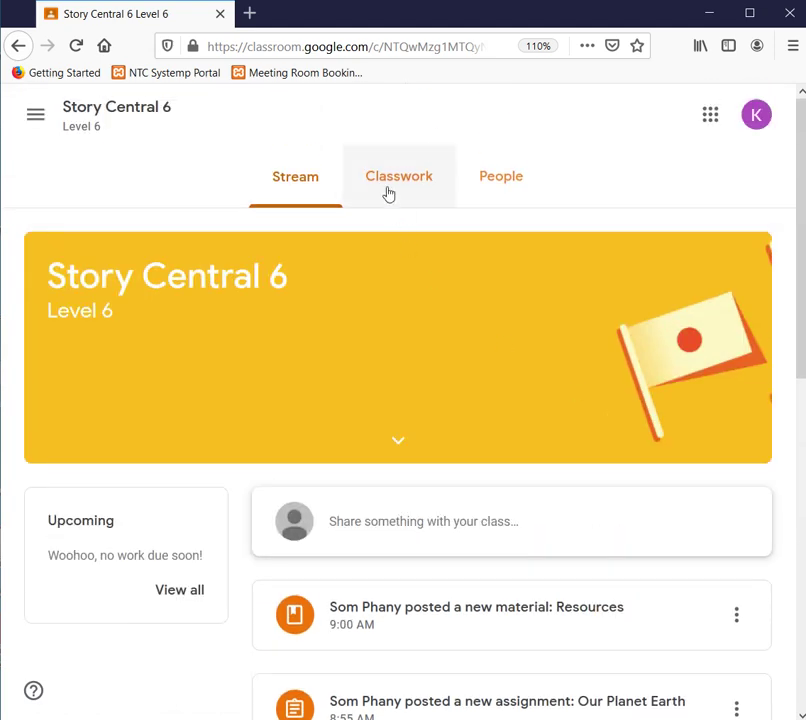
click(389, 193)
- Scroll through the Classwork list to check Chapter 1, Chapter 2 and Animals read Turned in
scroll(390, 424, up, 4)
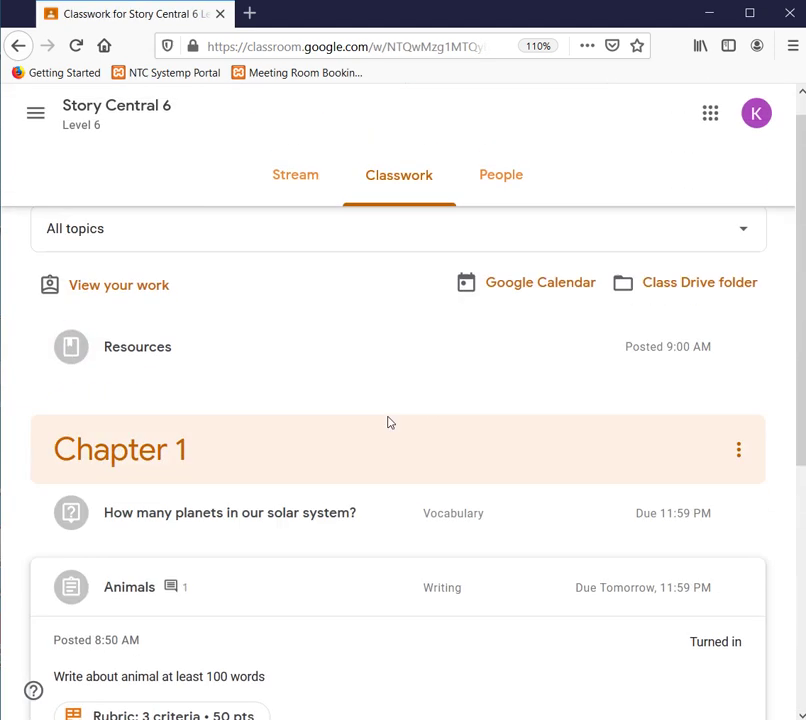
scroll(392, 420, down, 4)
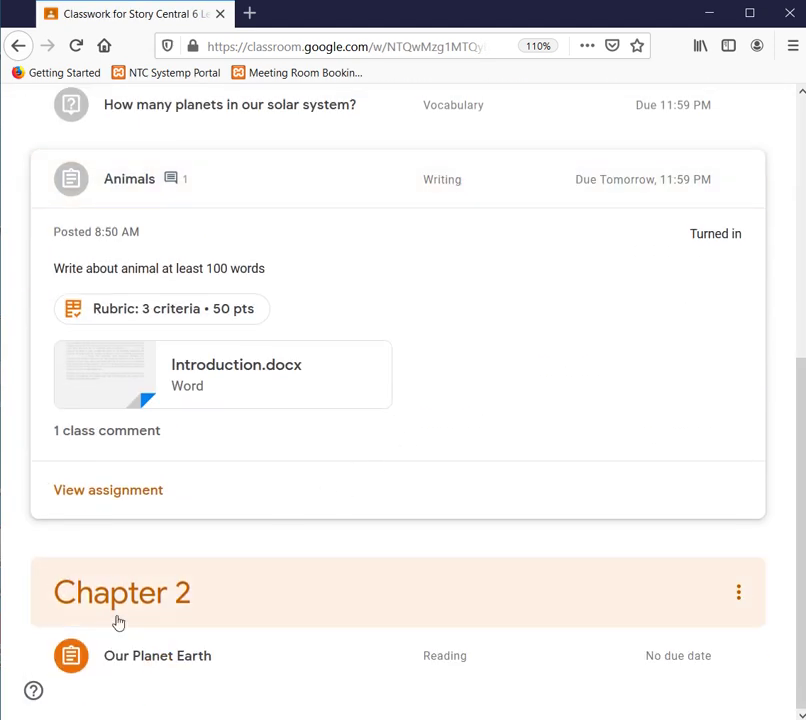
scroll(342, 504, up, 4)
scroll(344, 500, down, 3)
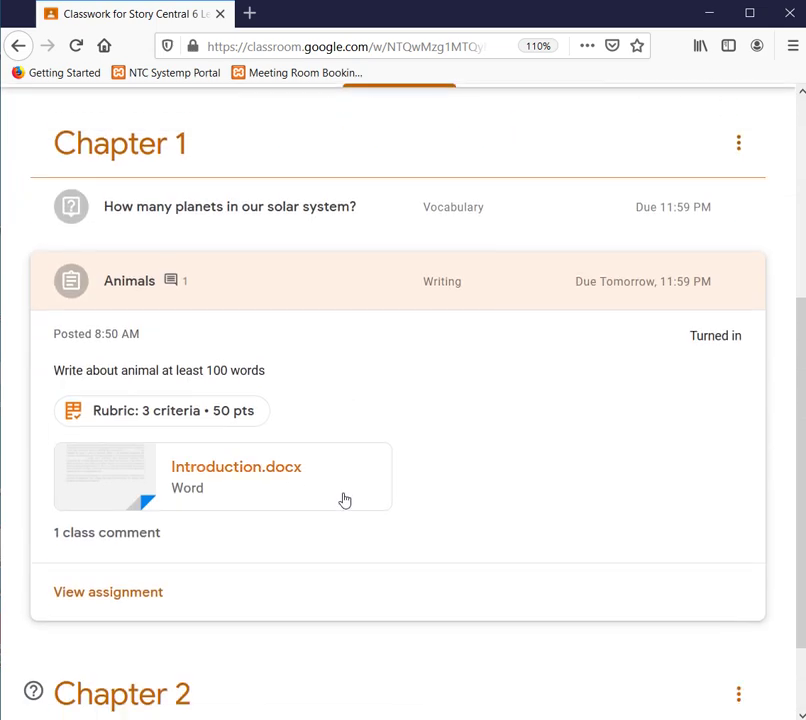
scroll(347, 495, up, 3)
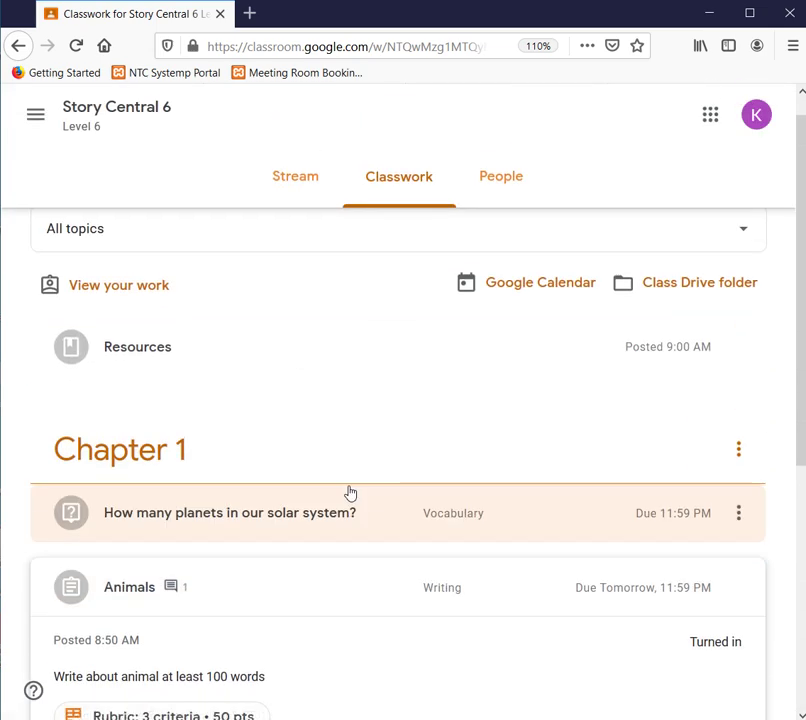
scroll(340, 495, down, 4)
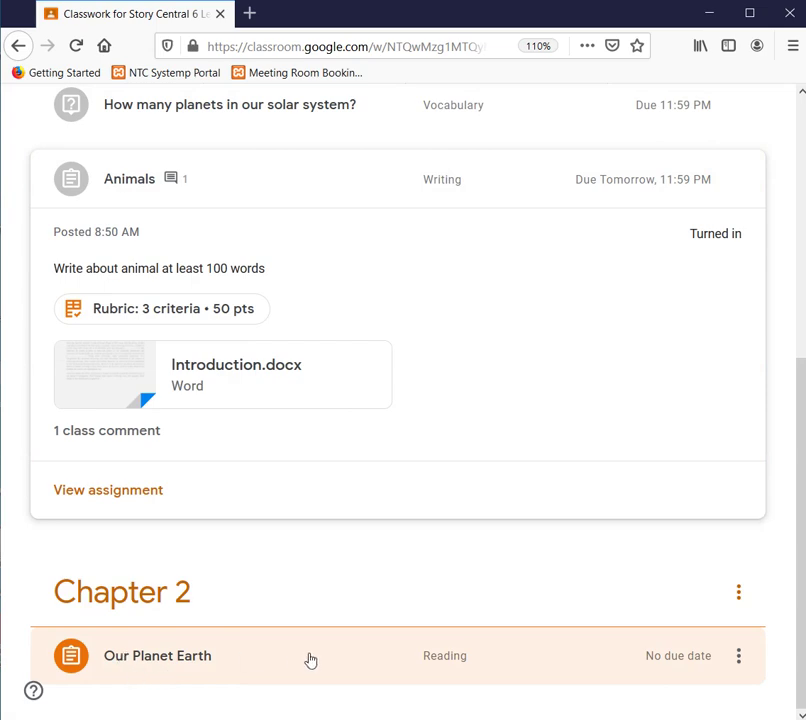
scroll(312, 658, up, 4)
scroll(315, 655, down, 4)
scroll(712, 672, up, 4)
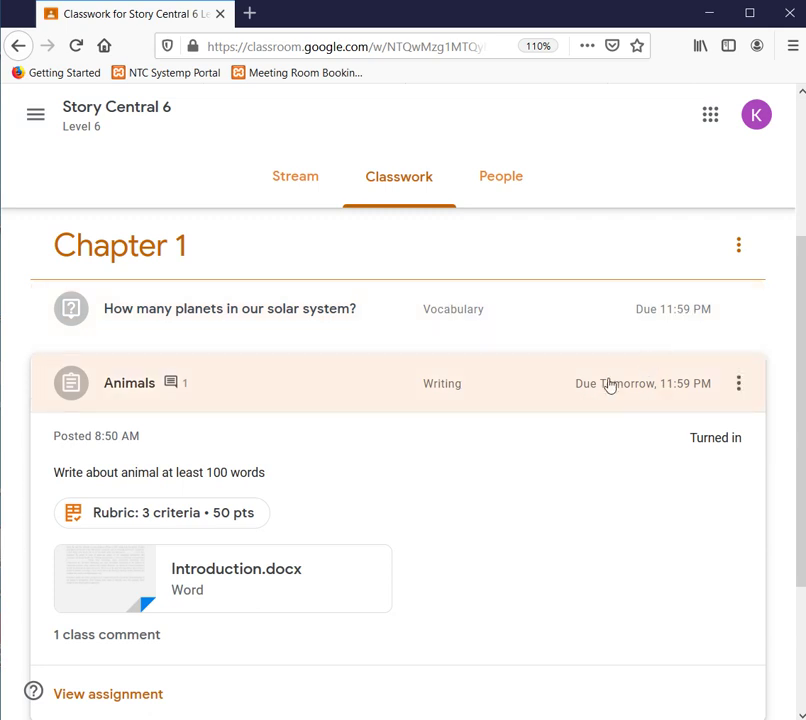
scroll(690, 389, up, 4)
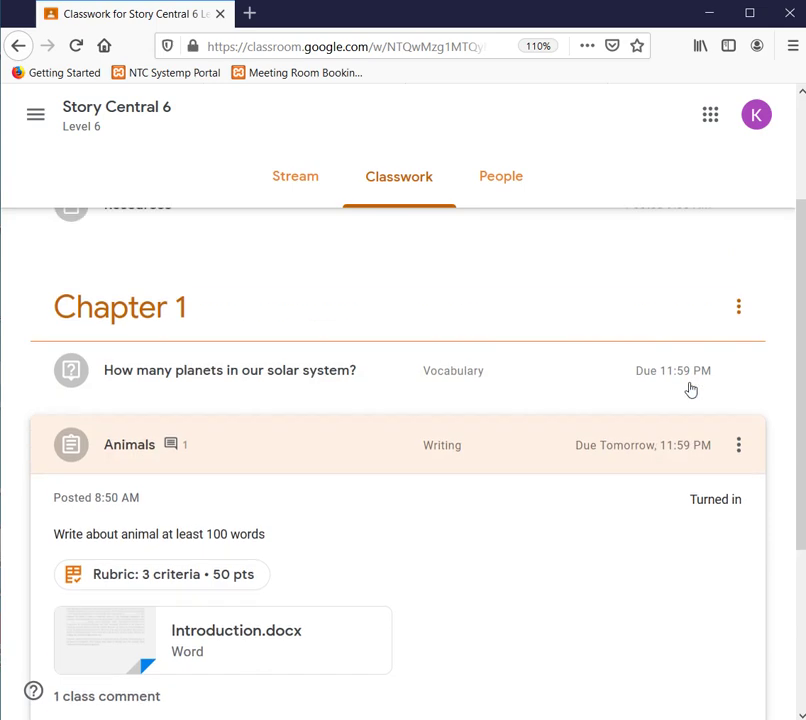
scroll(693, 389, down, 2)
scroll(693, 389, up, 2)
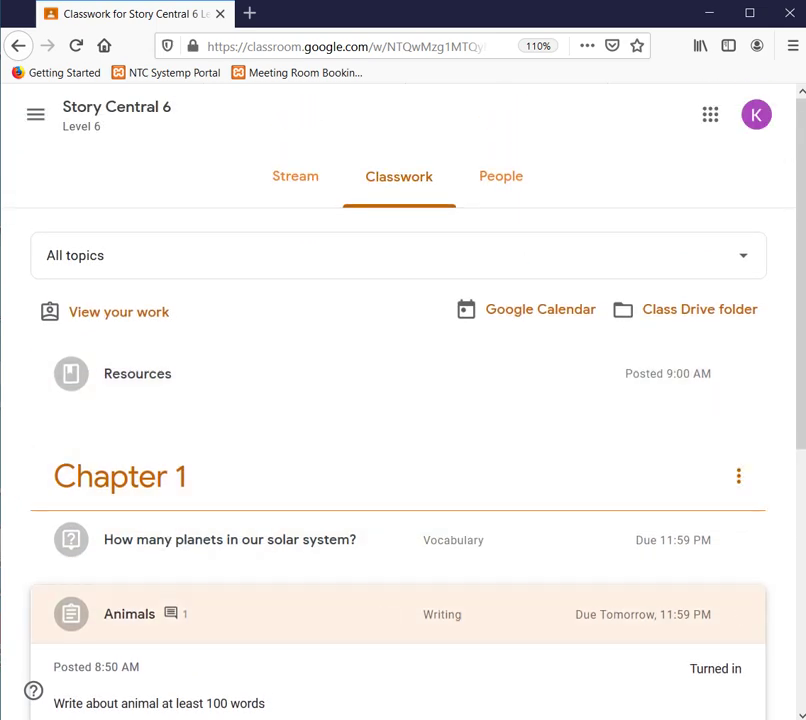
scroll(306, 480, down, 4)
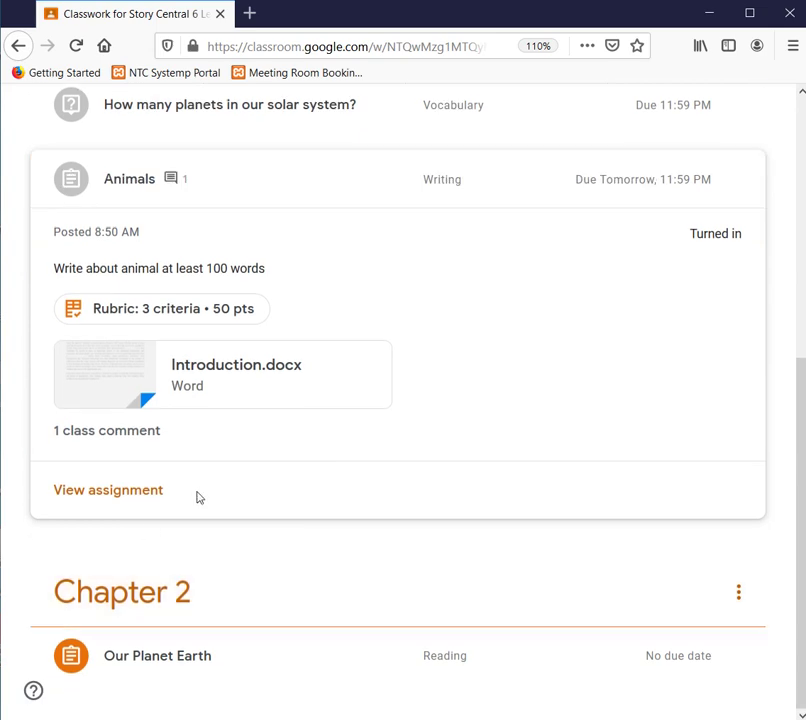
scroll(324, 444, up, 4)
scroll(325, 444, down, 4)
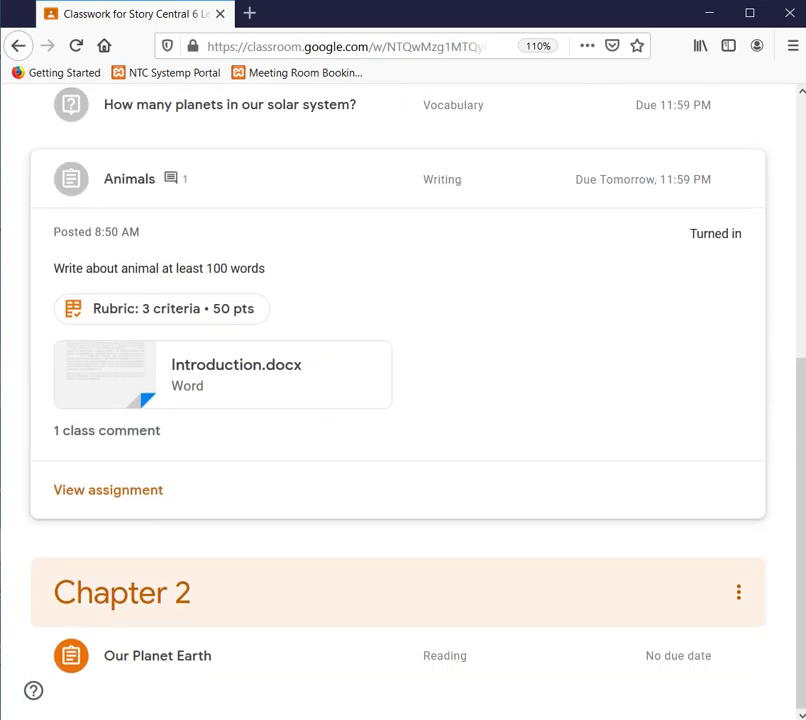
scroll(366, 452, up, 3)
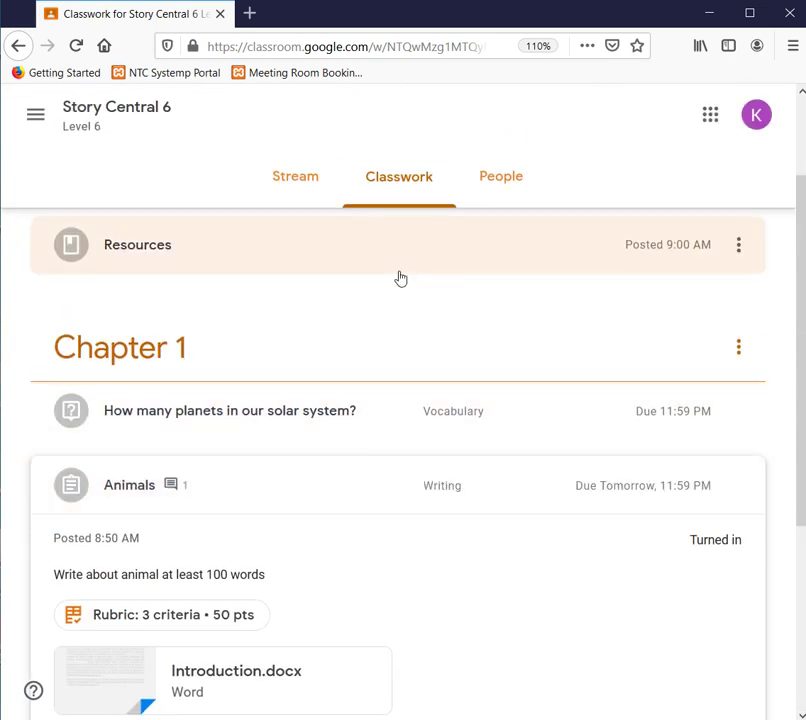
scroll(400, 278, up, 2)
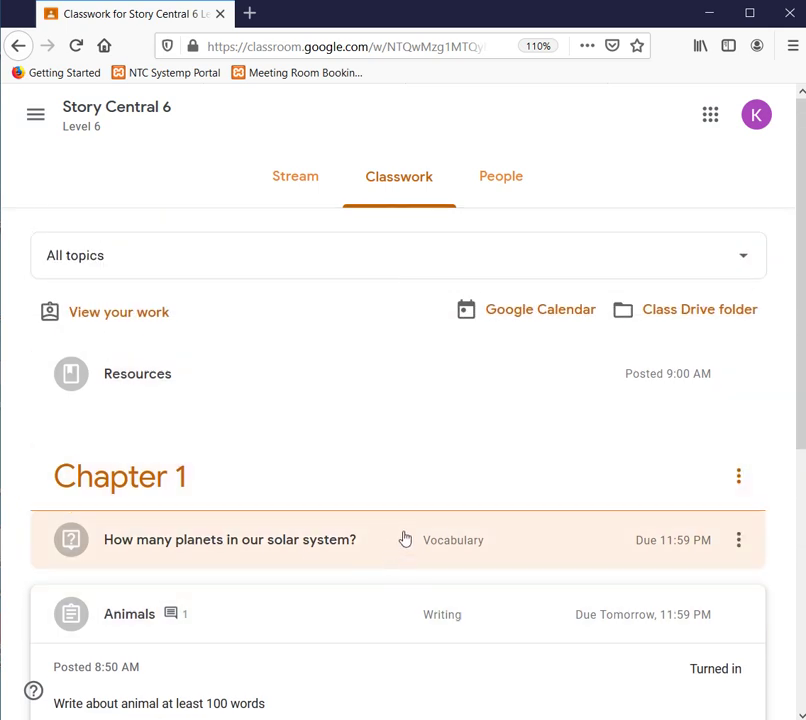
scroll(405, 525, down, 3)
scroll(405, 525, up, 3)
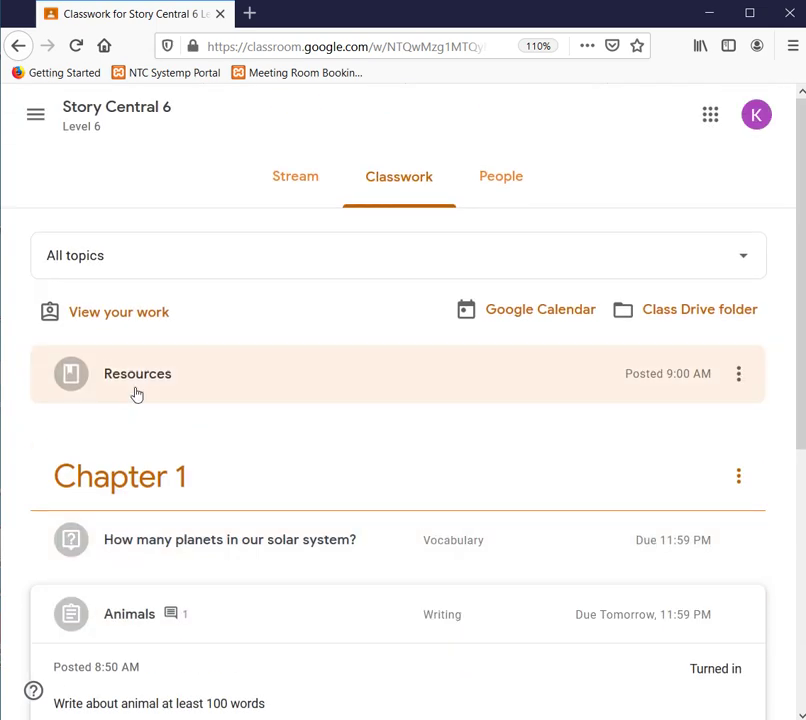
- Open View your work to list Story Central 6 items: Our Planet Earth Assigned, Animals Turned in
click(121, 310)
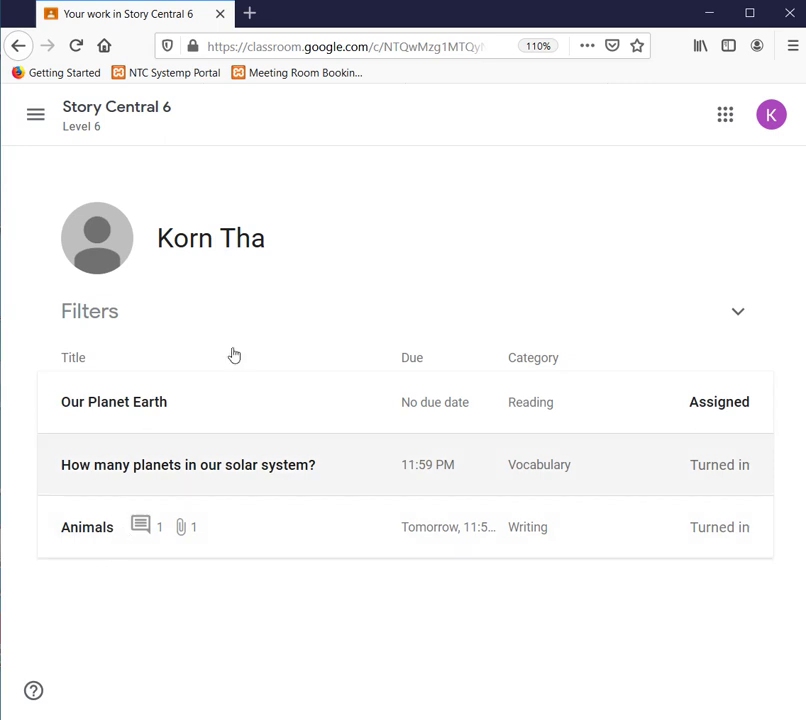
- Return to Story Central 6 through the Classes home and open its Classwork page
click(37, 113)
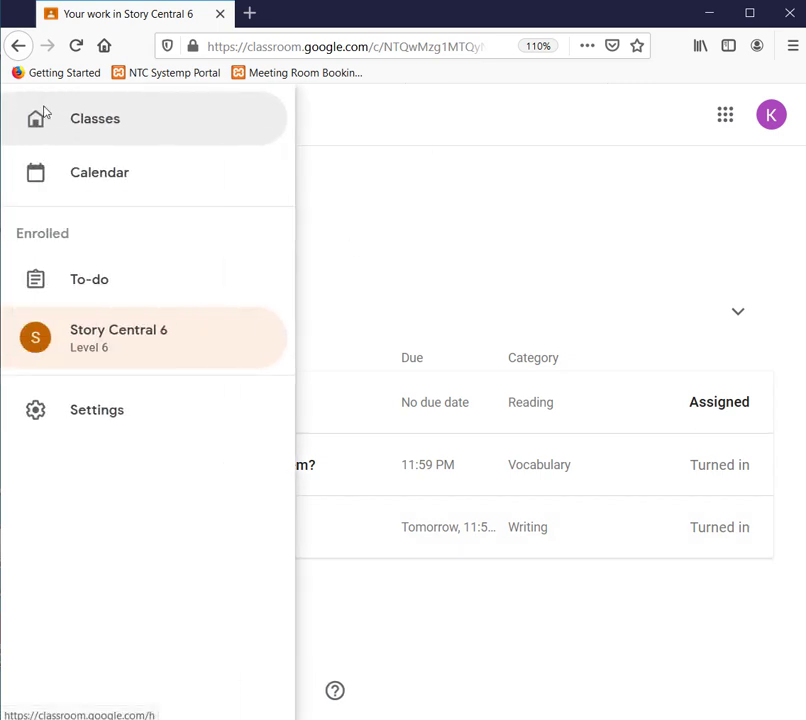
click(133, 143)
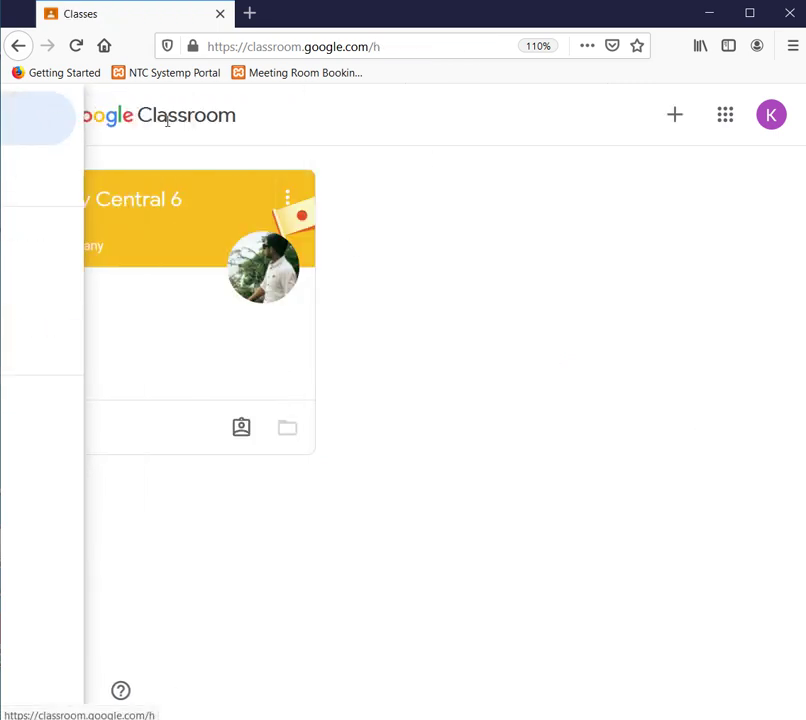
click(177, 205)
scroll(450, 200, down, 2)
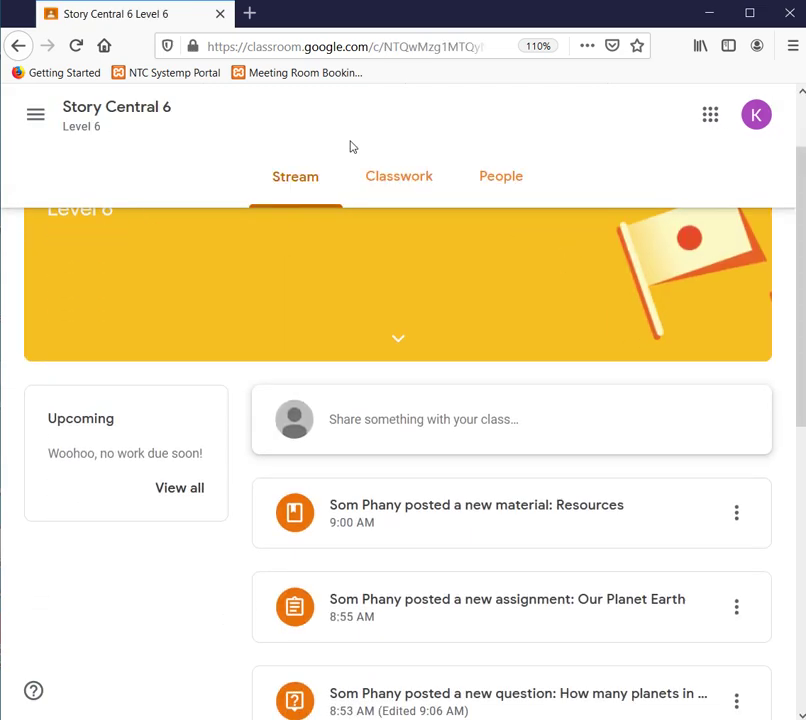
click(397, 181)
scroll(430, 296, down, 1)
scroll(429, 296, down, 3)
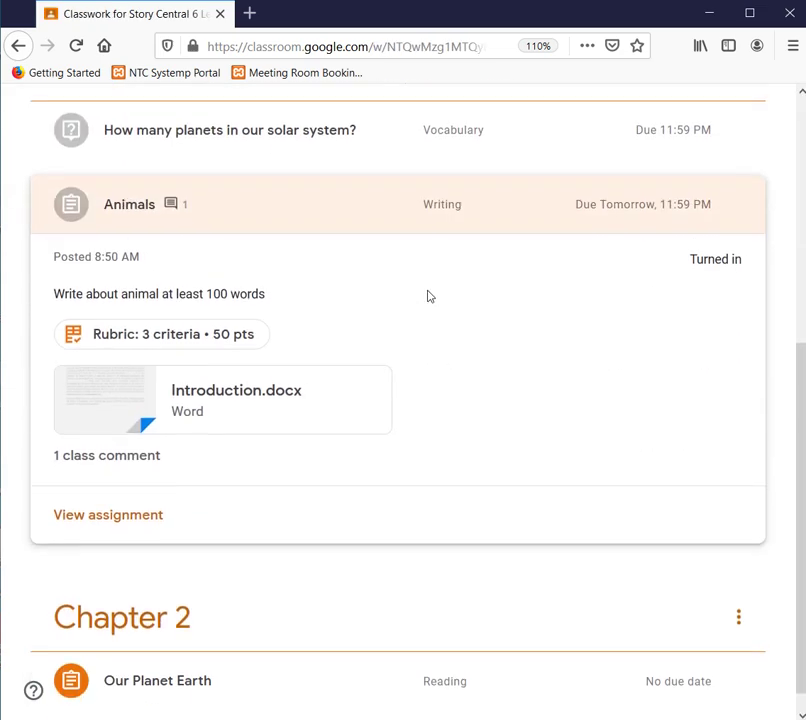
scroll(428, 295, up, 4)
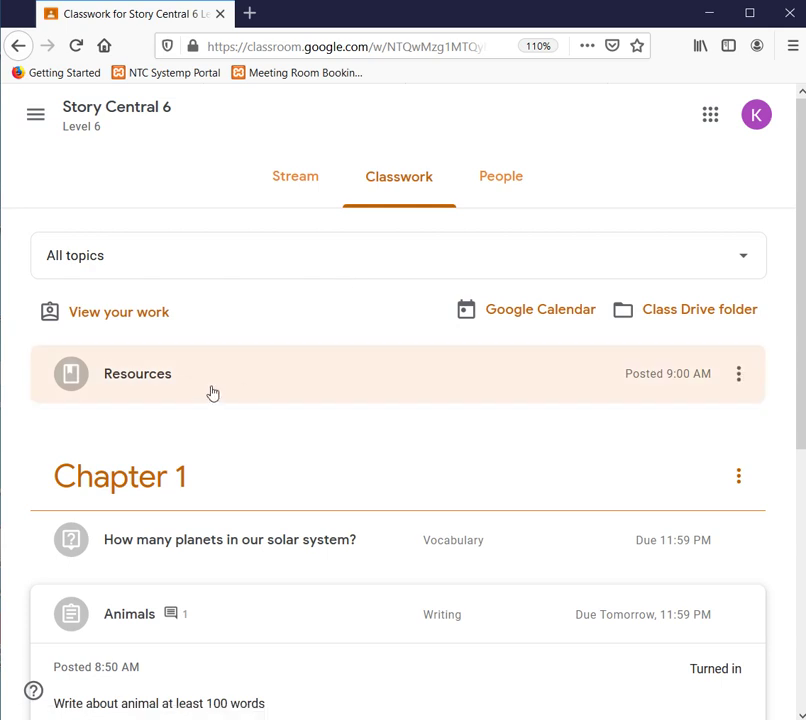
- Expand the Resources material to show Forward Design.docx and Literature Review.docx
click(212, 393)
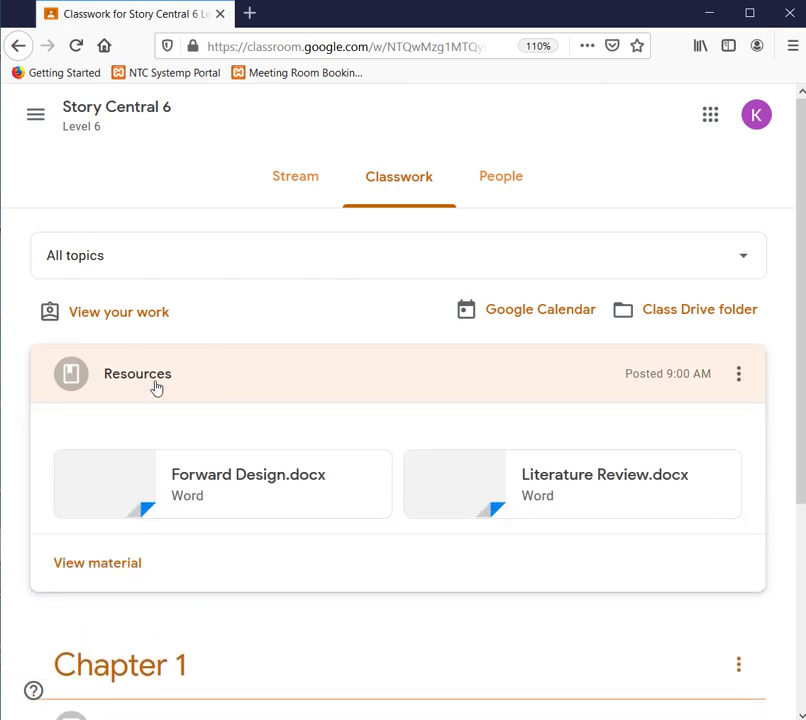
scroll(212, 468, down, 3)
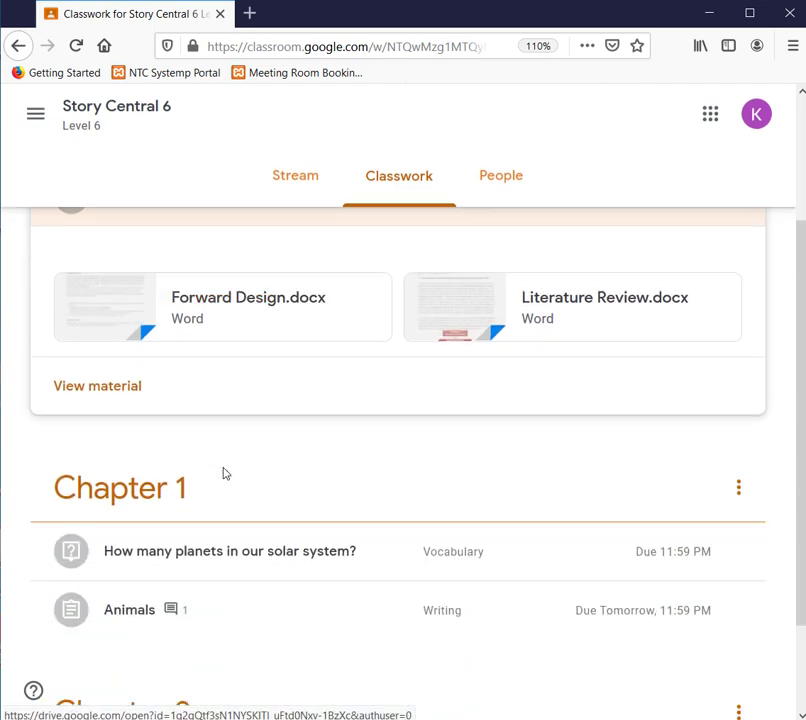
scroll(212, 471, up, 3)
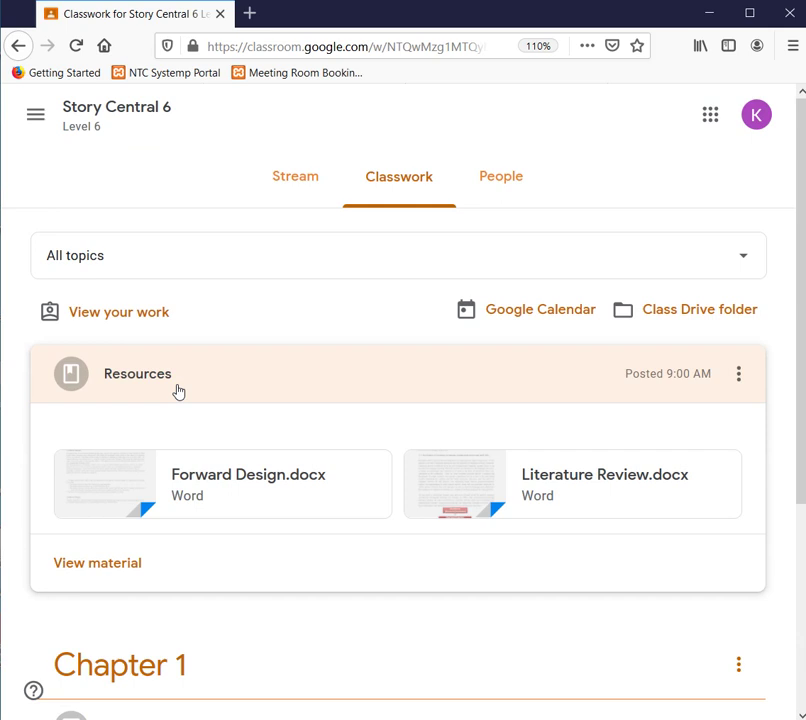
- Collapse the Resources material and scroll through the Classwork list
click(178, 391)
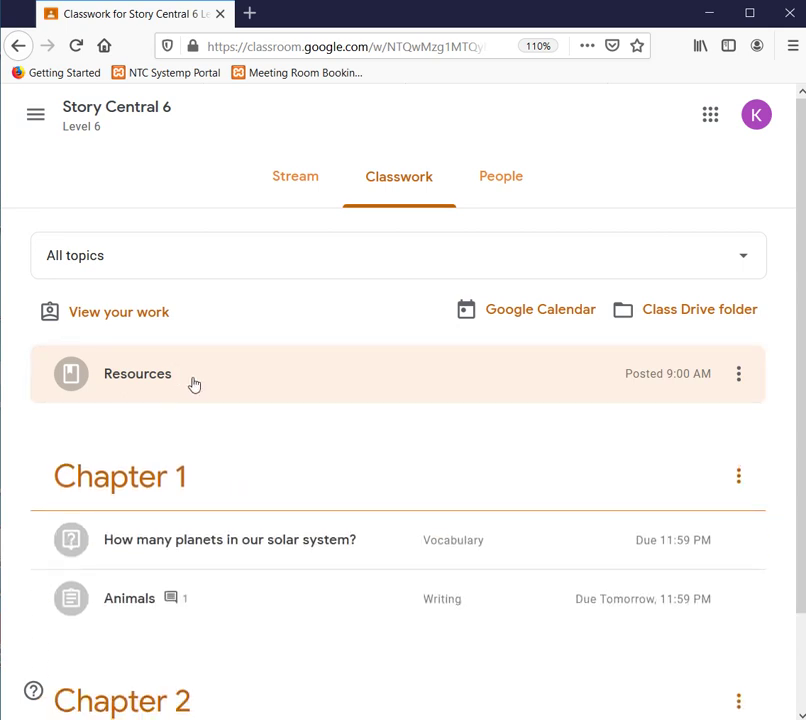
scroll(225, 500, down, 3)
scroll(203, 630, up, 2)
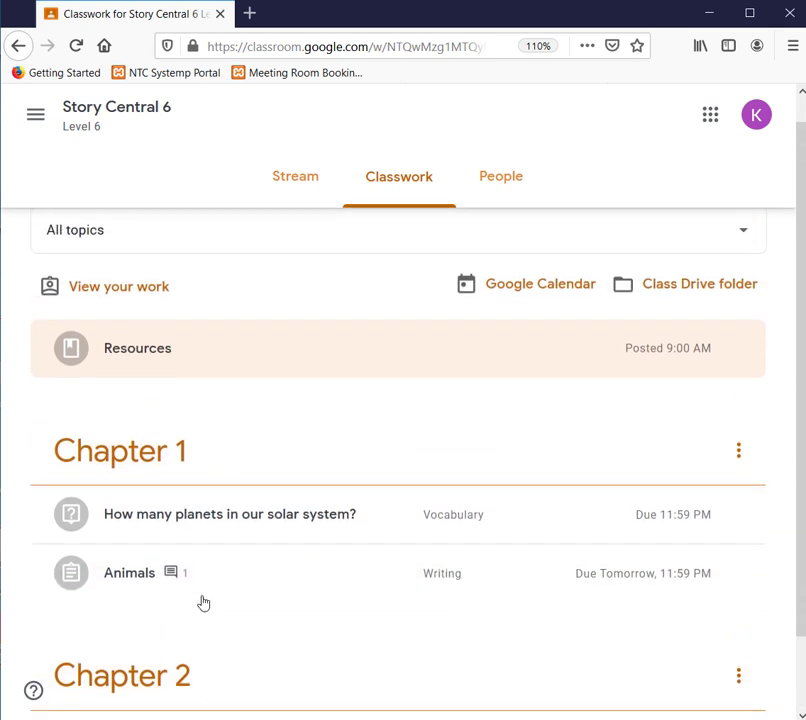
scroll(198, 530, down, 3)
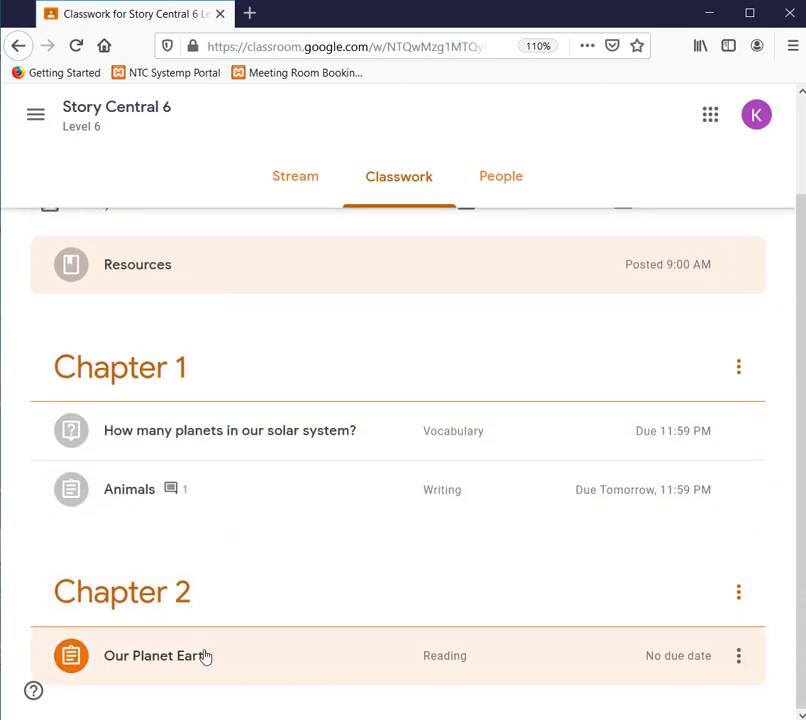
scroll(204, 655, up, 3)
scroll(248, 633, down, 2)
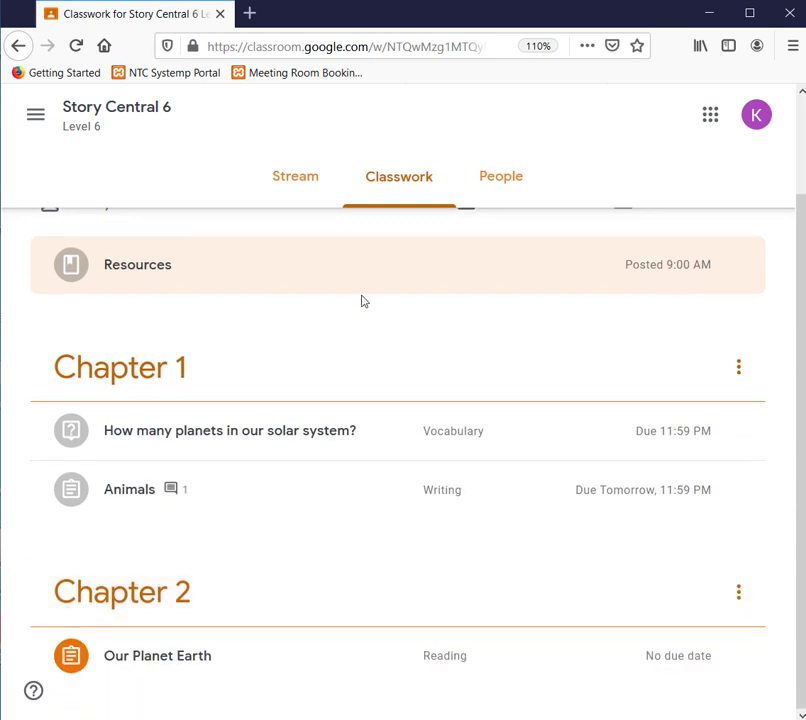
scroll(145, 462, up, 2)
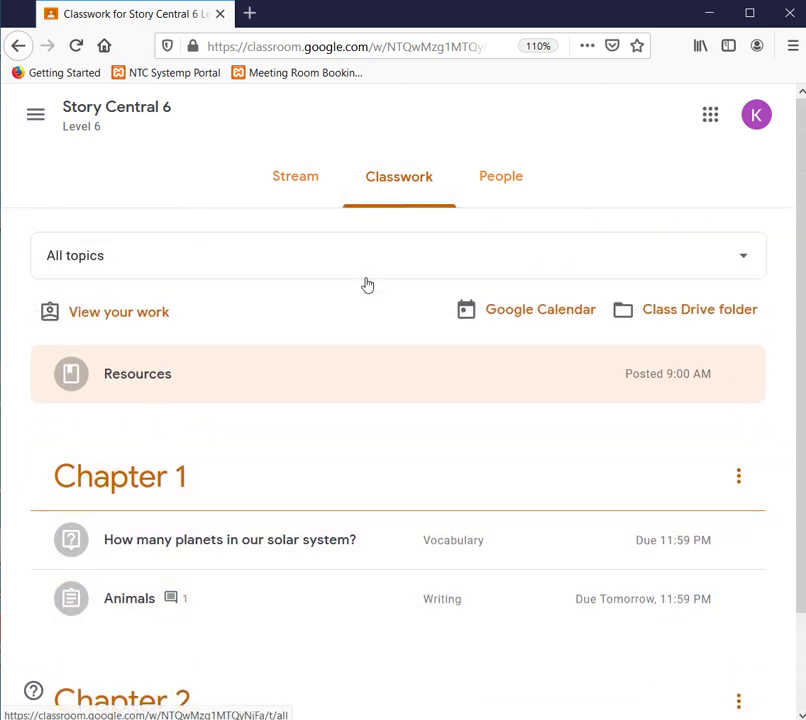
scroll(295, 431, down, 2)
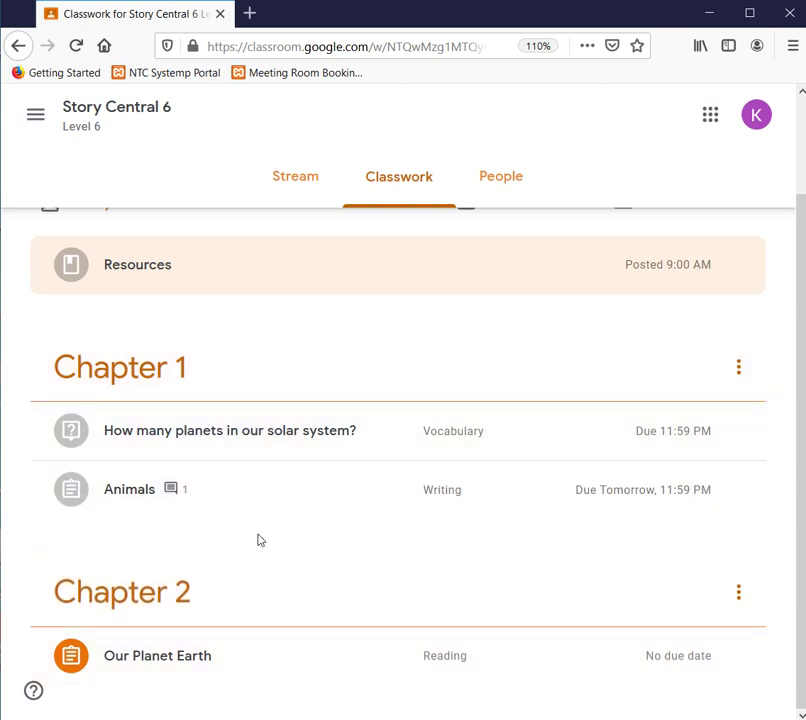
scroll(263, 560, up, 2)
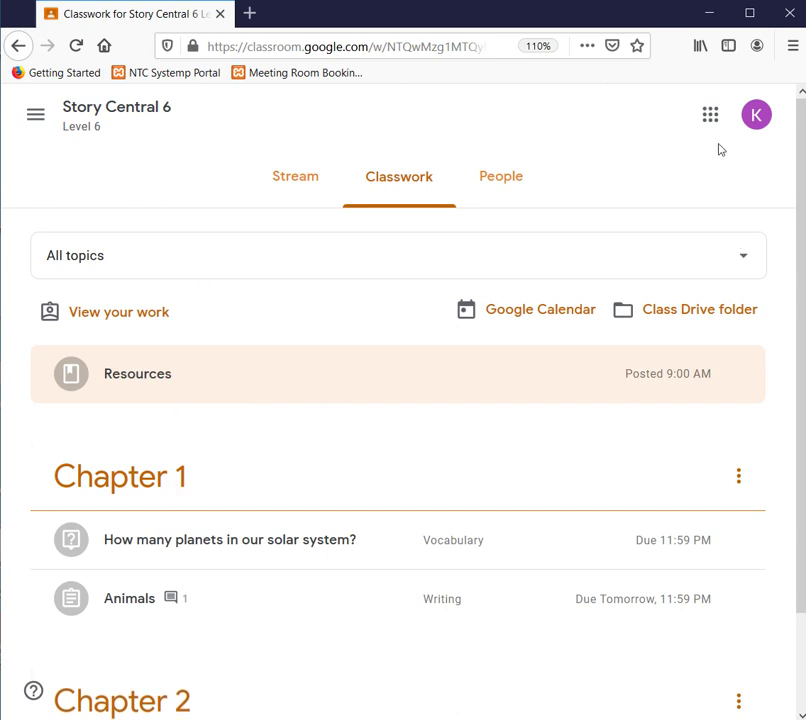
- Keep the topic filter on All topics, reselecting it from the dropdown twice
click(748, 262)
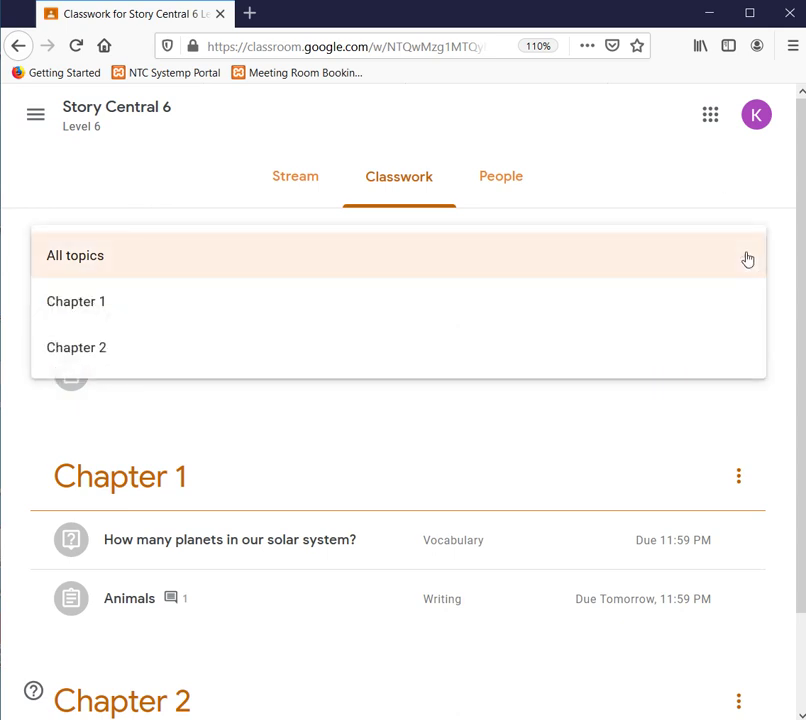
click(748, 258)
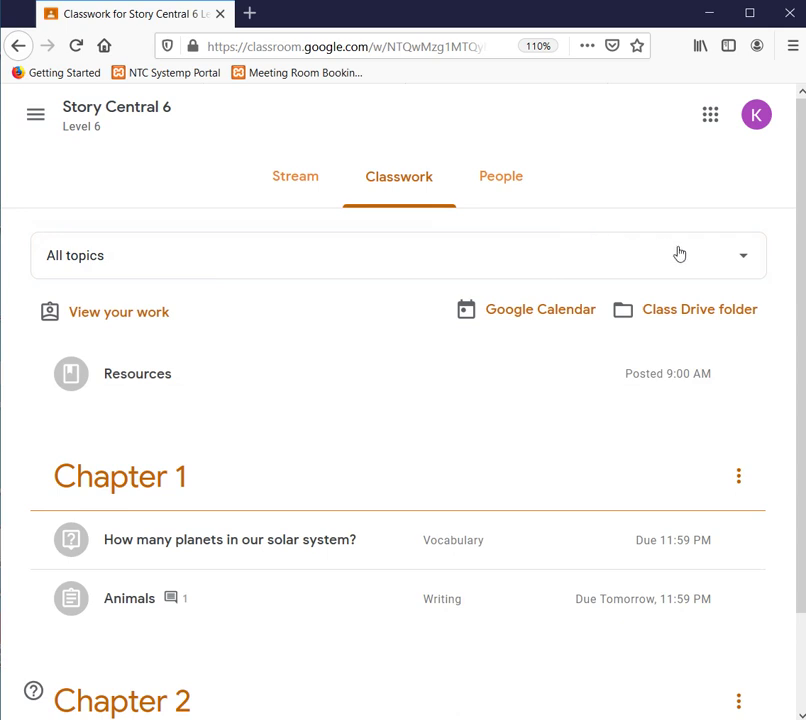
click(736, 263)
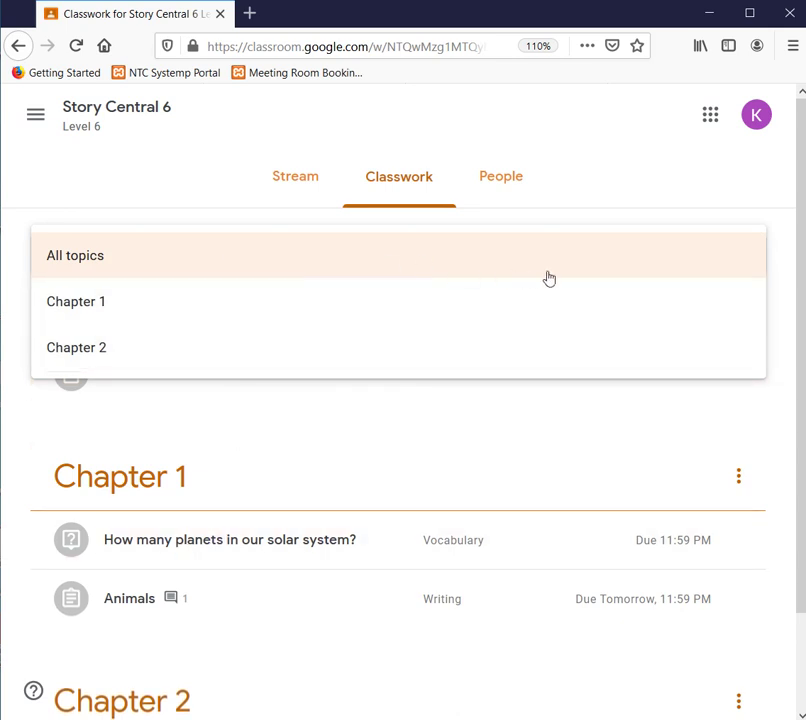
click(730, 255)
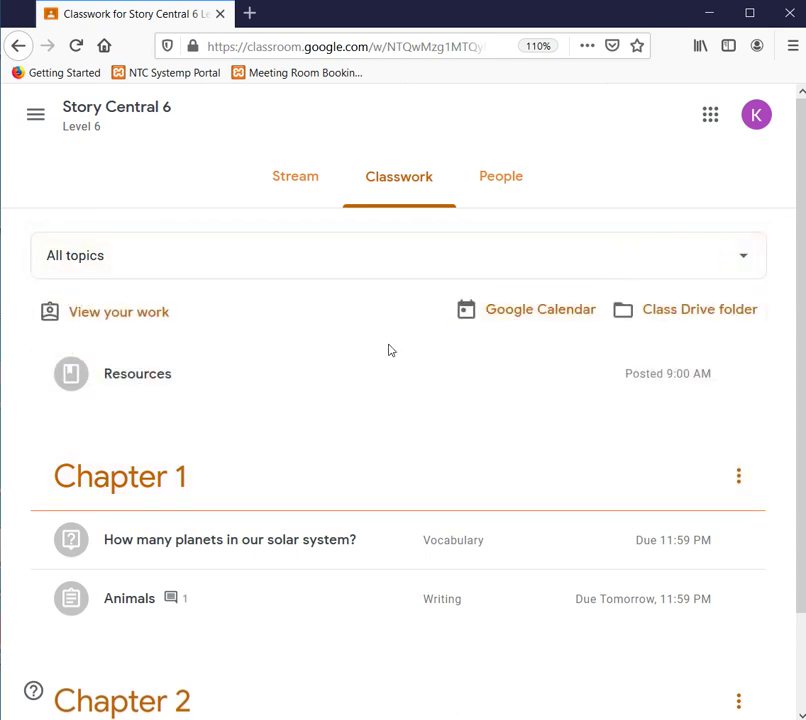
- Open the class Google Calendar at March 2020, dismiss its notices, and return to Classwork
click(535, 319)
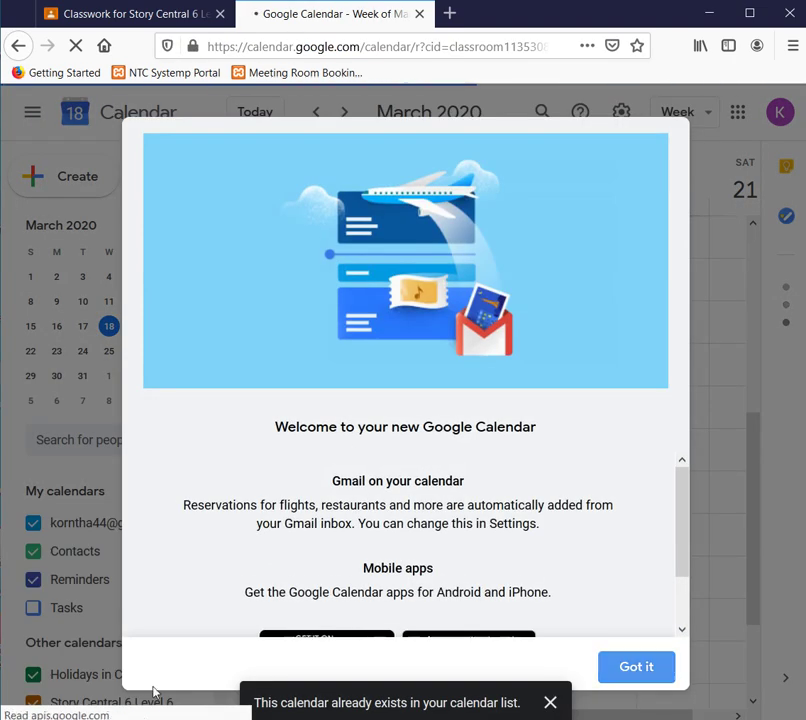
click(654, 677)
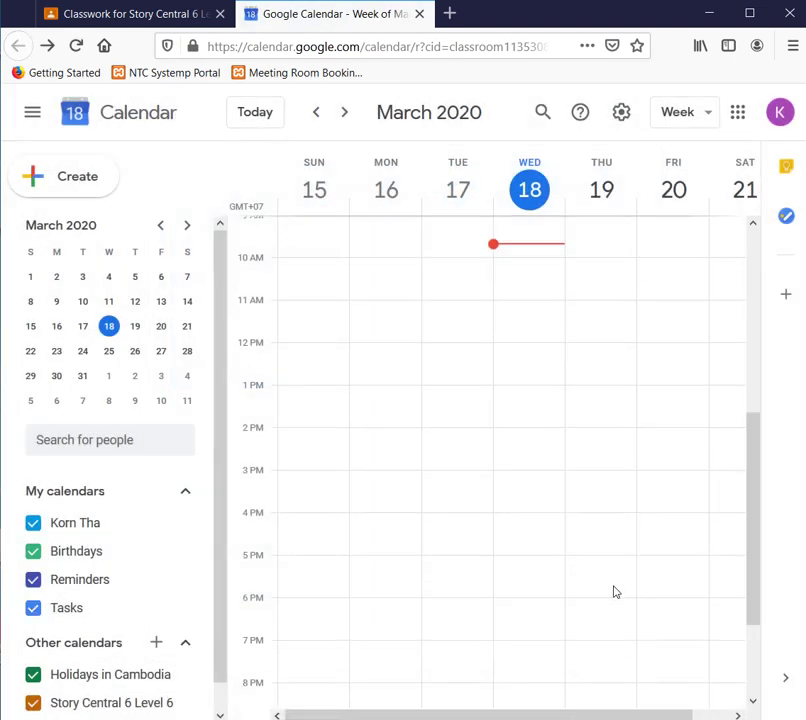
scroll(615, 592, down, 3)
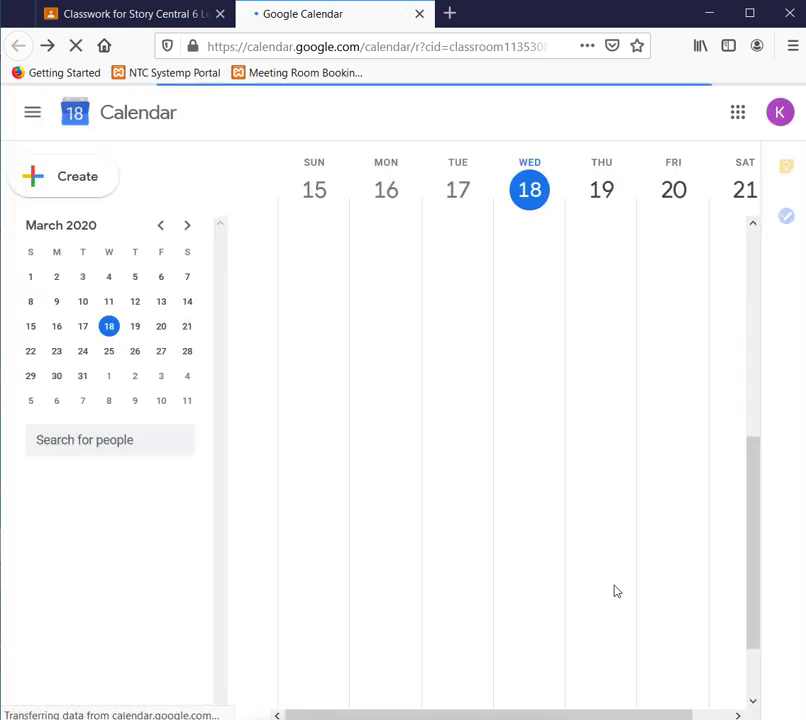
click(549, 702)
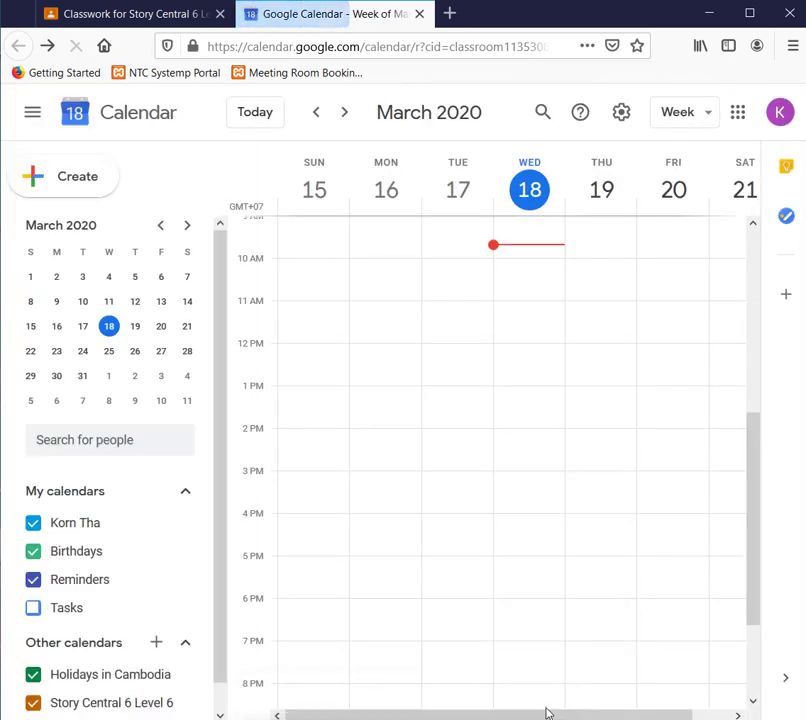
click(754, 702)
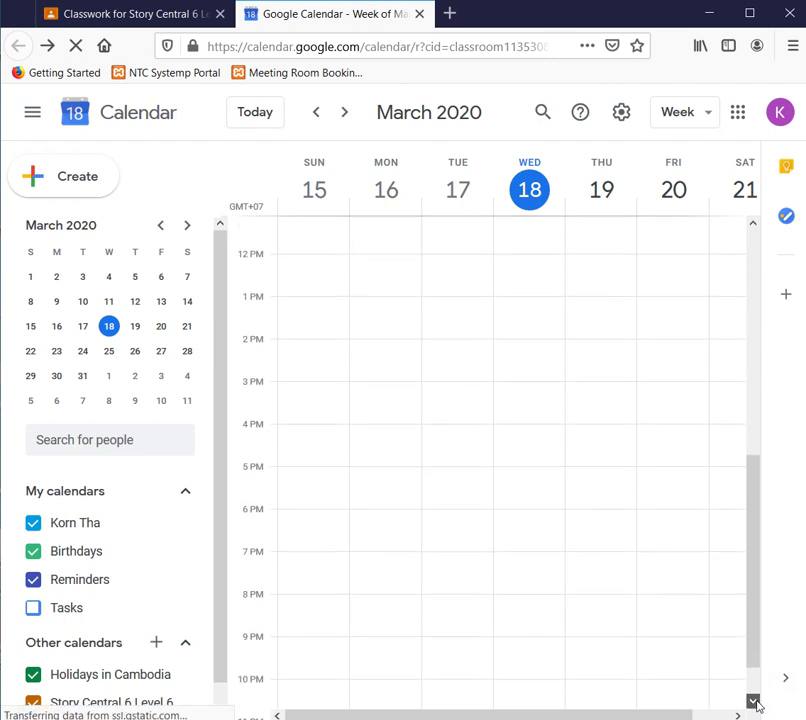
click(754, 703)
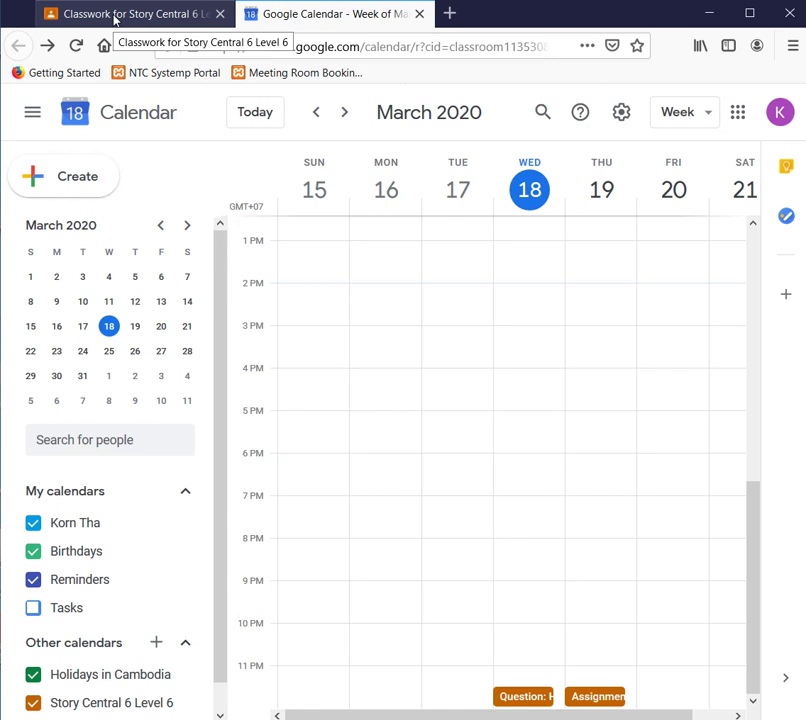
click(128, 14)
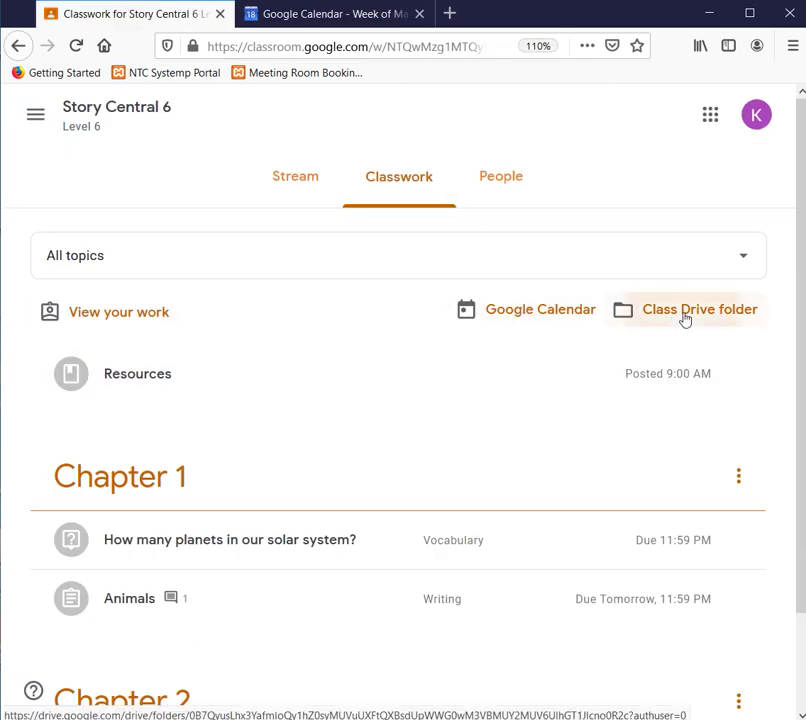
- Open the class Drive folder Story Central 6 Level 6 in a new tab, then return to Classwork
click(685, 318)
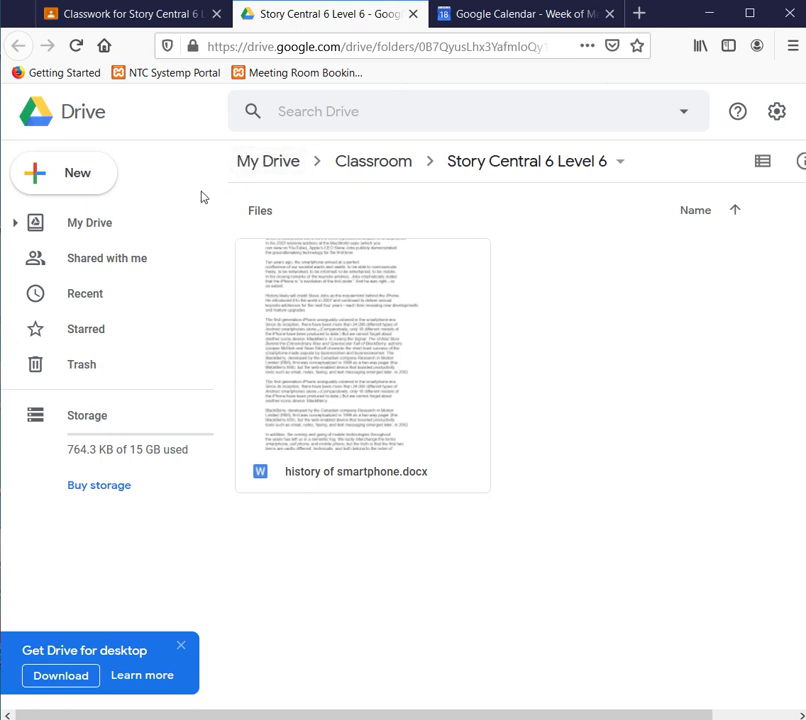
click(143, 19)
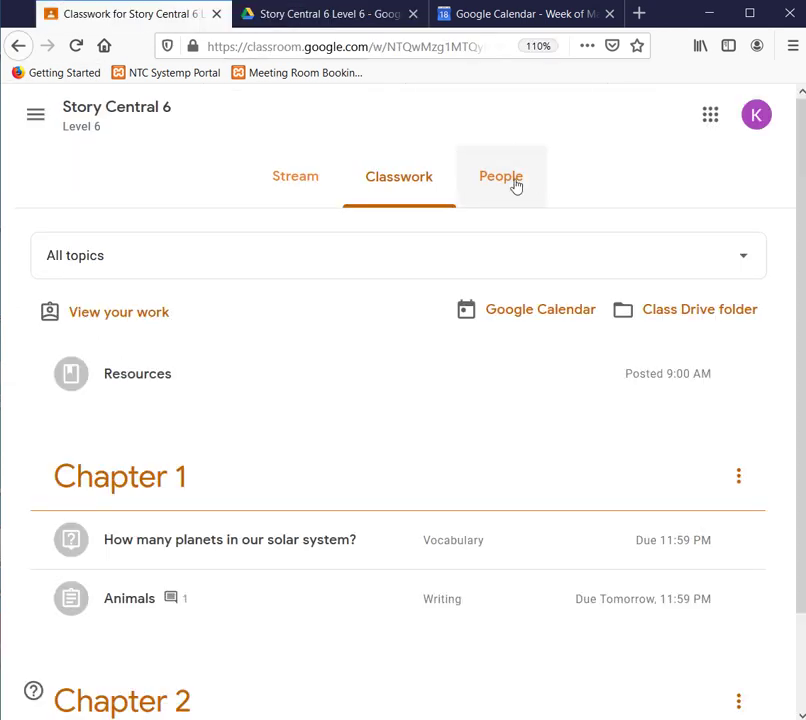
- Reopen the Story Central 6 Drive folder from the Classwork page
scroll(306, 470, down, 2)
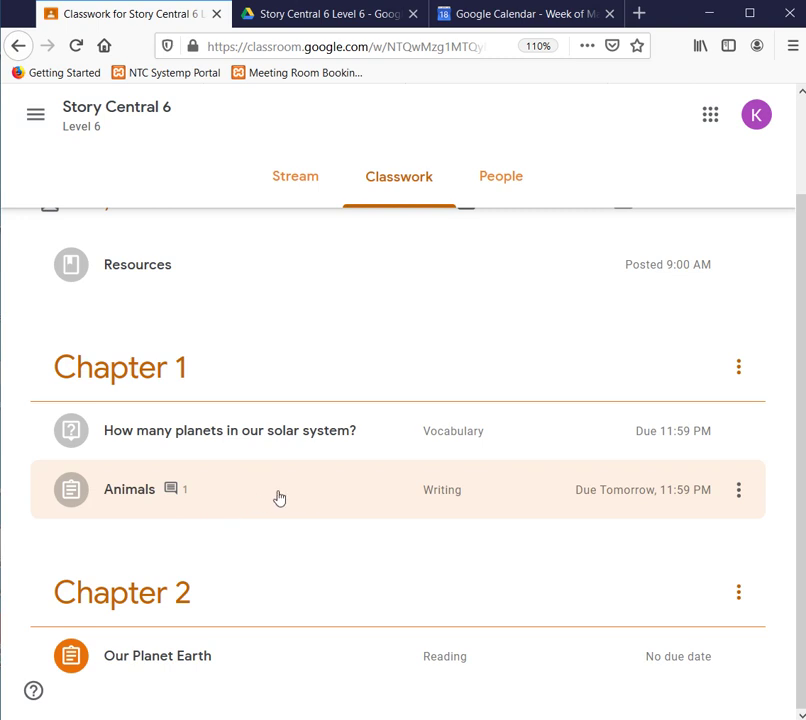
scroll(317, 465, up, 2)
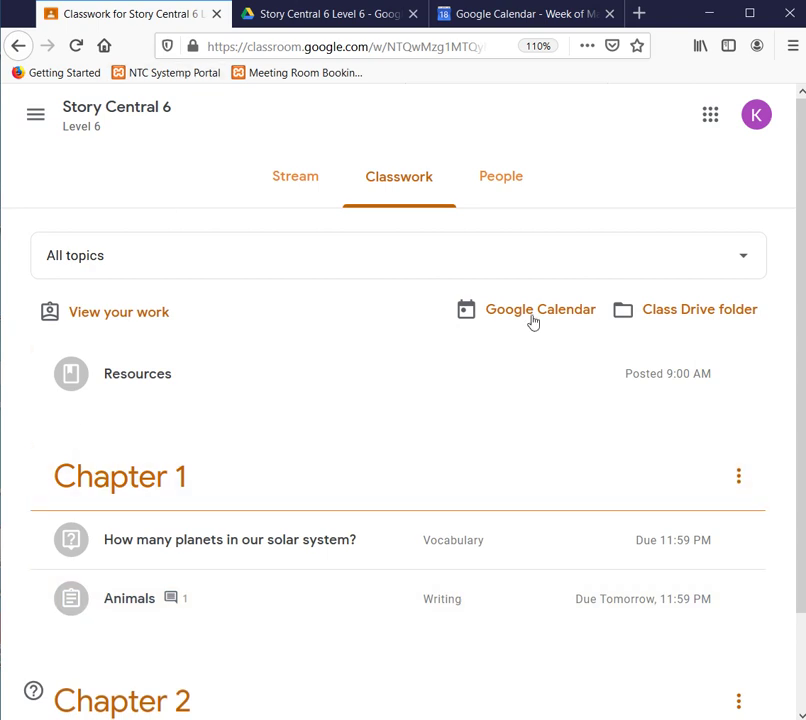
click(700, 316)
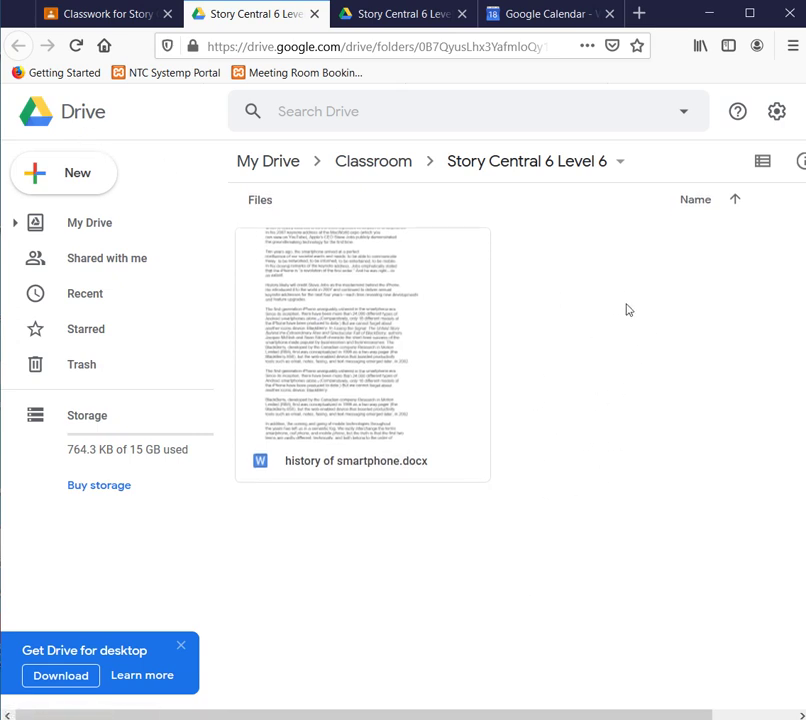
- Return to the Classwork page, then open the class's People page
click(76, 22)
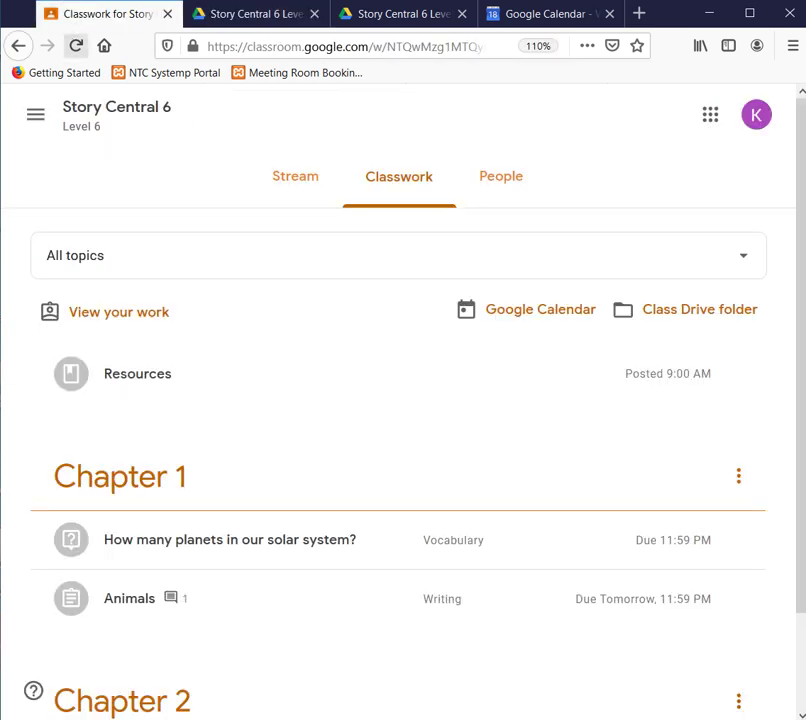
scroll(502, 414, down, 1)
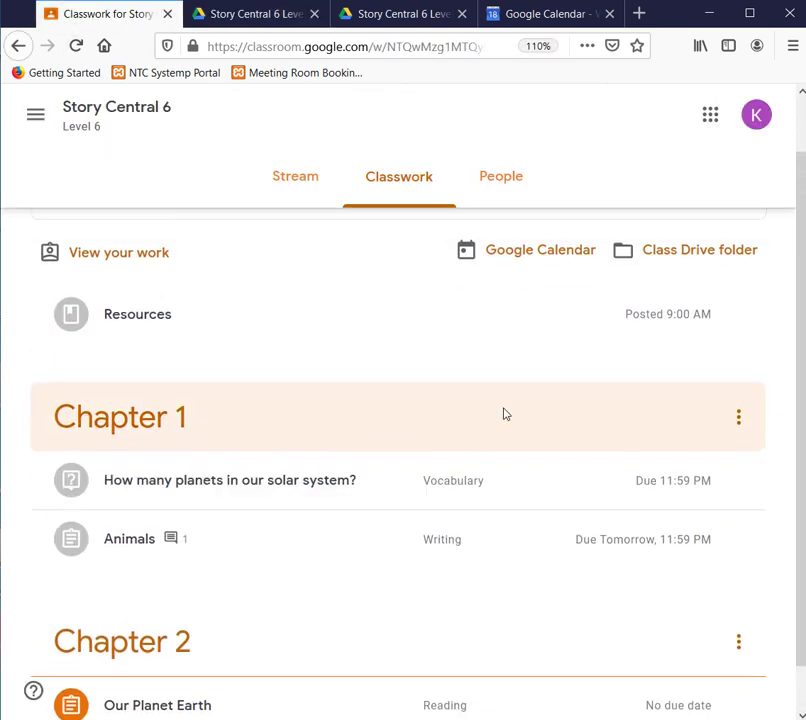
scroll(502, 414, up, 1)
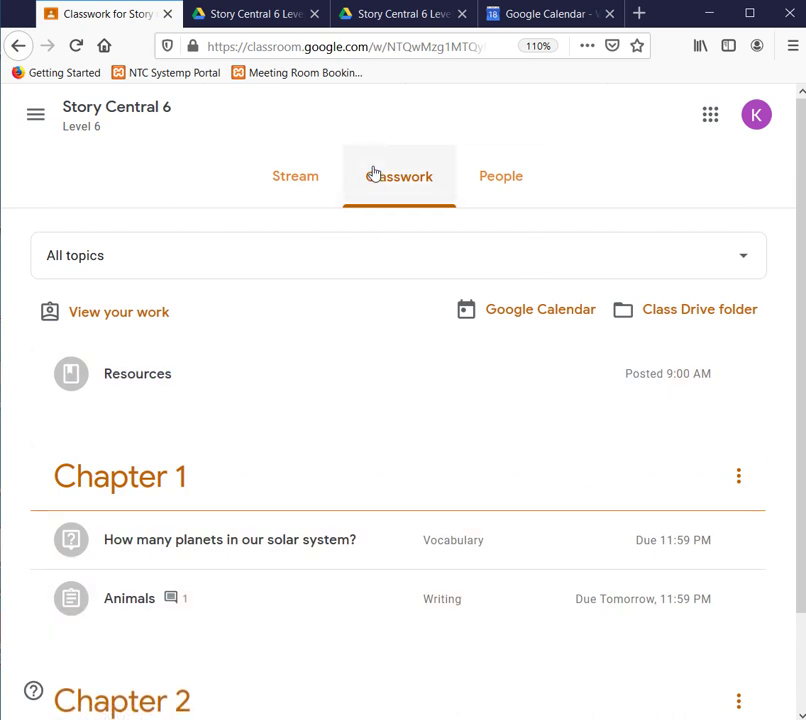
click(482, 177)
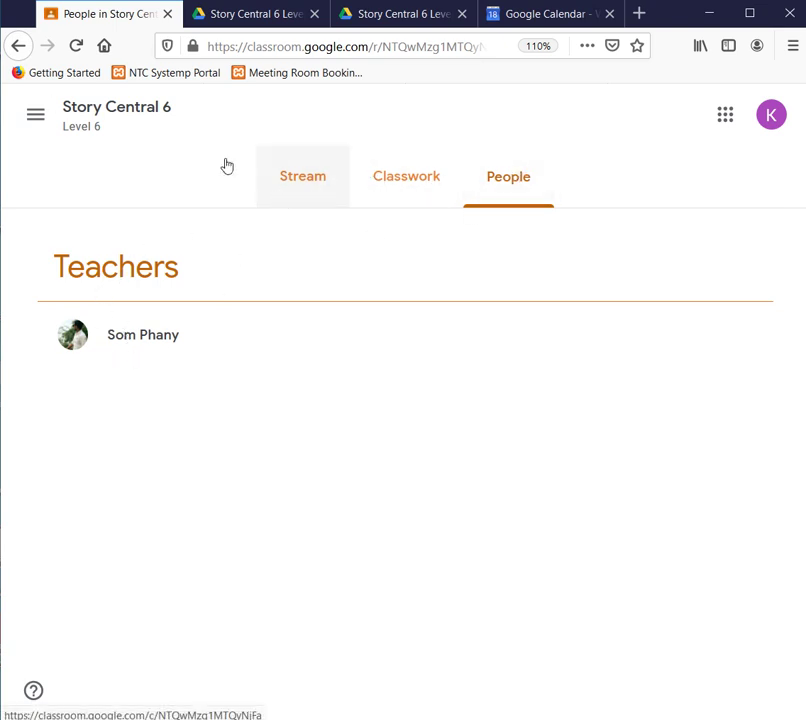
- Peek at the navigation drawer, then visit the class's Stream, Classwork and People pages
click(42, 116)
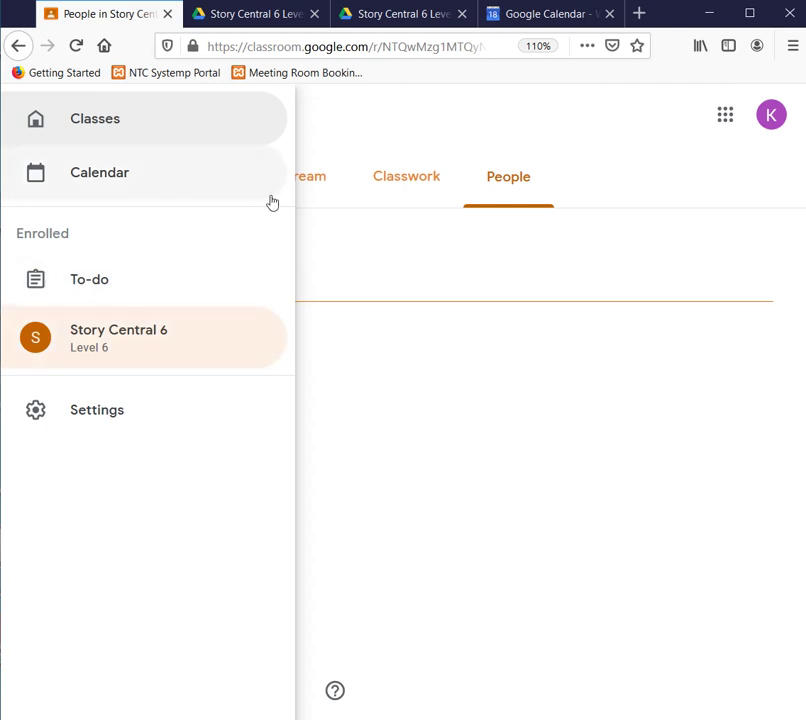
click(330, 260)
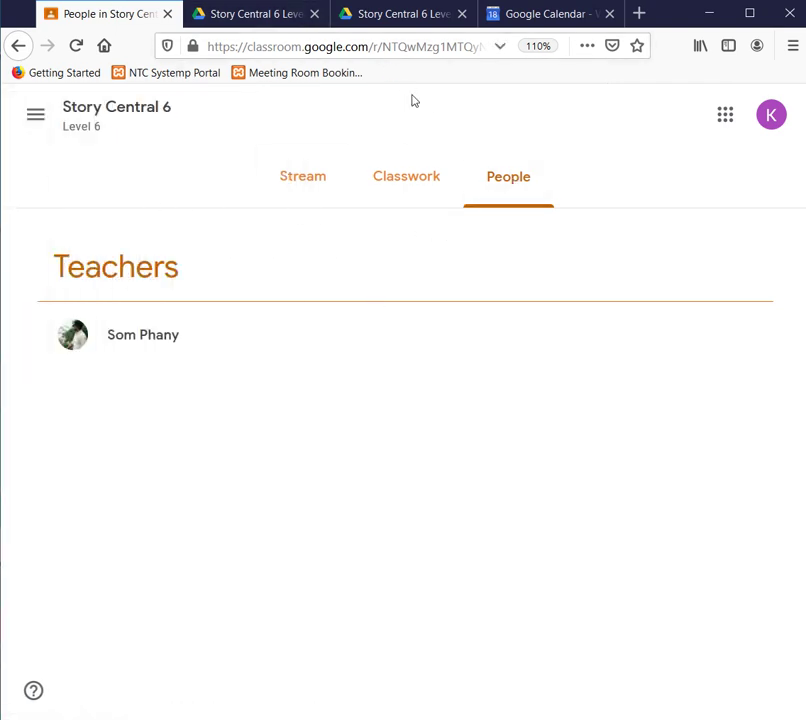
click(309, 195)
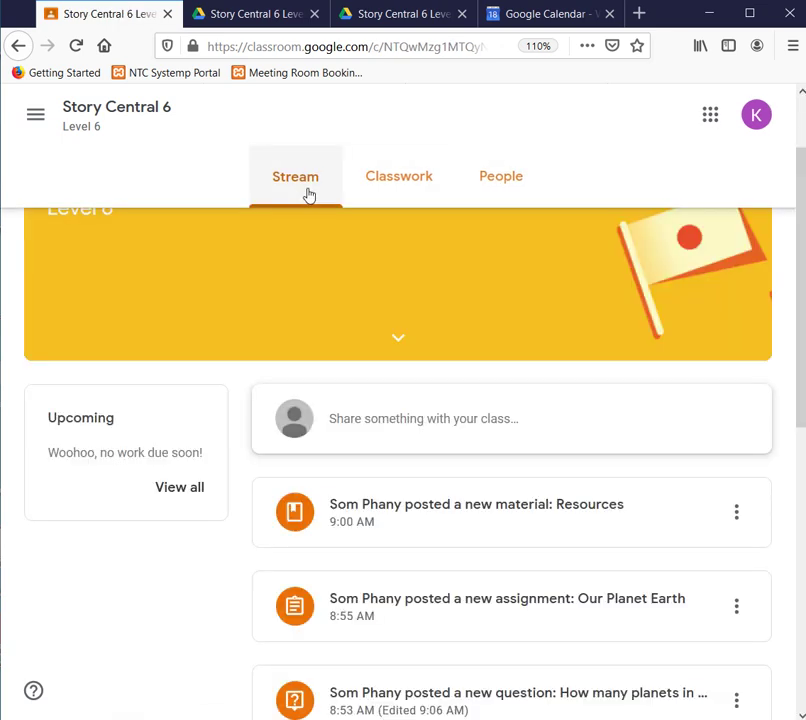
click(384, 175)
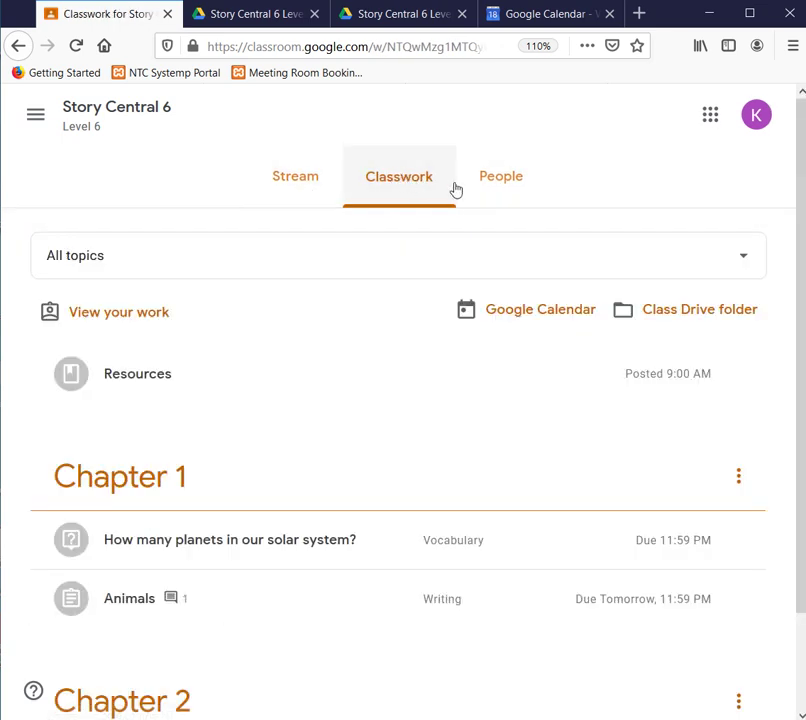
click(519, 179)
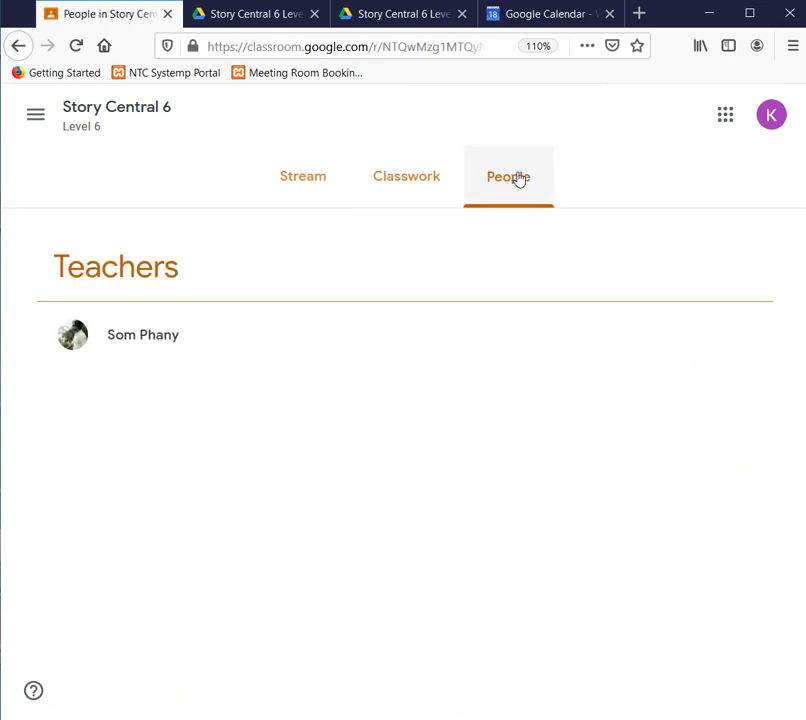
- Switch between Classwork and People again and open the main navigation drawer
click(318, 182)
click(387, 185)
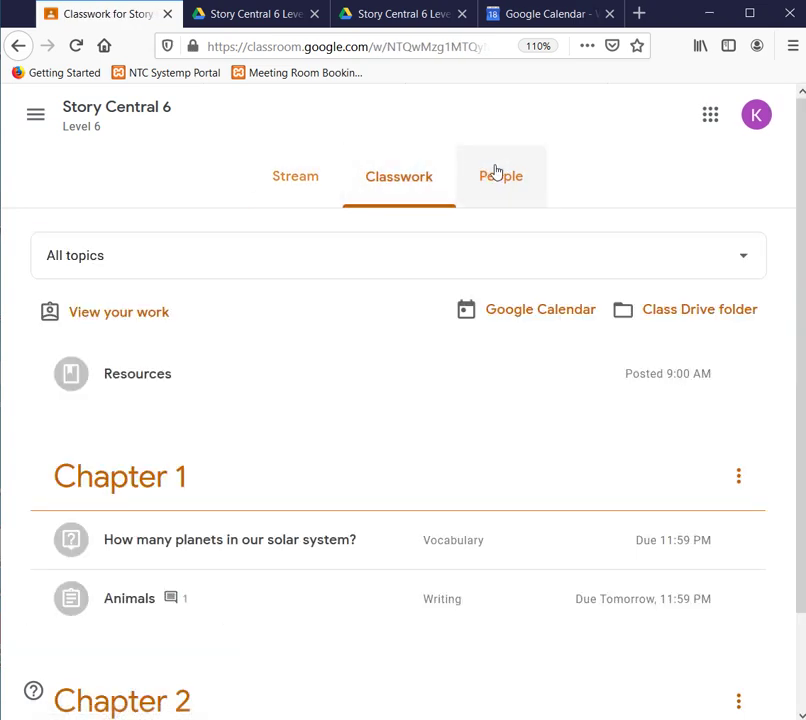
click(495, 173)
click(336, 190)
click(440, 176)
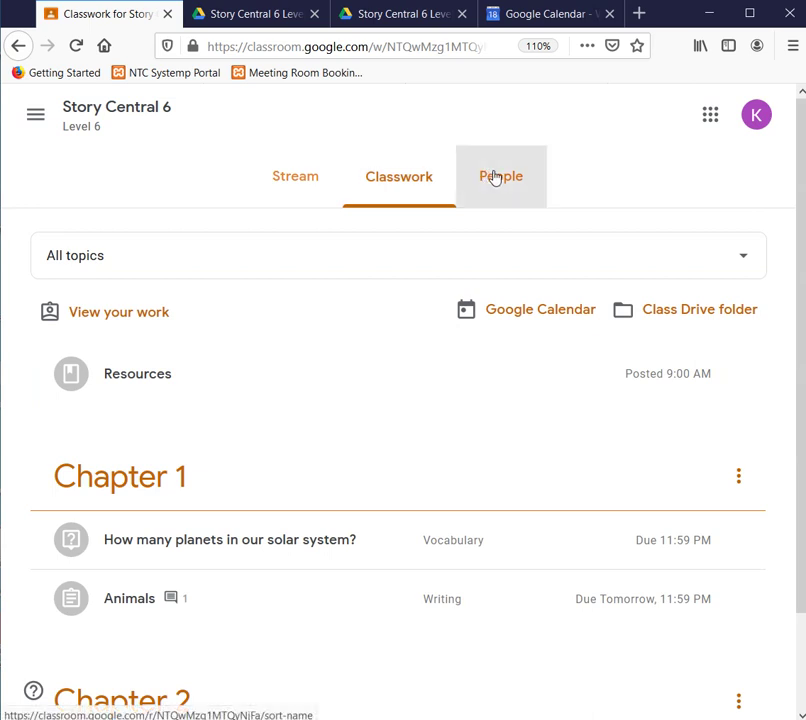
click(495, 176)
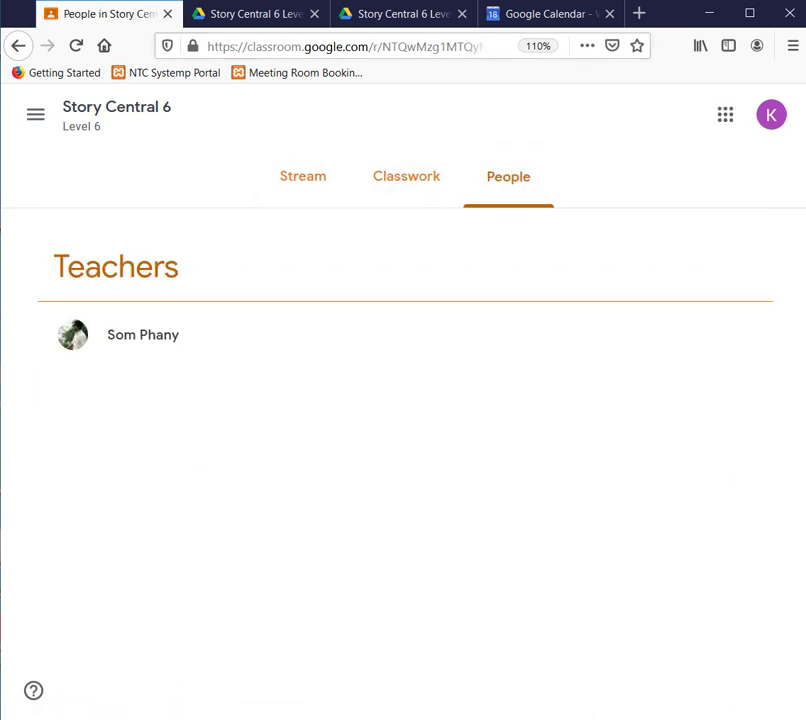
click(33, 117)
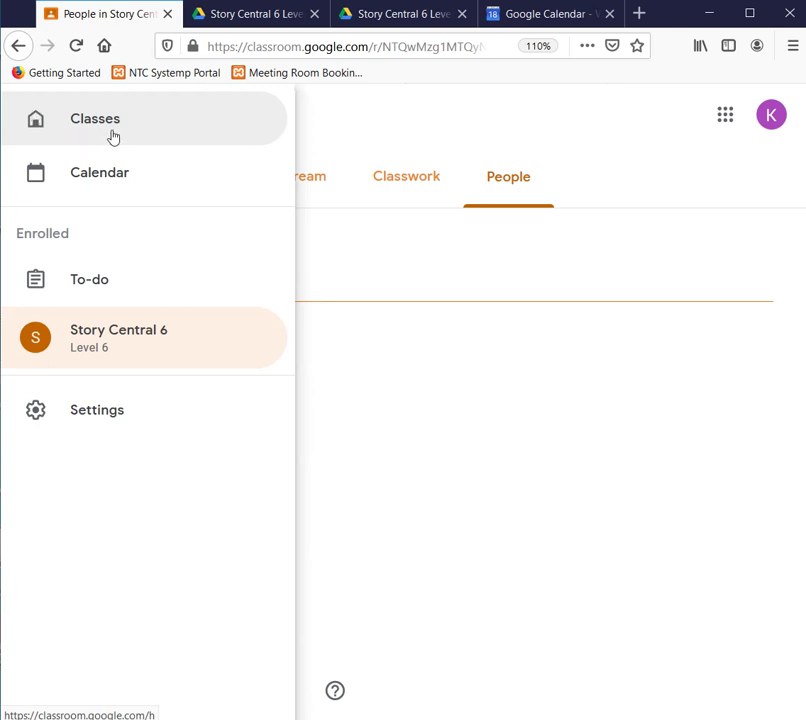
- Go to the Classes home page with the Story Central 6 card and reopen the drawer
click(113, 137)
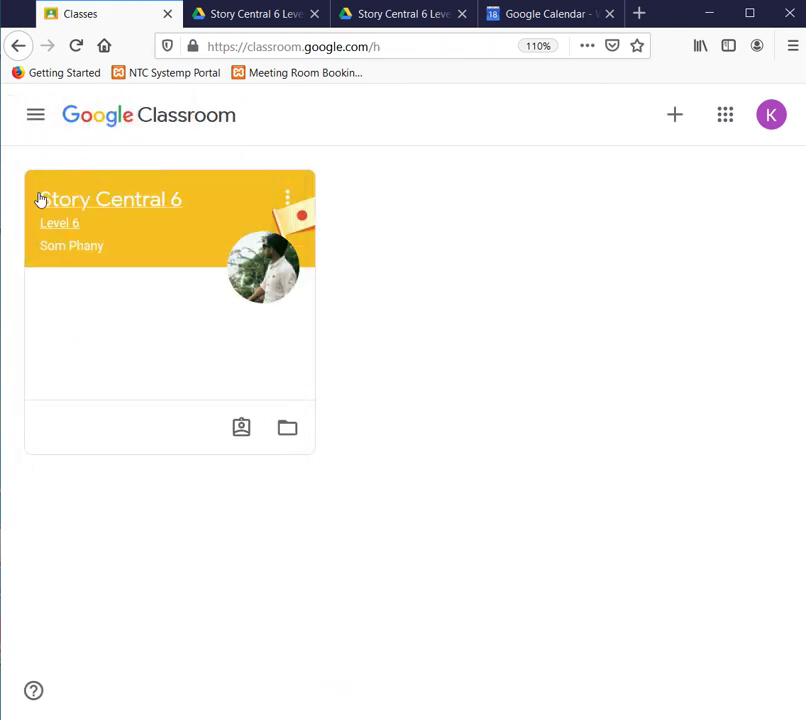
click(31, 132)
click(131, 137)
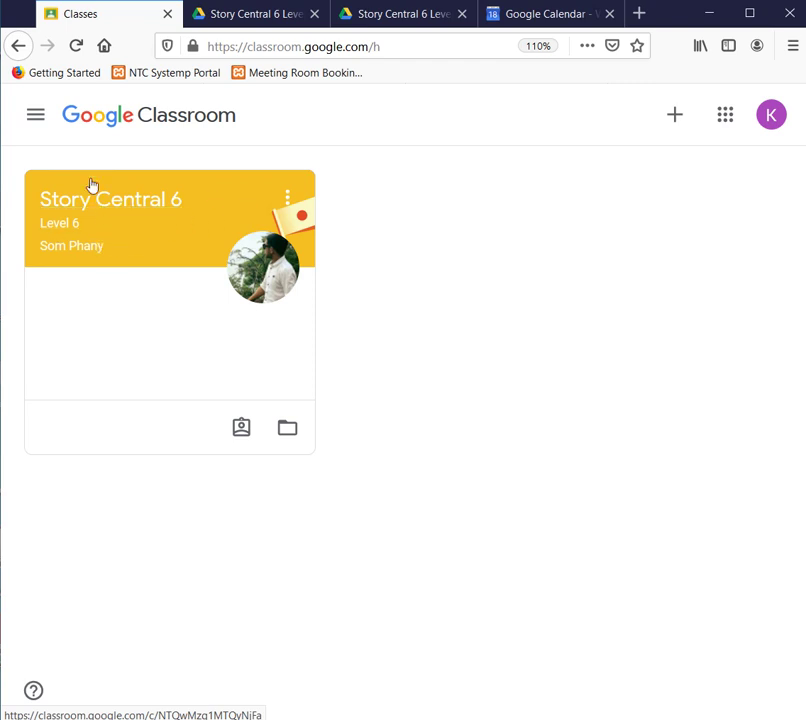
click(45, 113)
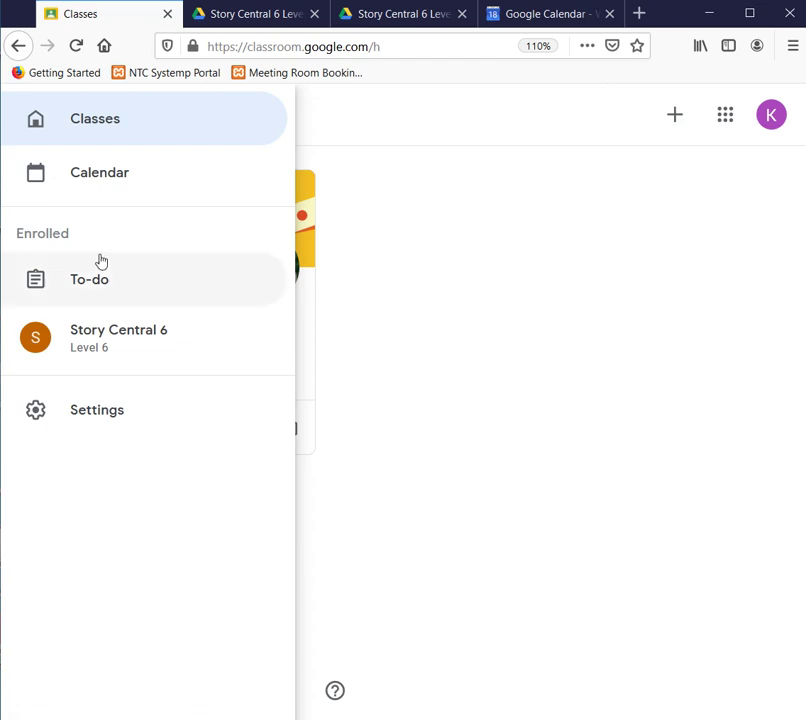
- Open To-do, review the 70-point Our Planet Earth reading assignment, then go back
click(134, 284)
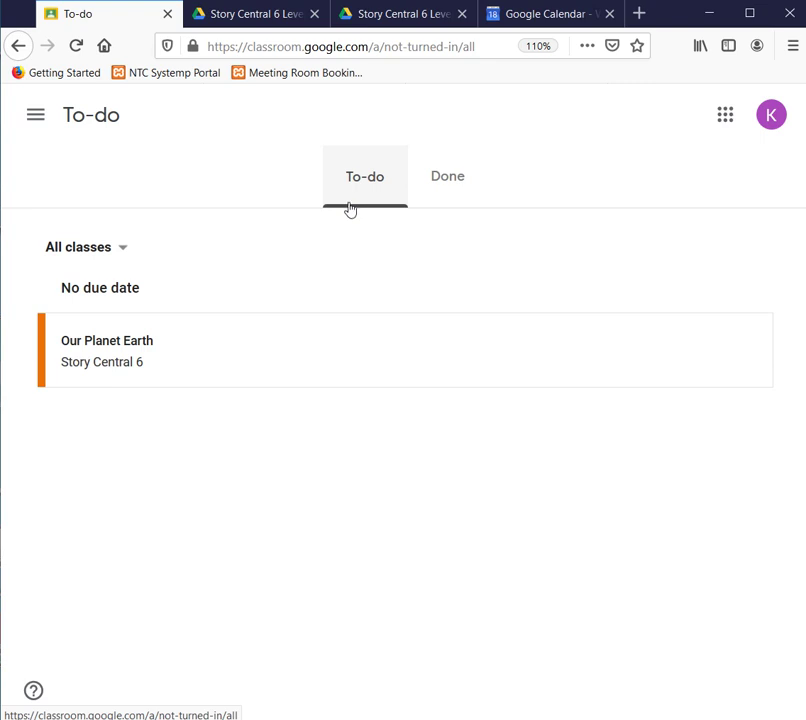
click(97, 352)
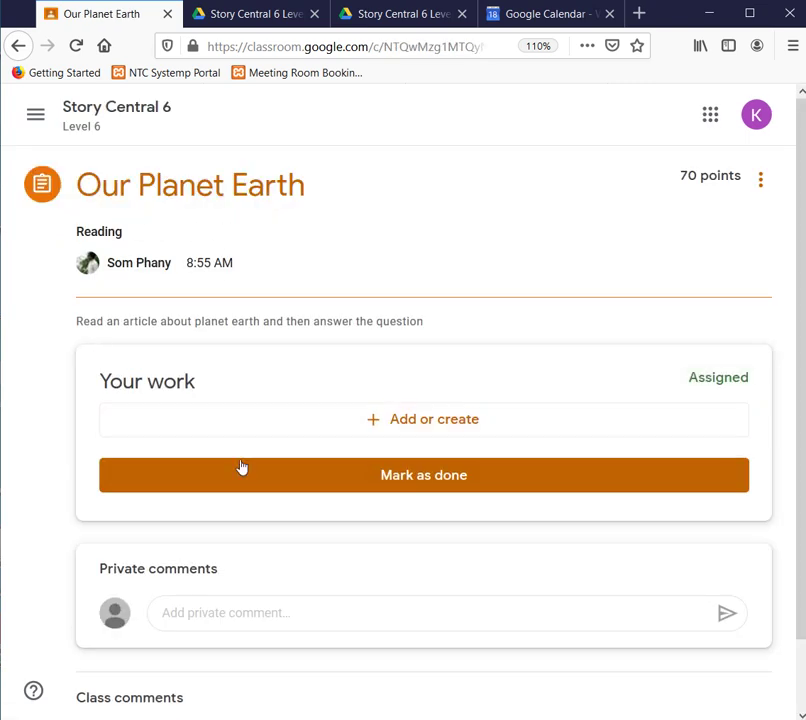
scroll(241, 467, down, 1)
scroll(242, 470, up, 1)
scroll(243, 471, down, 2)
scroll(243, 471, up, 2)
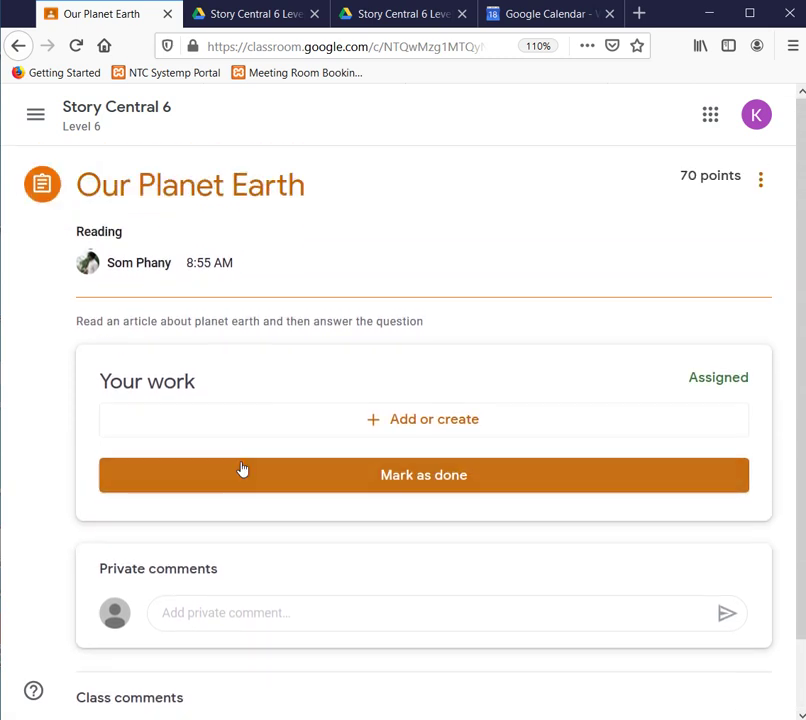
scroll(242, 469, down, 2)
scroll(242, 468, up, 2)
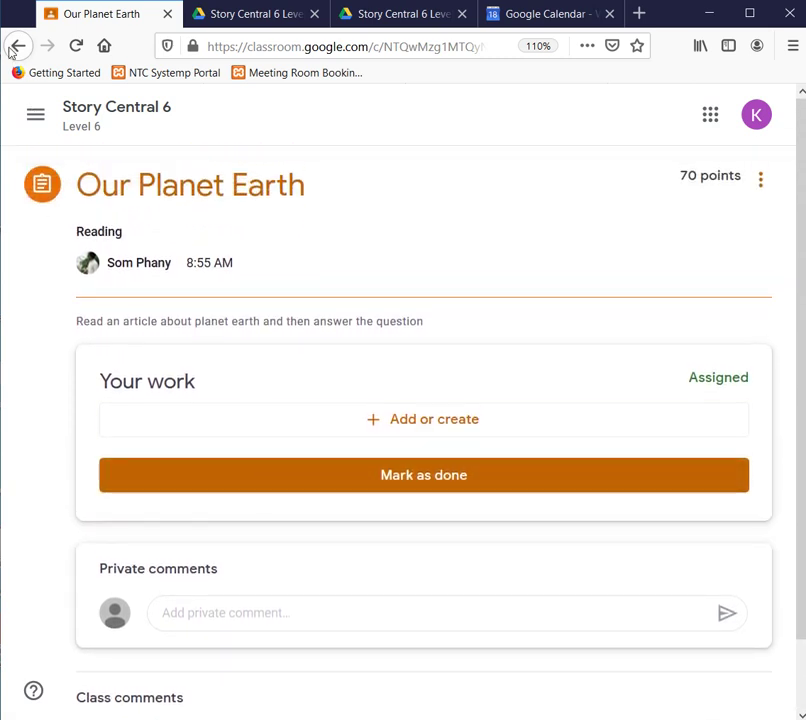
click(13, 48)
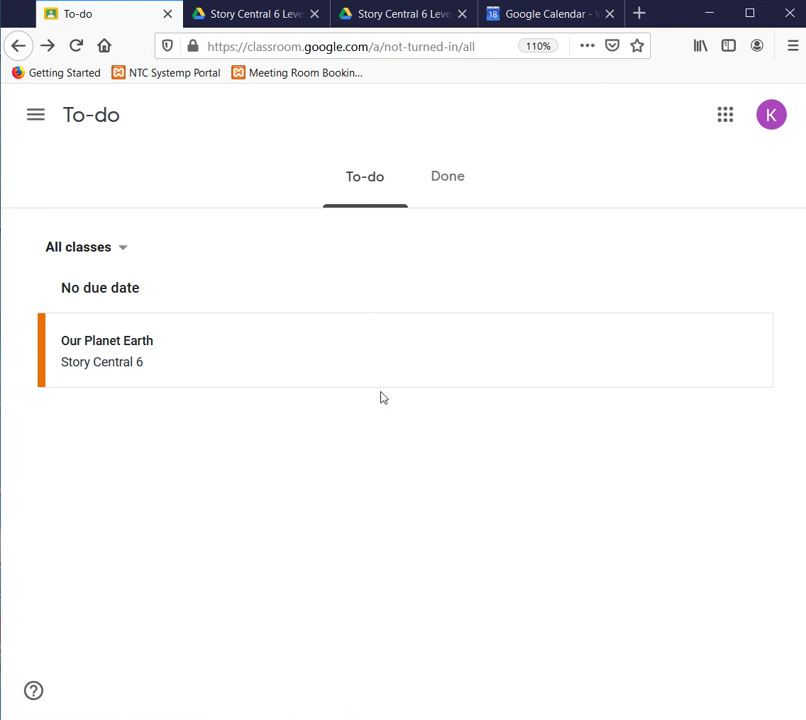
- Check that Animals and the planets question are turned in, then return to Classes
click(444, 193)
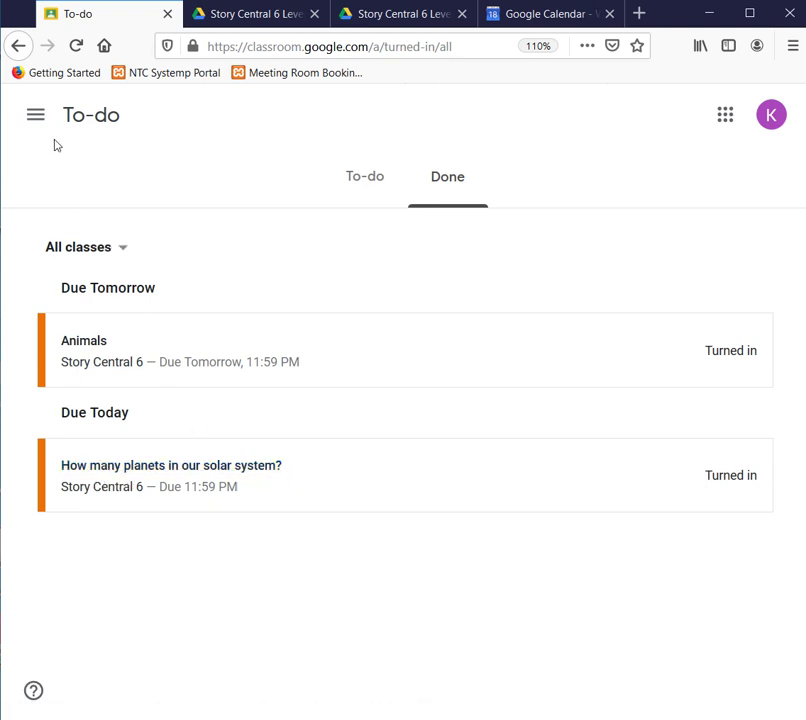
click(33, 117)
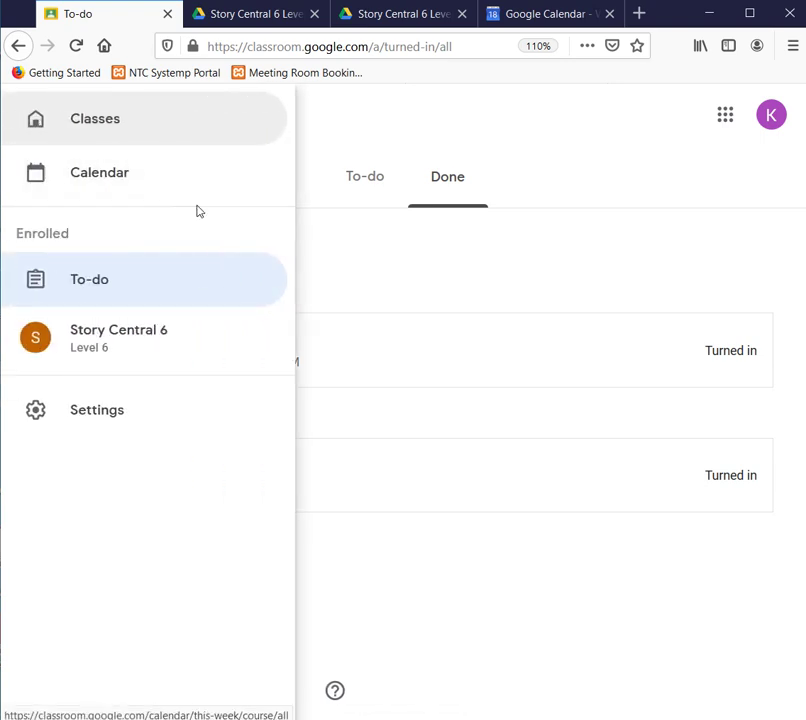
click(345, 287)
click(40, 110)
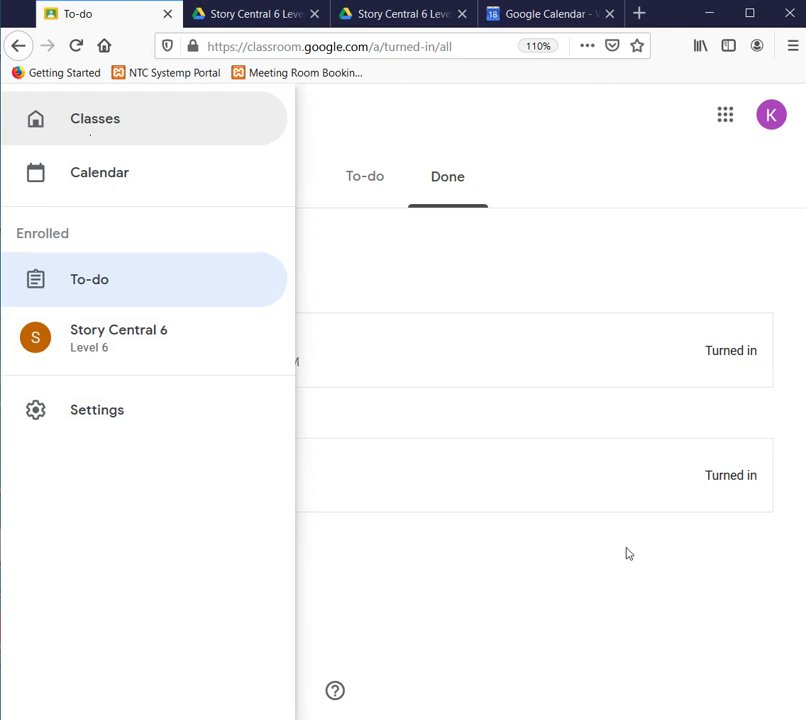
click(114, 122)
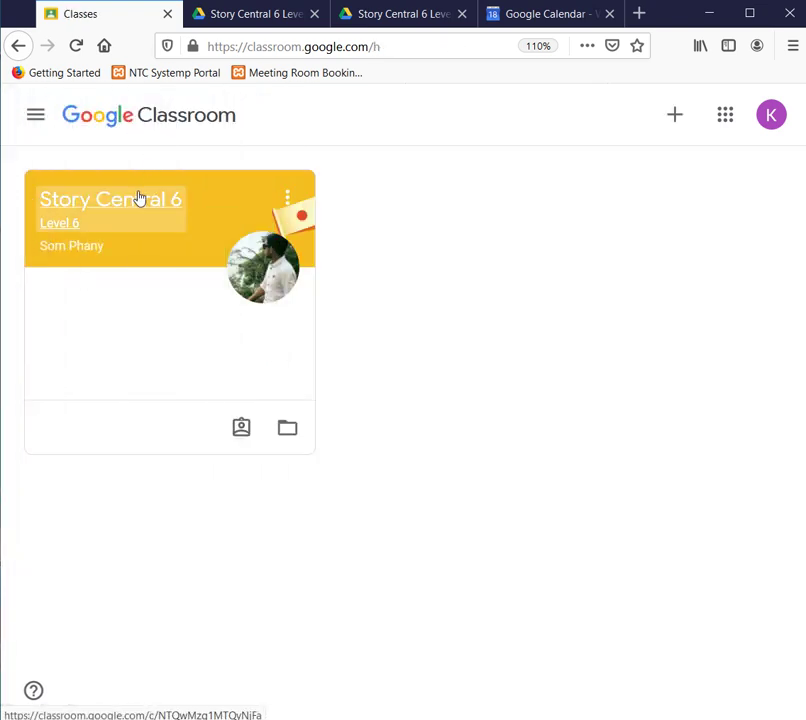
- Enter Story Central 6, browse its Stream posts, and open the Classwork page
click(139, 198)
scroll(464, 315, down, 6)
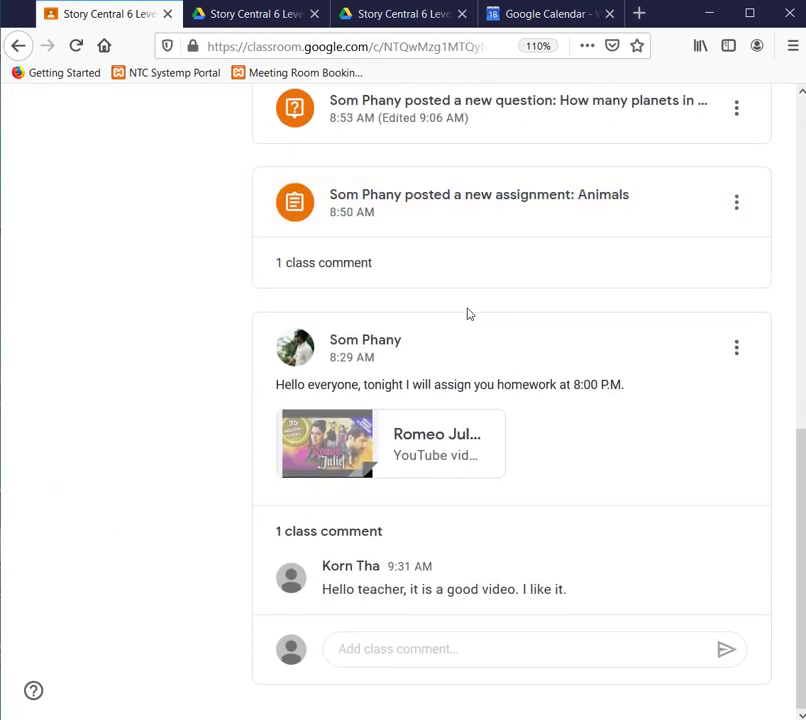
scroll(464, 315, up, 6)
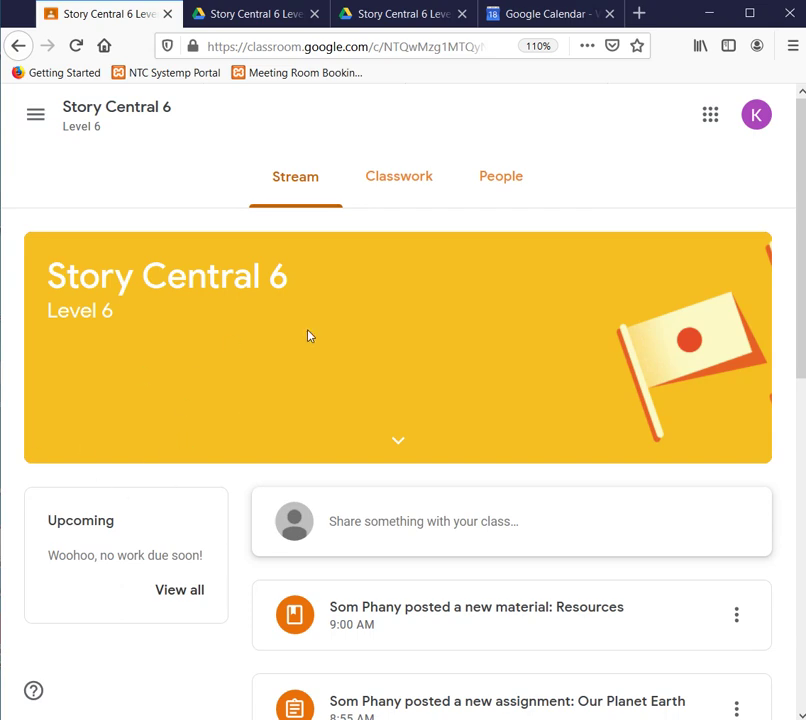
scroll(309, 335, down, 7)
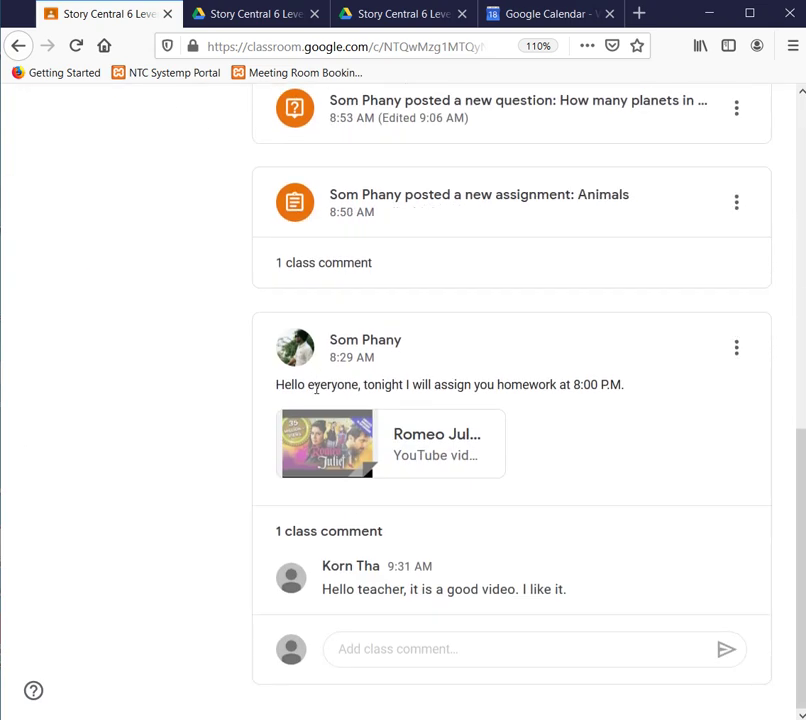
scroll(329, 431, up, 8)
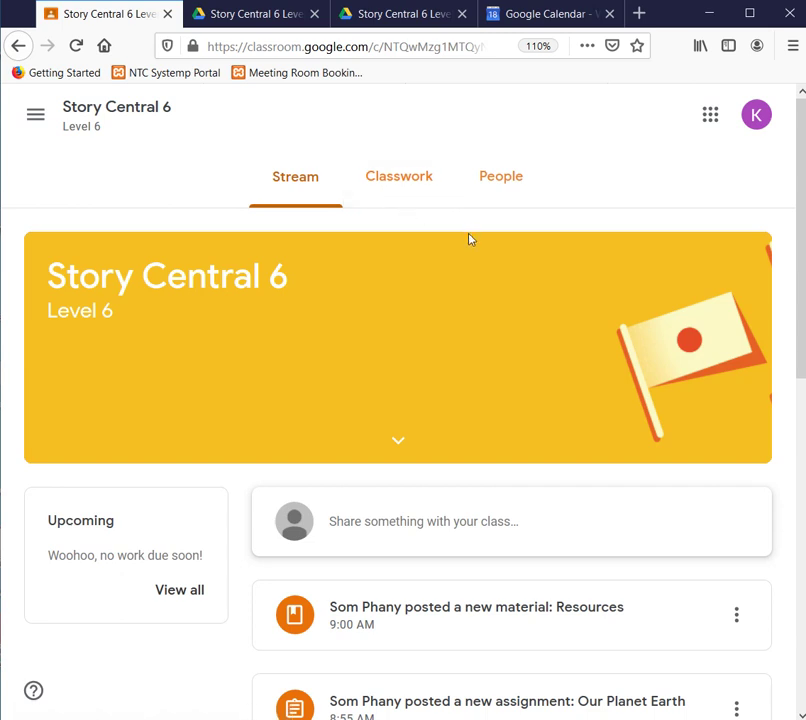
click(408, 203)
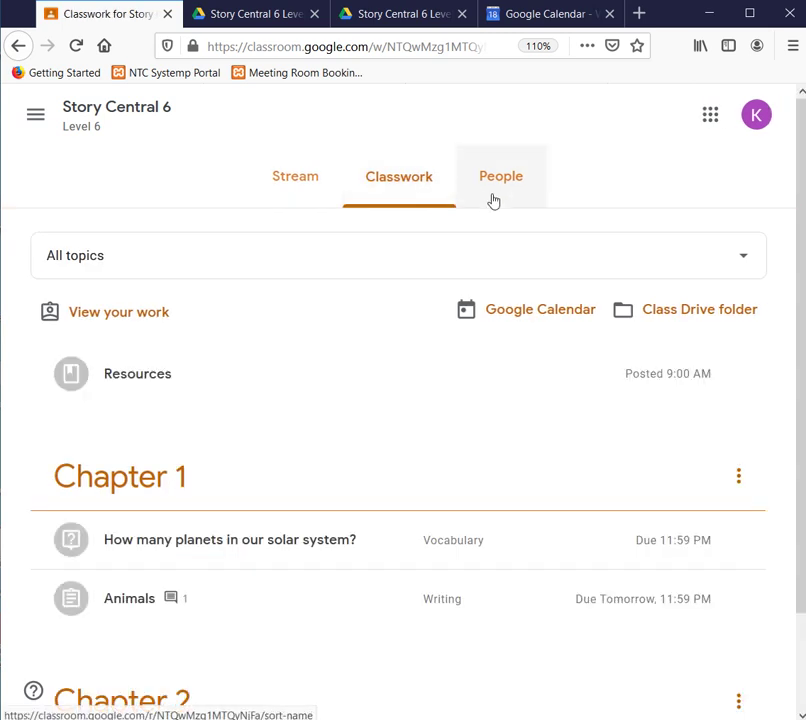